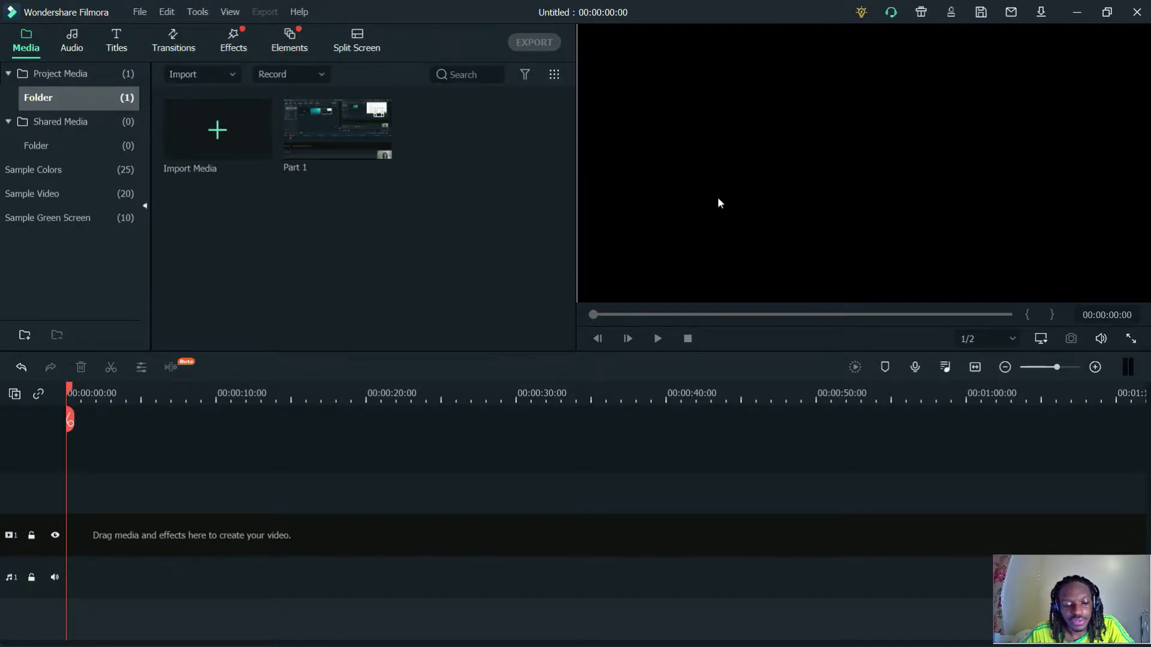
Switch to Chrome and look at the Google search results for wondershare.
key("super")
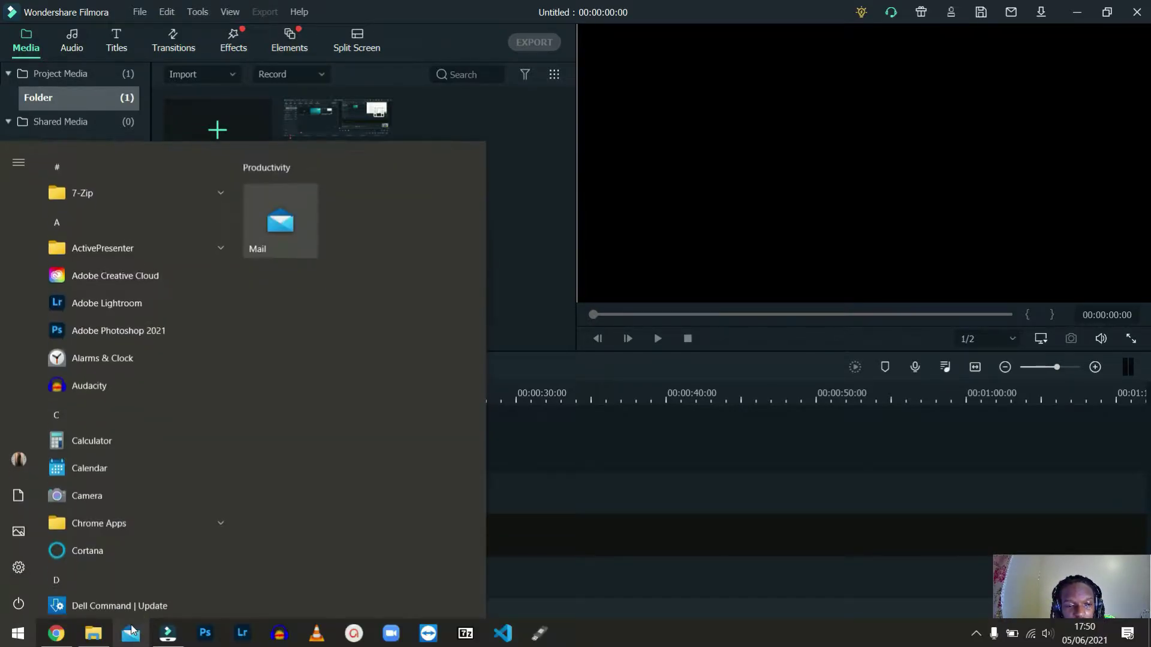
left_click(56, 633)
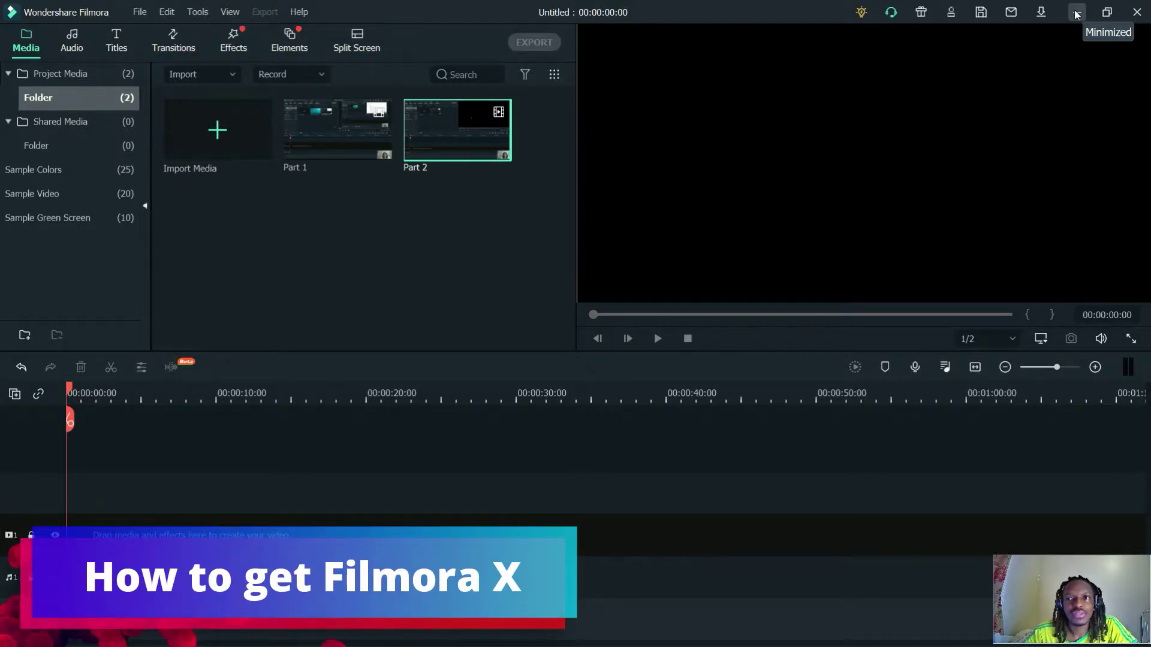
left_click(1084, 15)
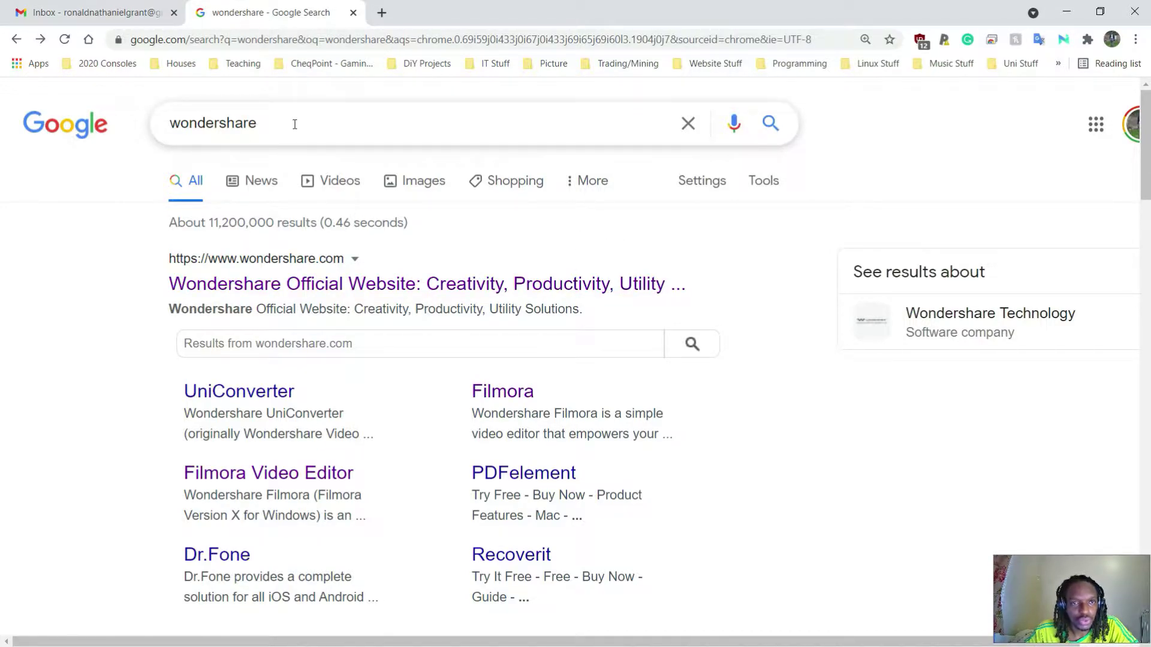
left_click_drag(291, 123, 147, 128)
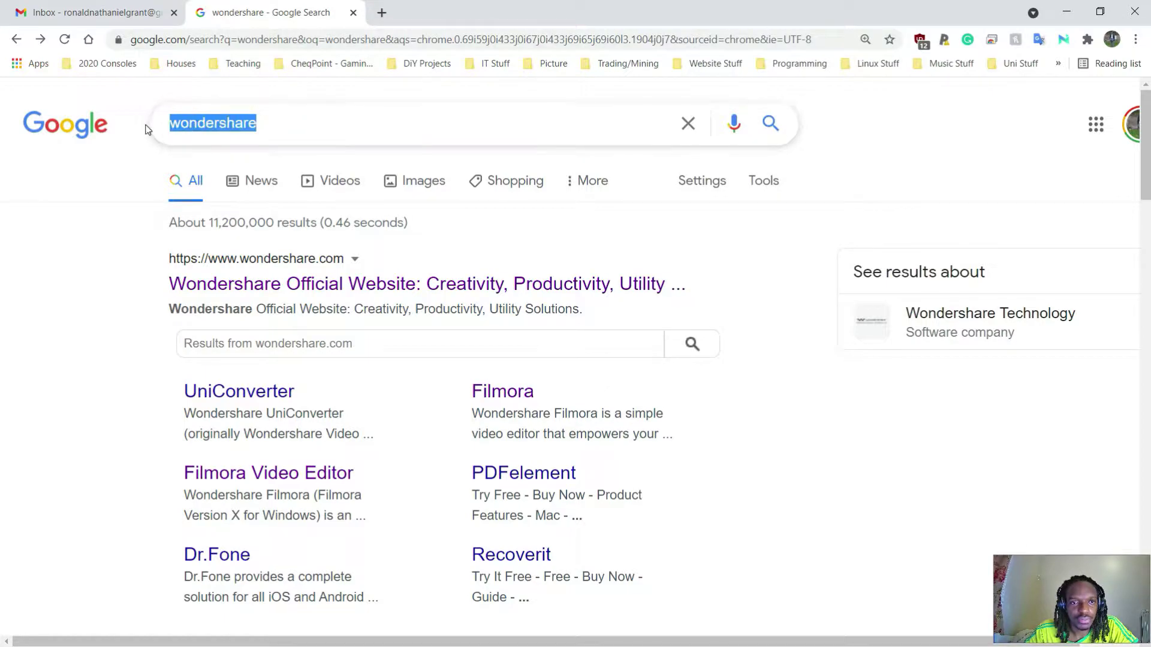
left_click(280, 119)
left_click(102, 207)
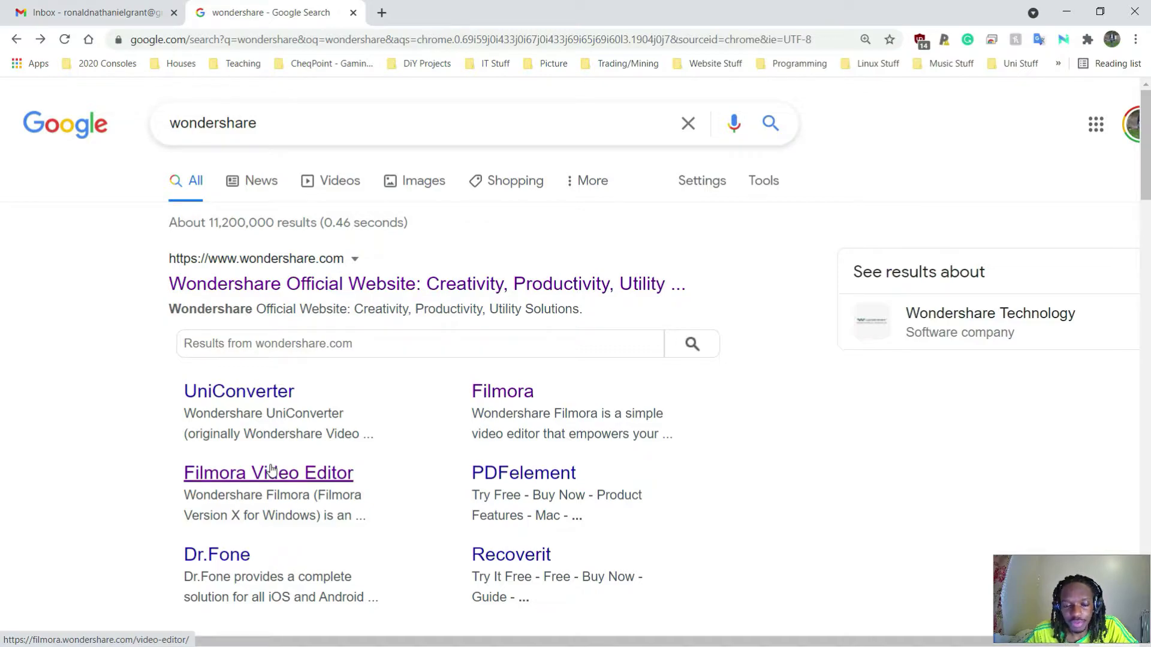
Open the Filmora Video Editor page from the search results and go to its Windows System Requirements.
left_click(304, 468)
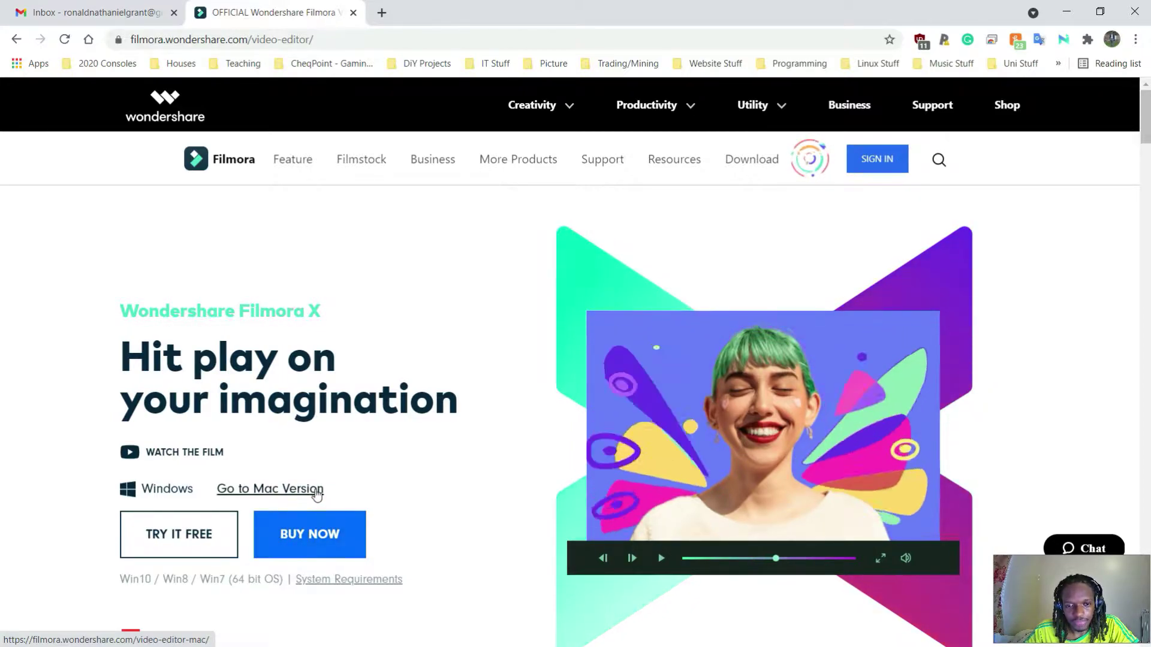
scroll(336, 433, "down", 3)
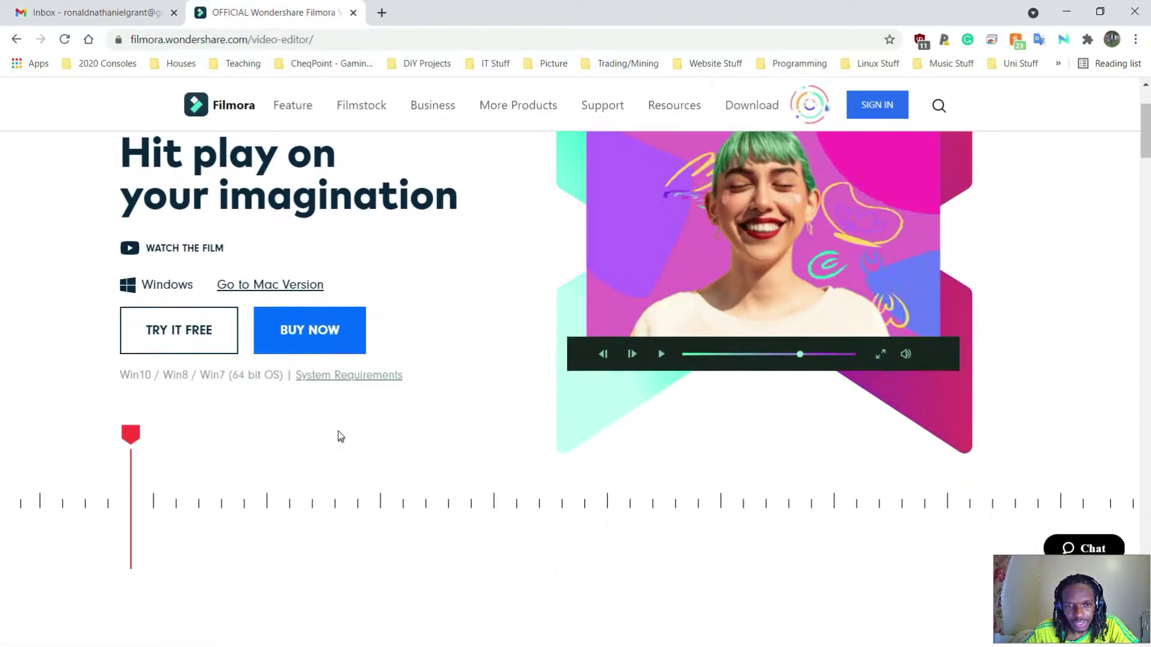
left_click(342, 376)
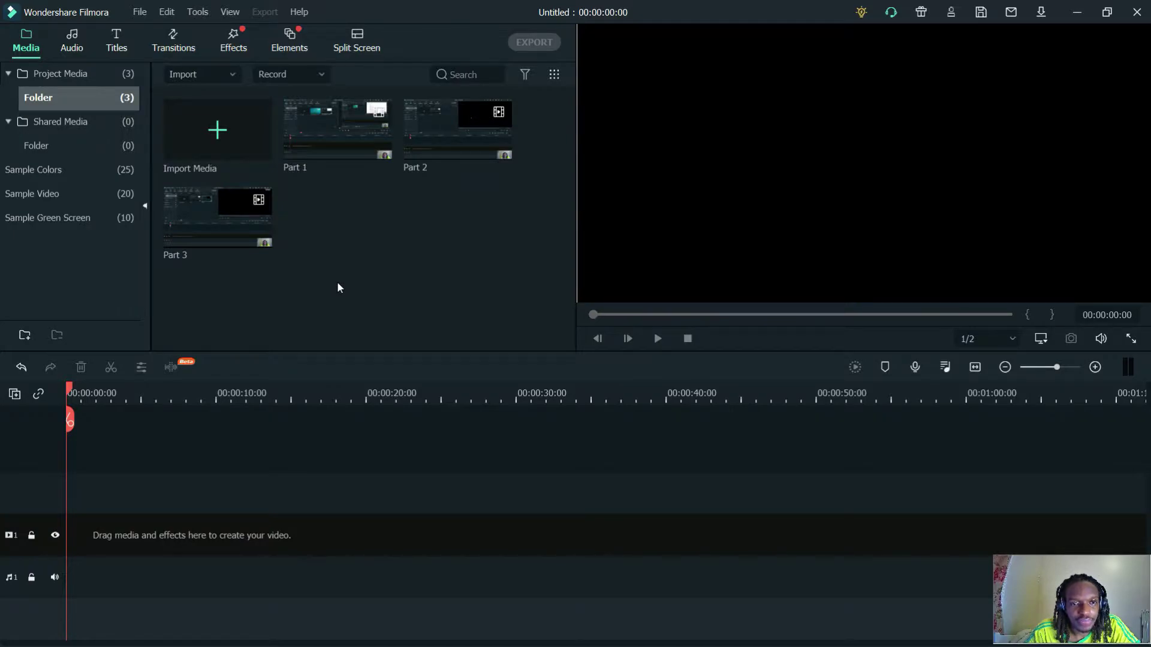
left_click(313, 78)
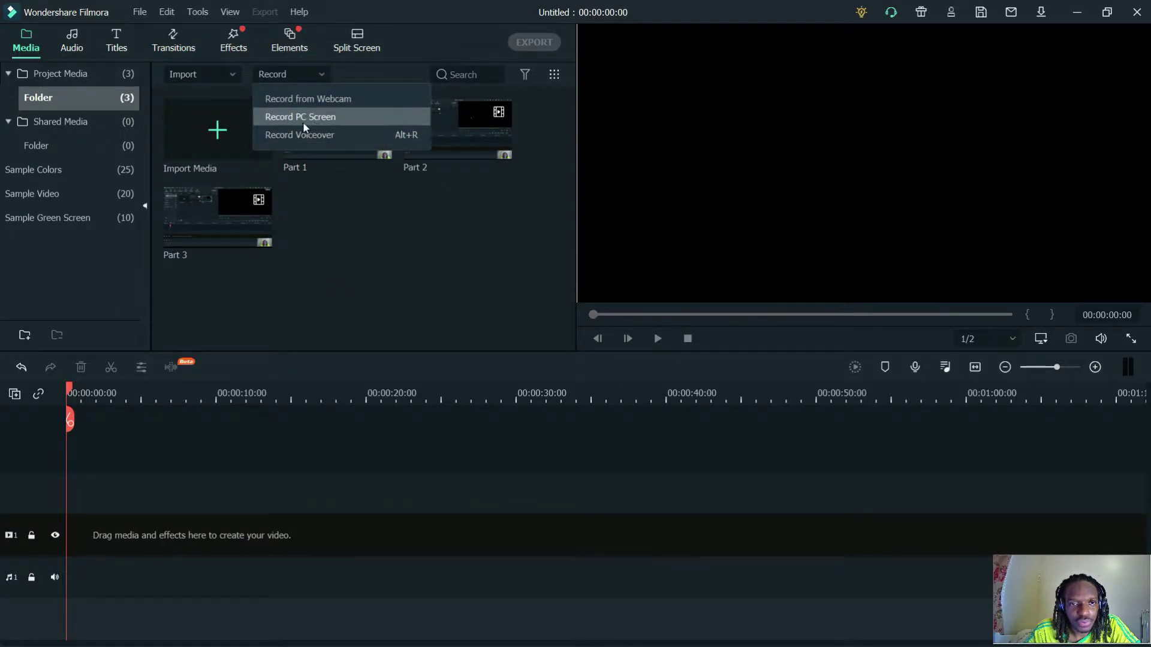
left_click(345, 226)
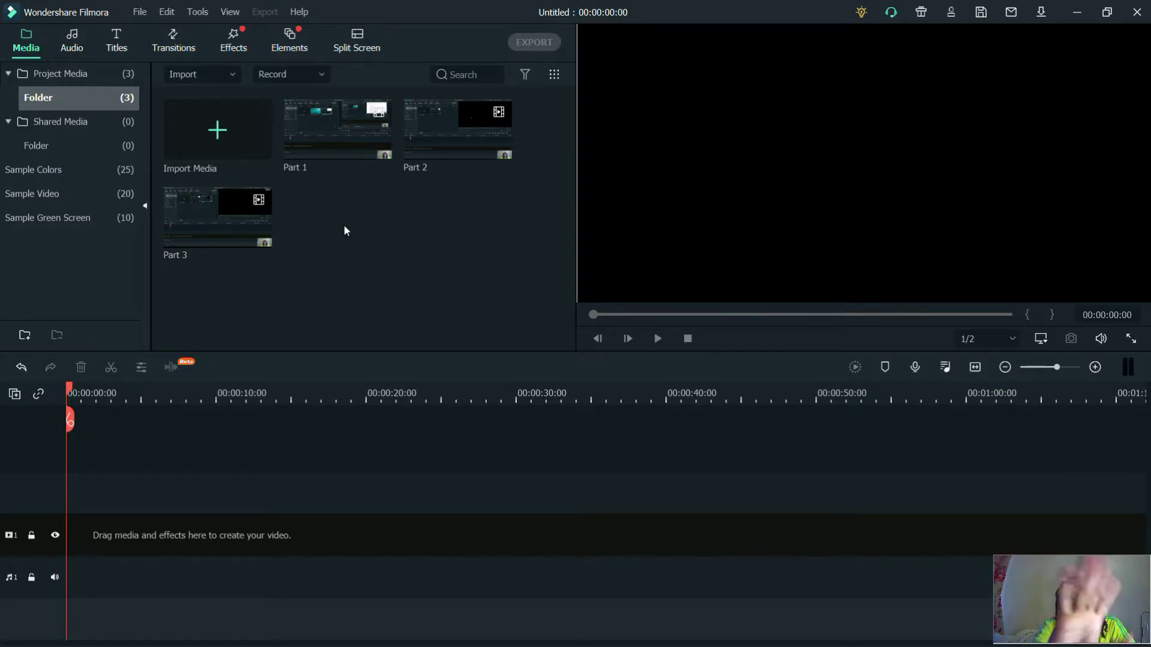
left_click(343, 226)
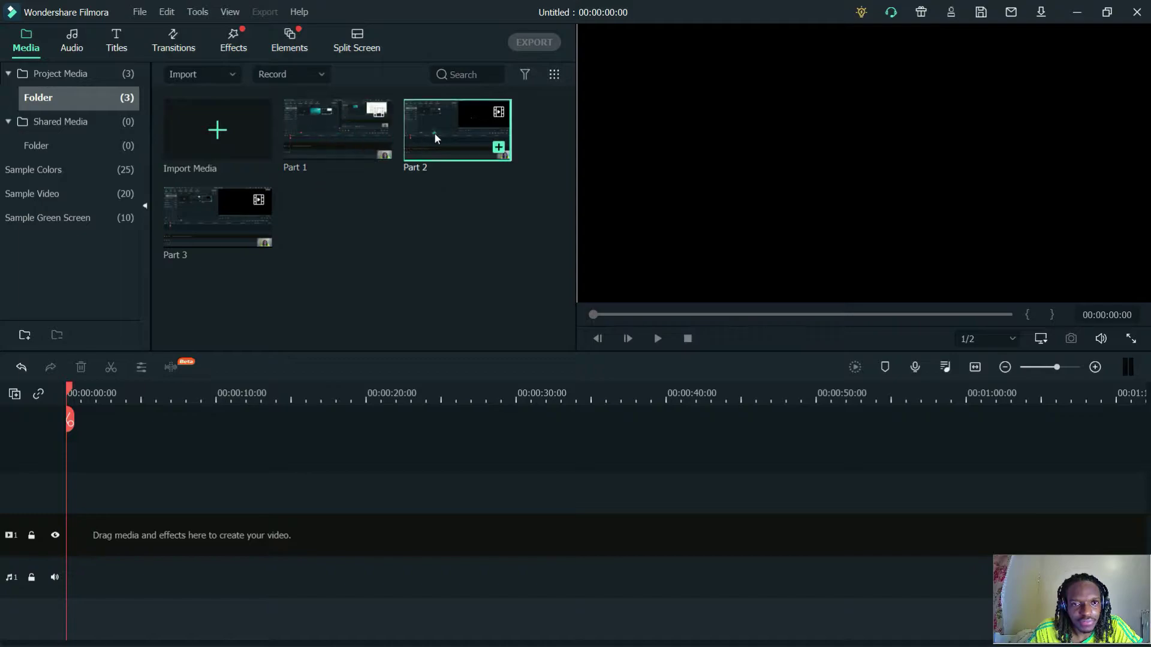
left_click(203, 193)
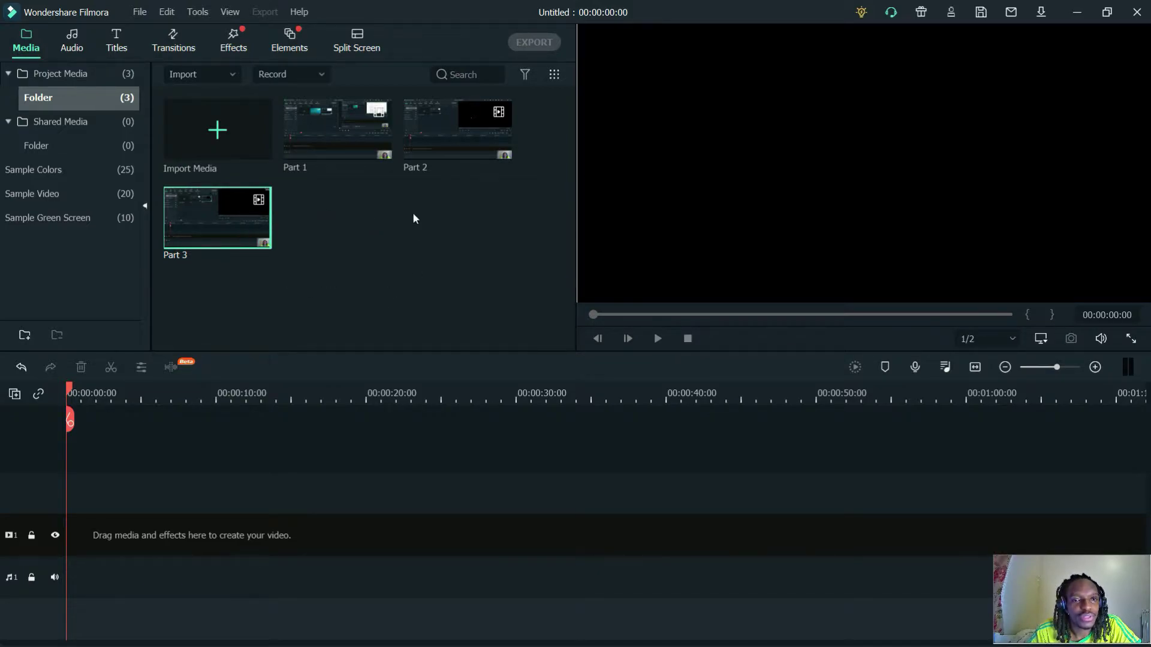
left_click(390, 224)
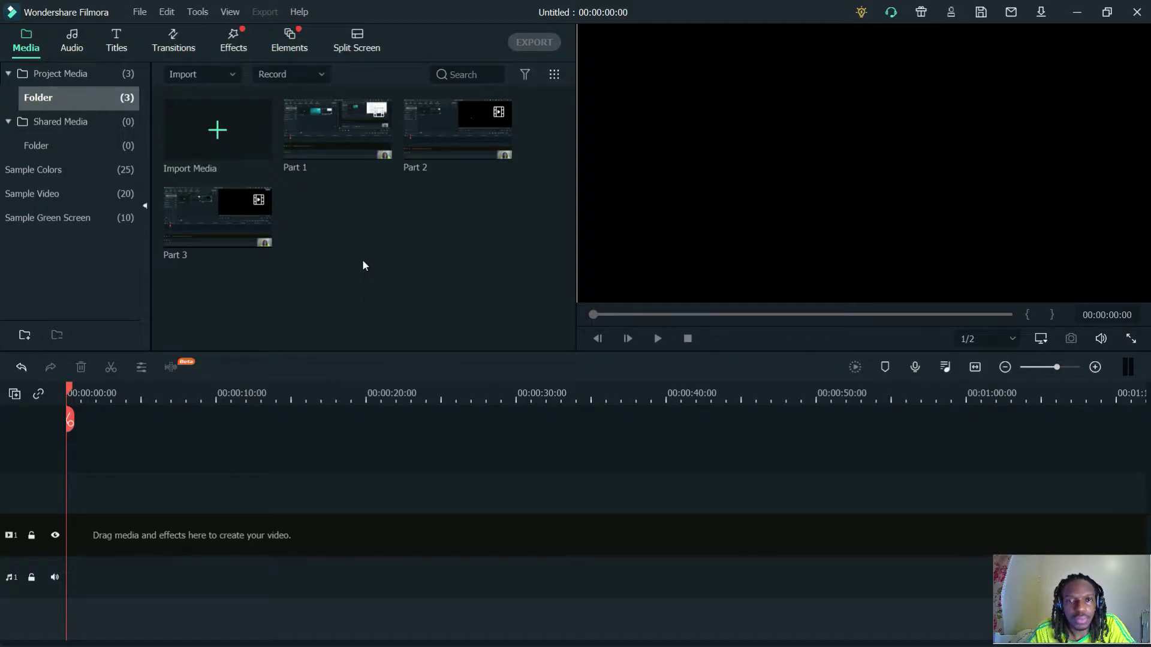
Open the Doom Eternal Review folder from the desktop and move its window clear of Filmora's project media.
key("alt+Tab")
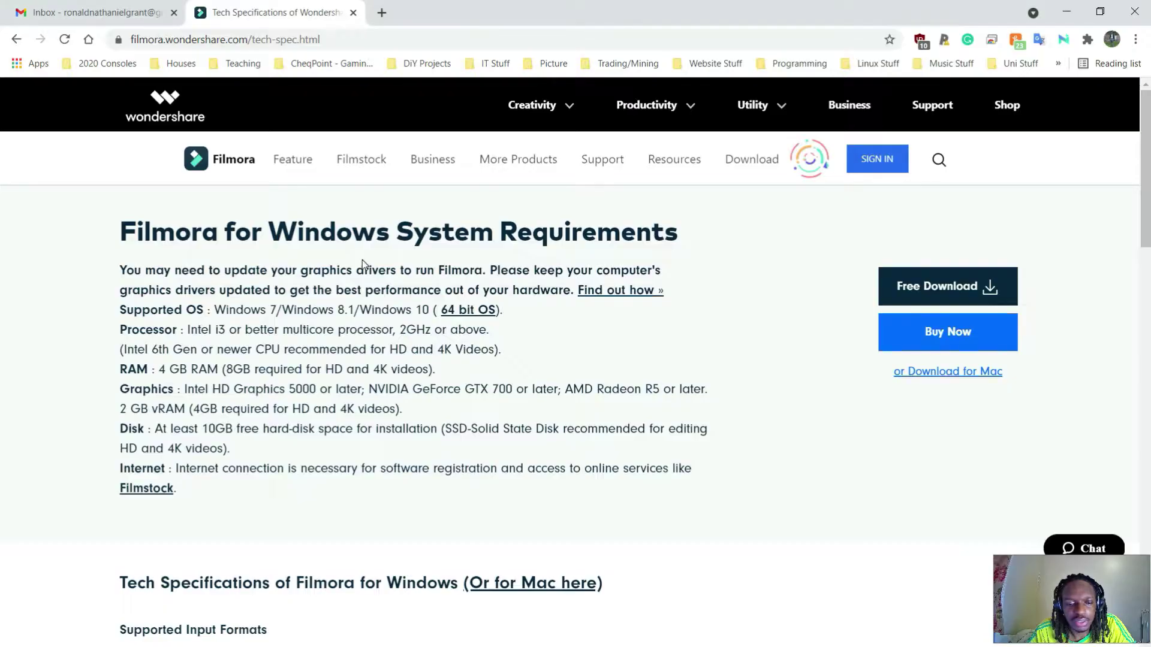
key("super+d")
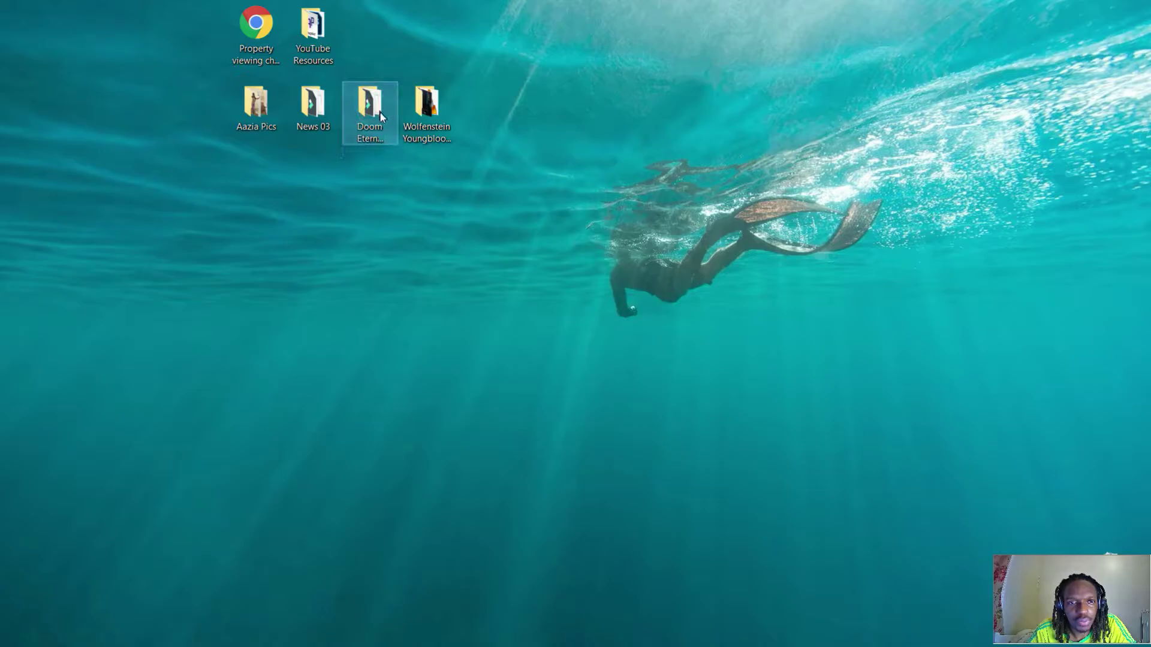
double_click(380, 113)
key("alt+Tab")
key("alt+Tab")
key("alt+Tab")
left_click_drag(727, 47, 831, 41)
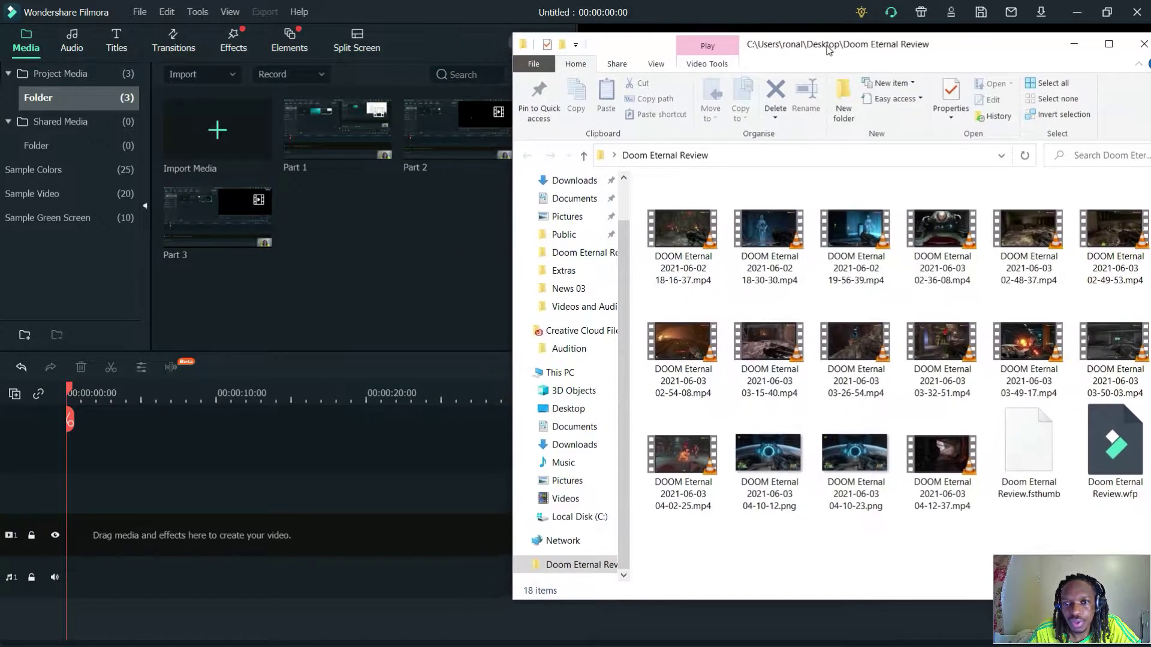
left_click(861, 339)
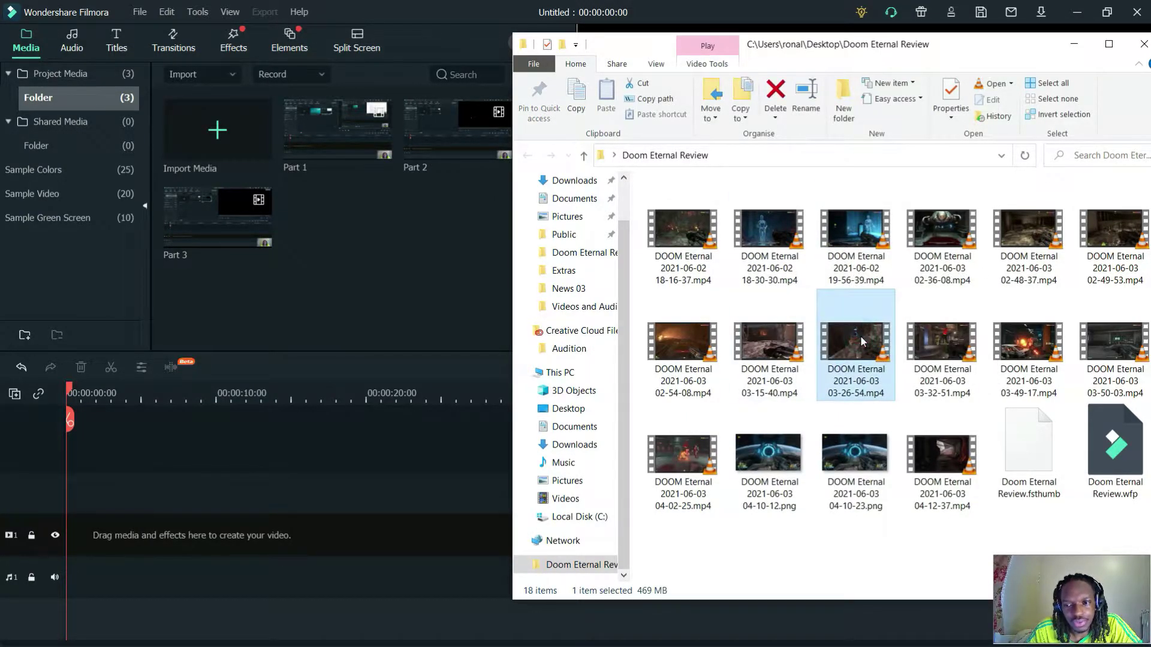
left_click(917, 357)
left_click(1017, 373)
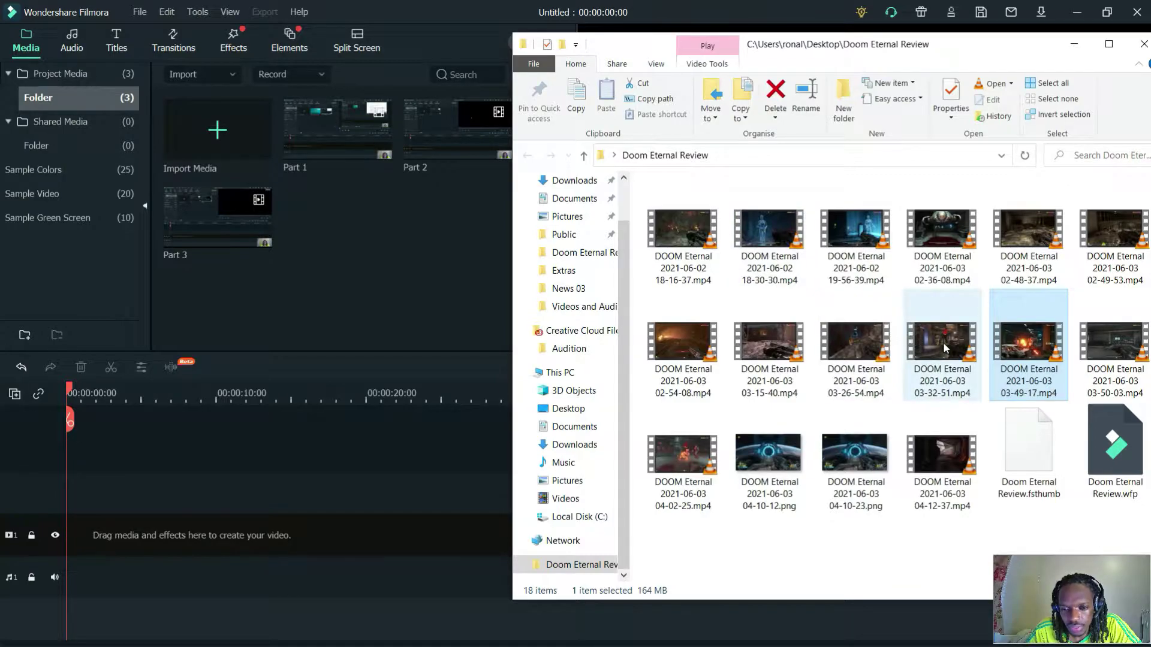
left_click_drag(1019, 348, 408, 255)
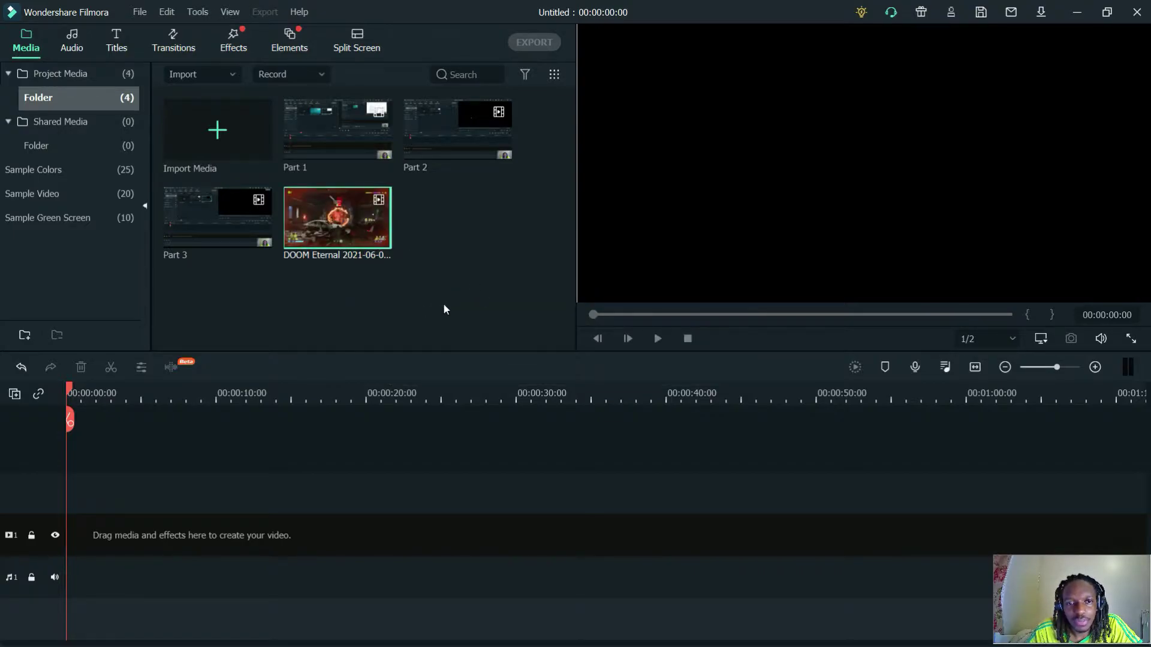
left_click(270, 300)
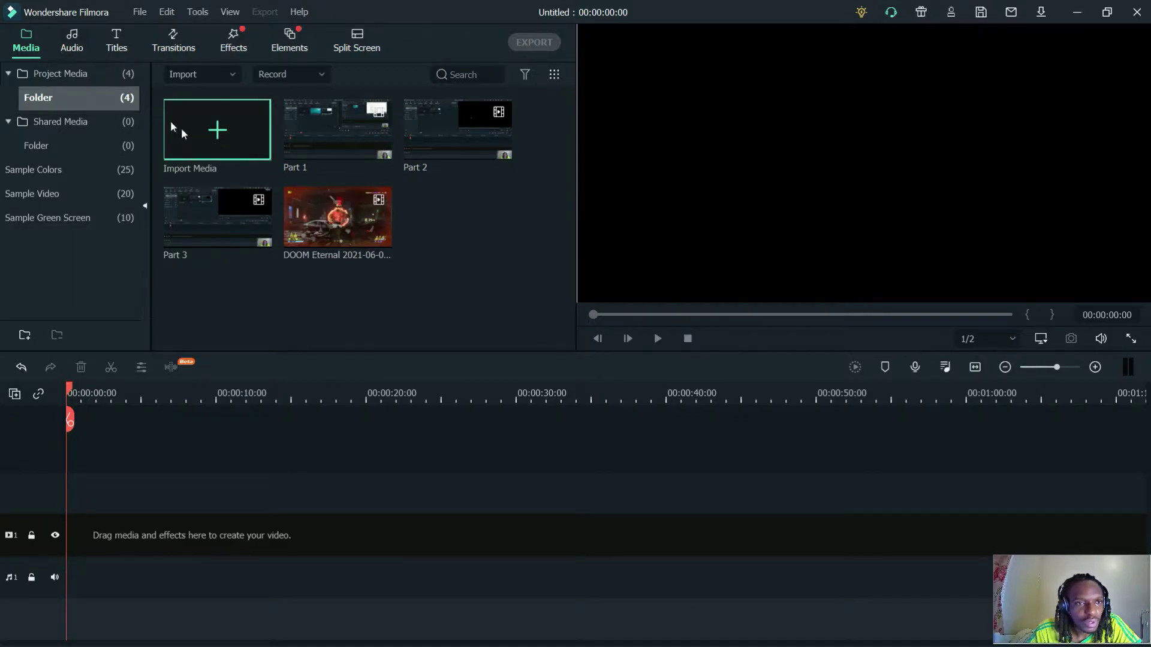
Browse the included tracks in the audio library.
left_click(71, 45)
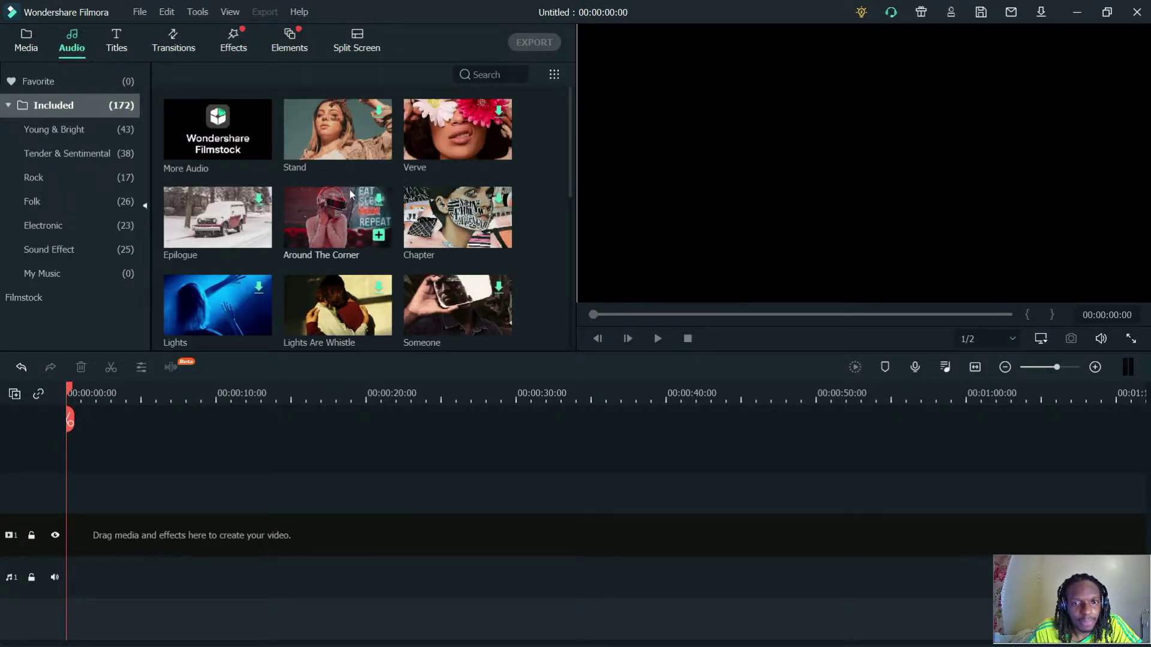
scroll(305, 132, "down", 15)
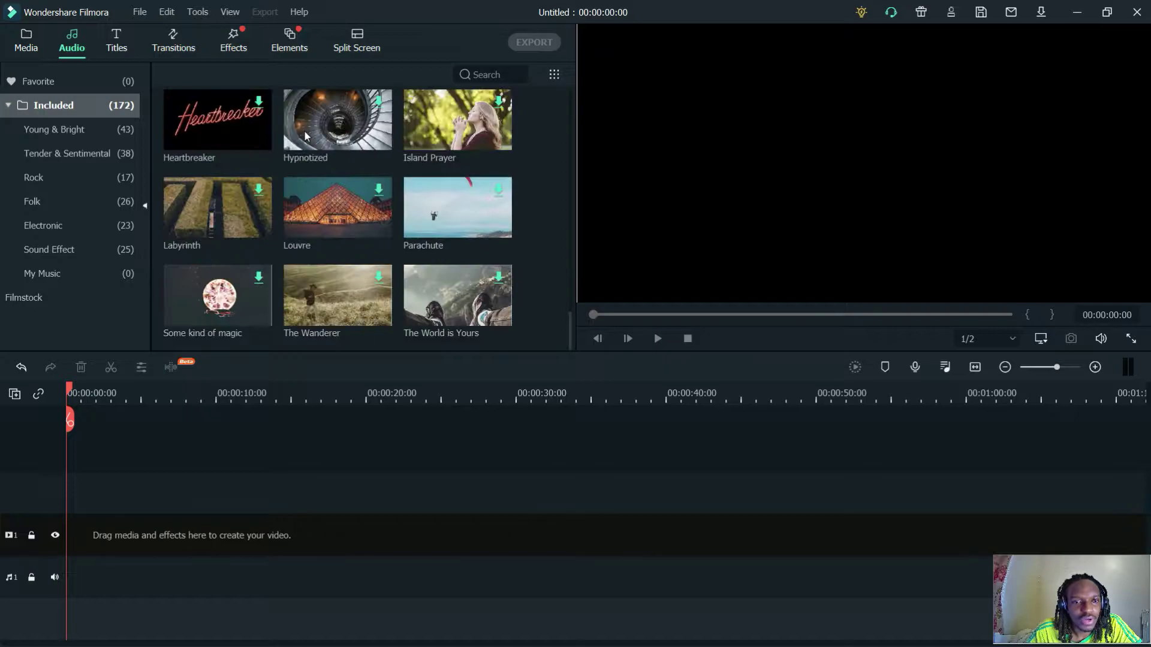
scroll(305, 133, "up", 5)
scroll(305, 130, "up", 10)
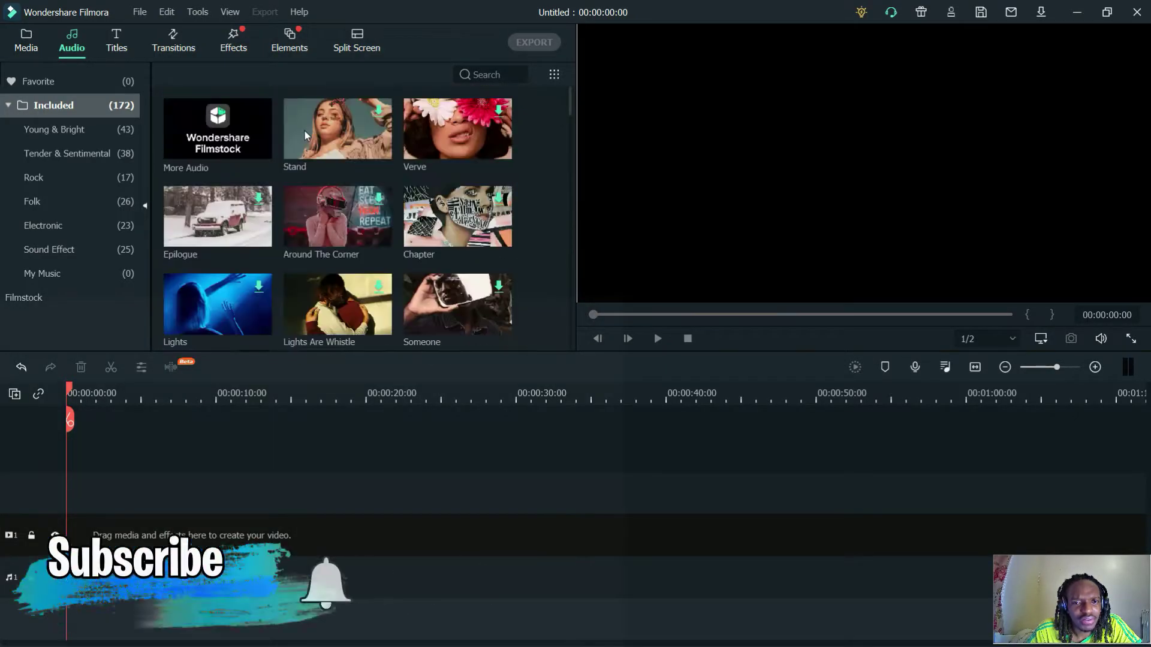
mouse_move(303, 127)
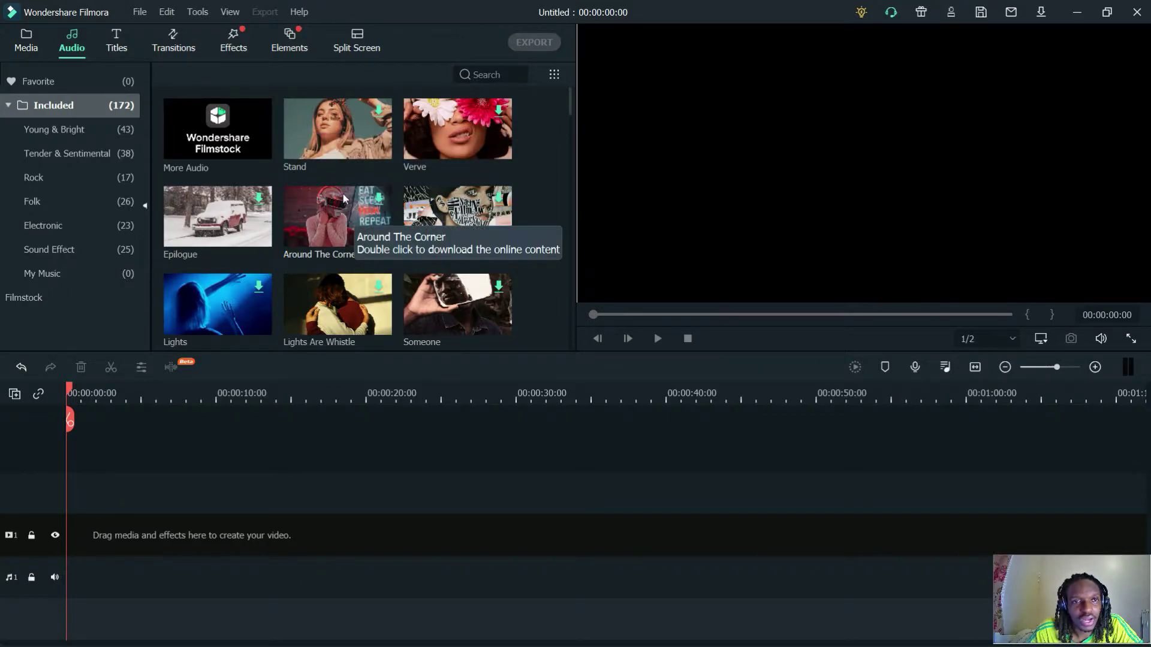
Browse the title templates, looking through the Lower 3rds category and the whole included collection.
left_click(119, 31)
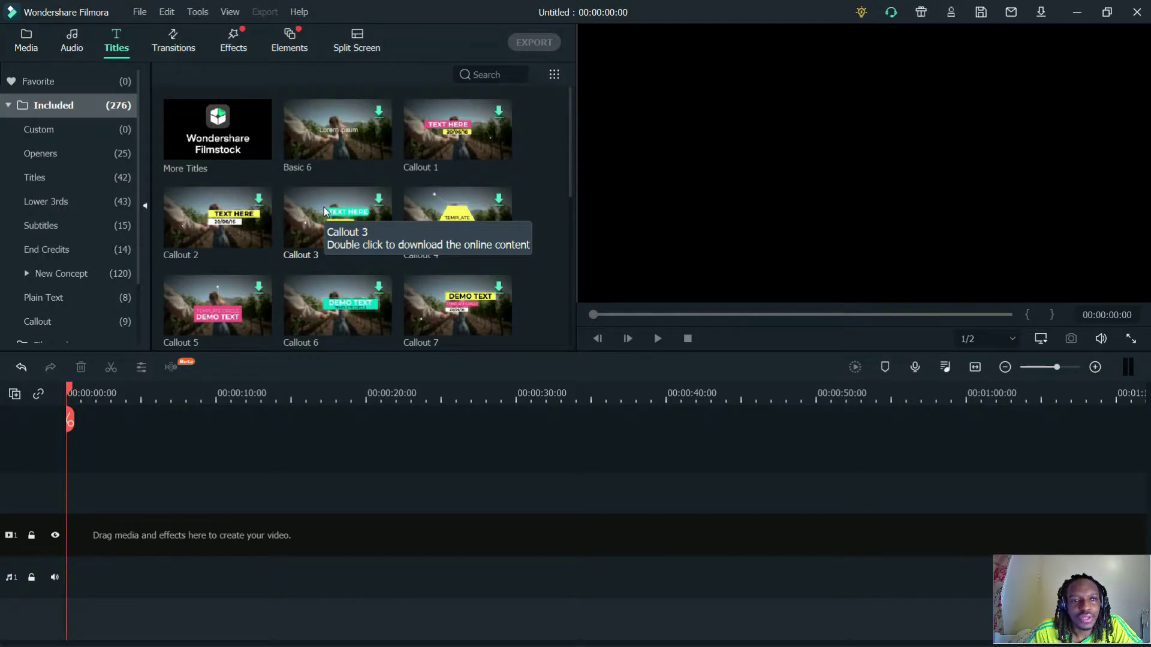
left_click(73, 200)
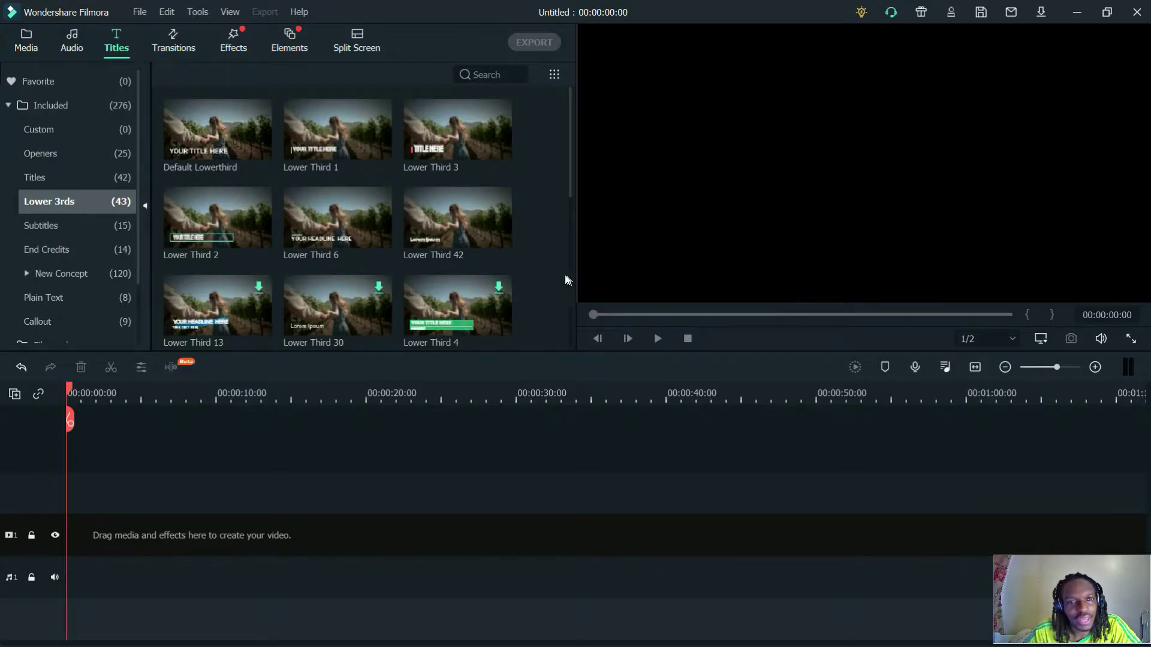
scroll(290, 207, "down", 3)
scroll(287, 204, "down", 3)
left_click(84, 109)
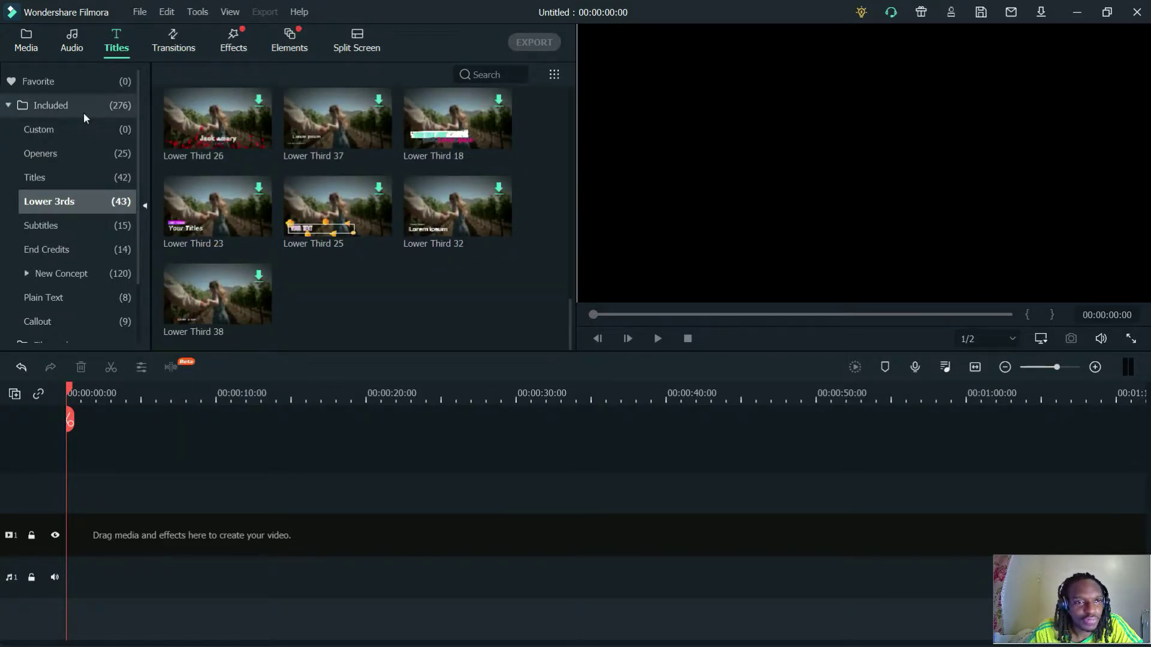
scroll(343, 188, "down", 5)
scroll(342, 191, "up", 5)
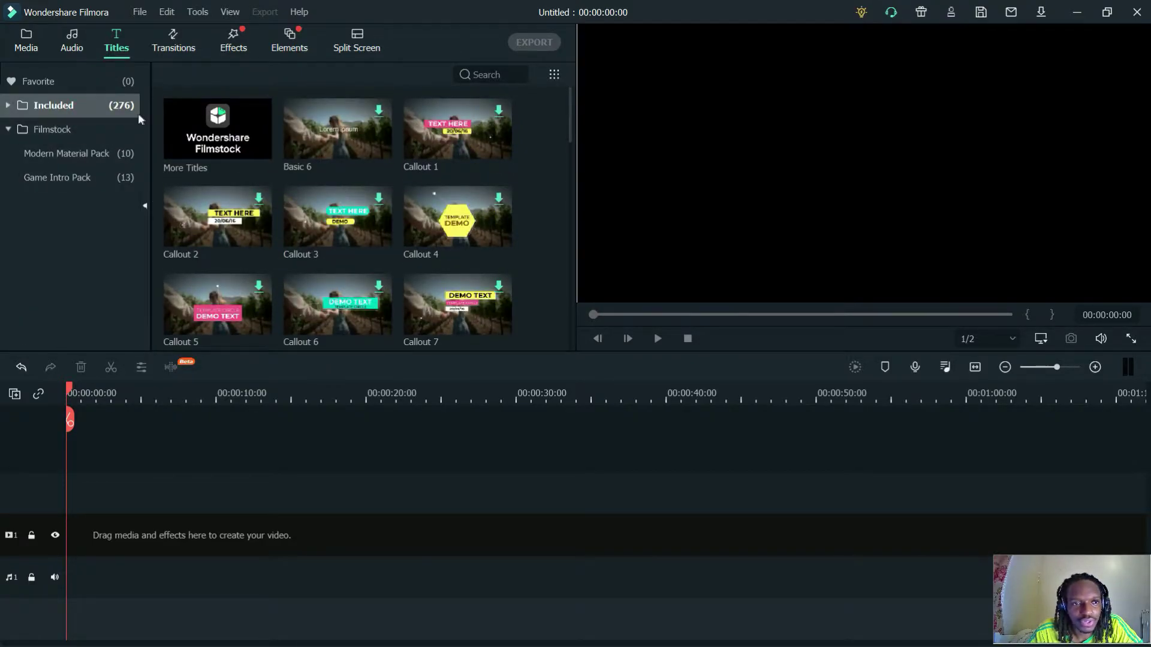
Preview Modern Material Pack Opener 2 from the Filmstock titles and mark it as a favorite.
left_click(90, 155)
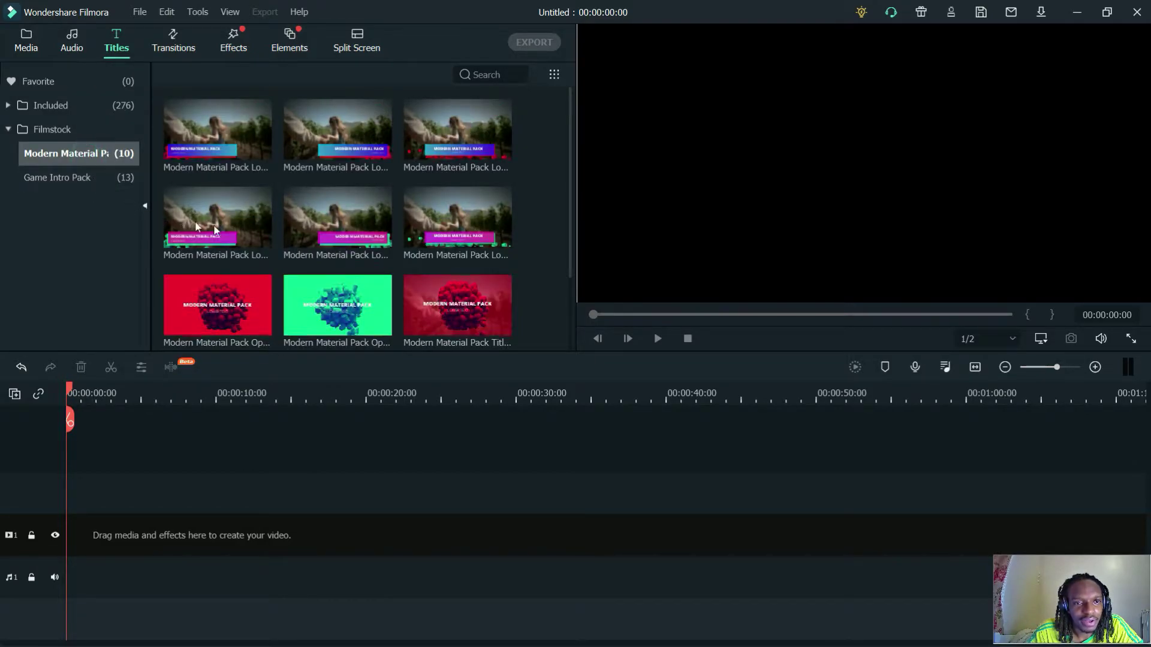
left_click(306, 309)
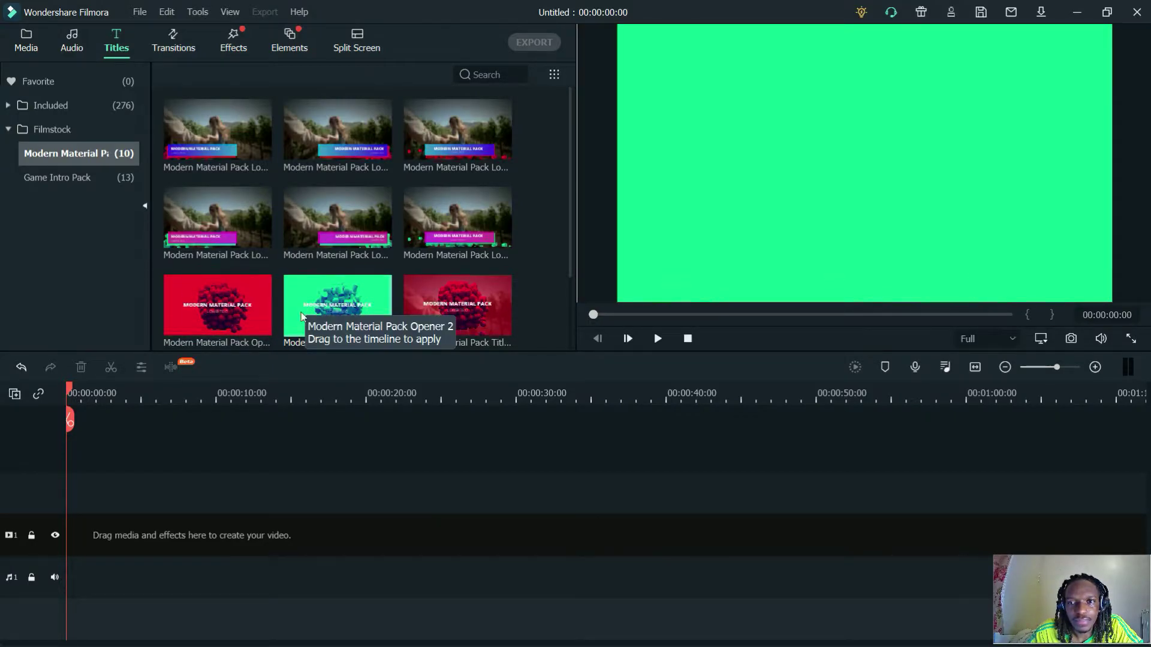
left_click(296, 287)
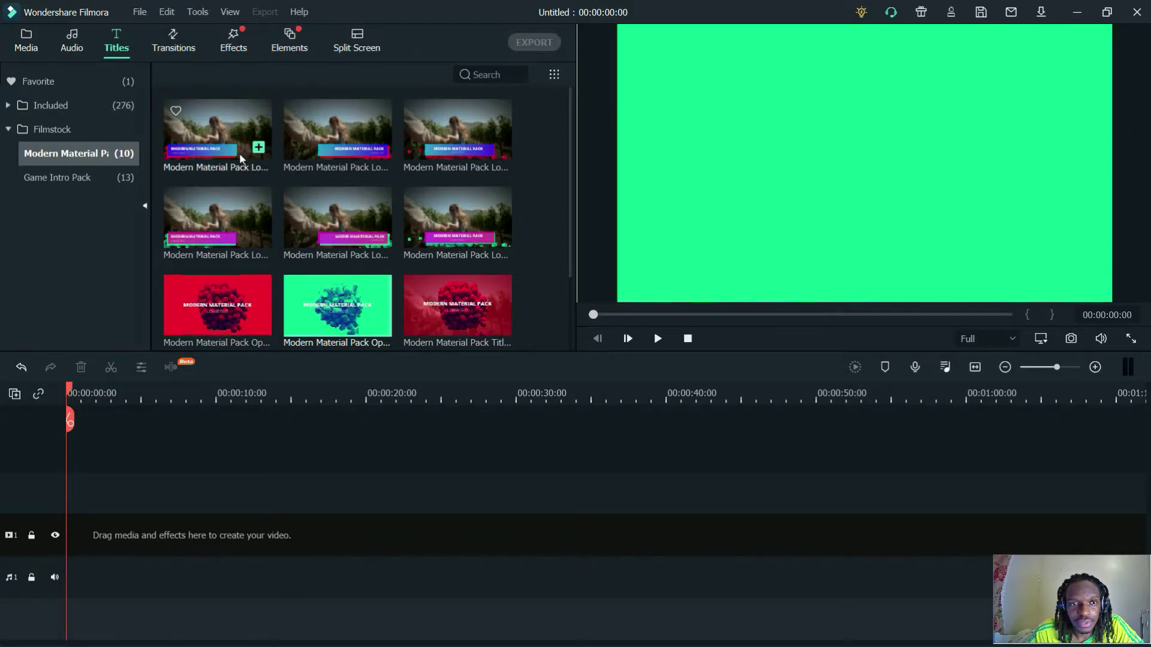
Preview the first lower-third title of the Modern Material Pack and show the Game Intro Pack titles.
left_click(215, 146)
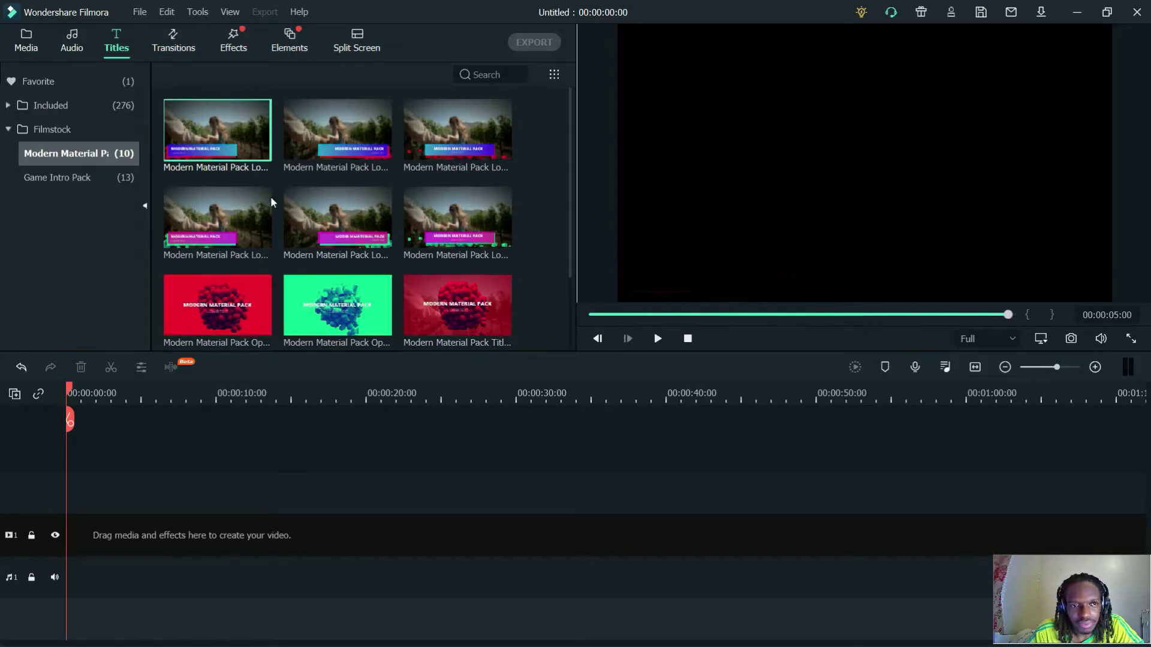
left_click(88, 183)
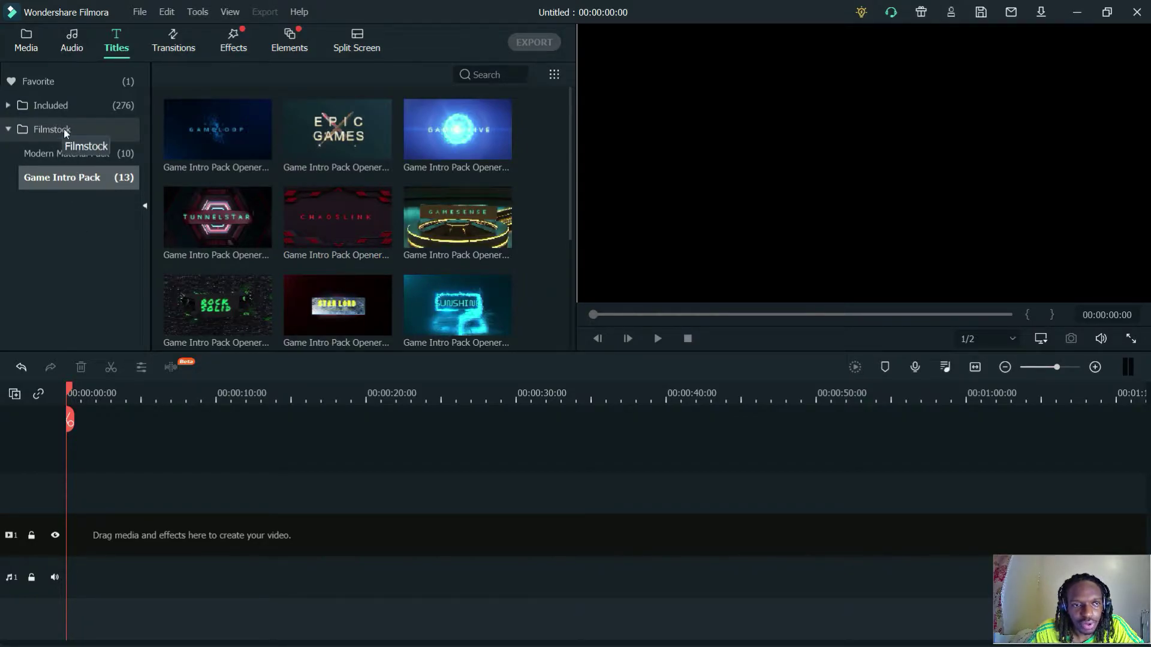
Look at the included transitions and return to the project media folder.
left_click(174, 42)
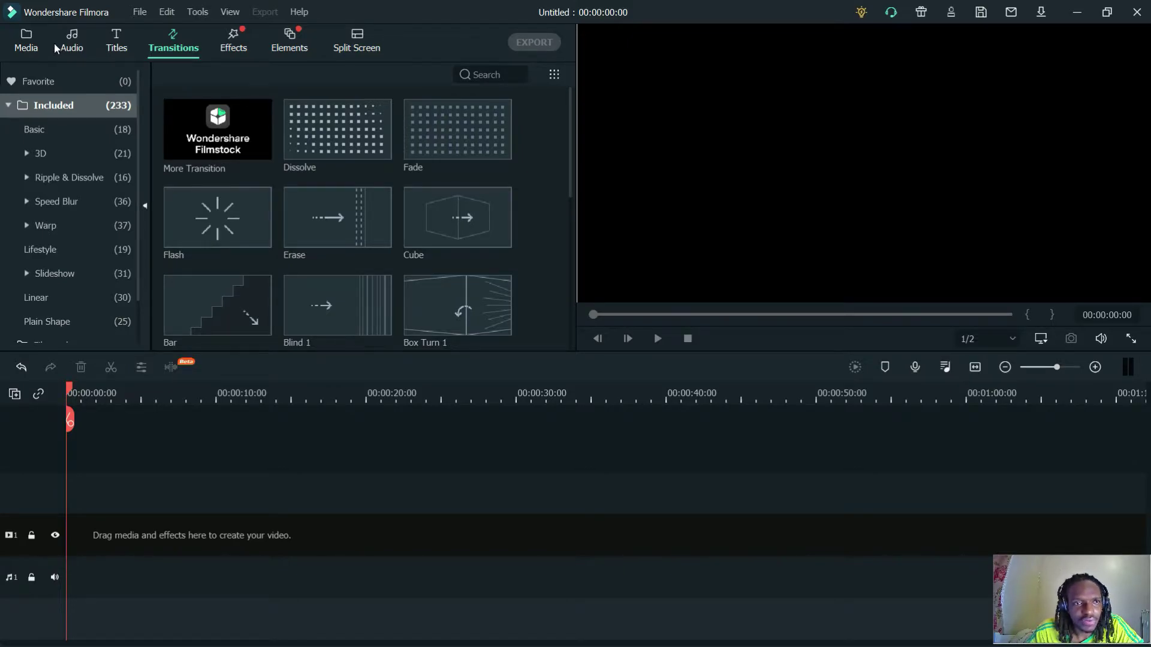
left_click(27, 42)
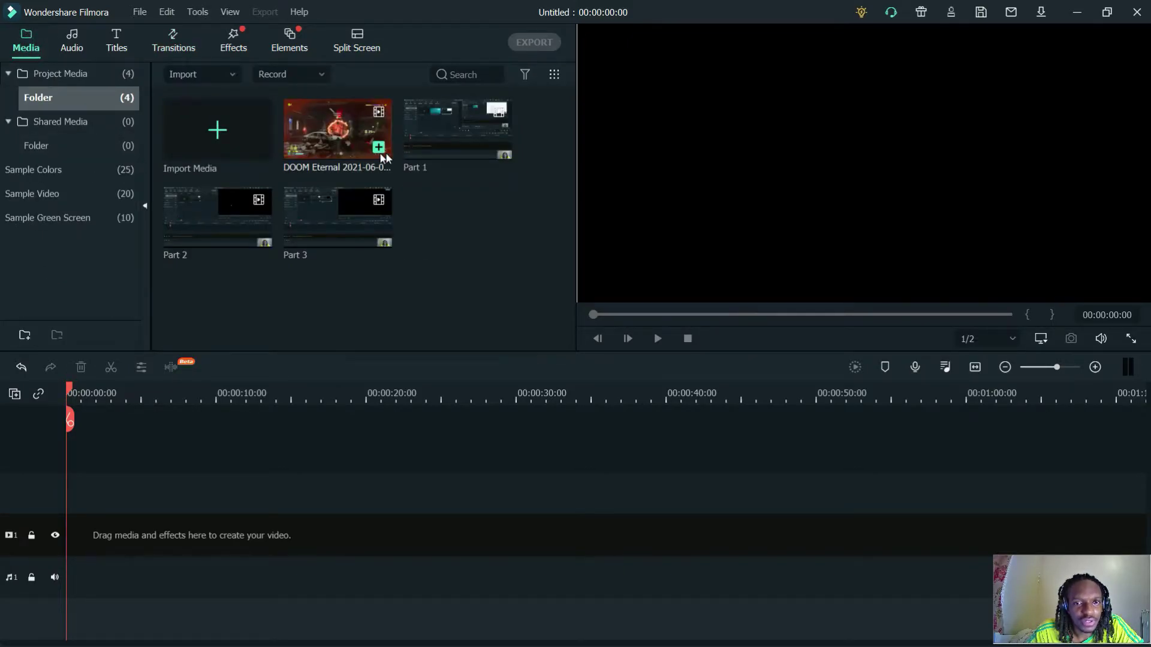
Place the DOOM Eternal clip and Part 1 consecutively on the video track and add the Bar transition between them.
left_click_drag(343, 144, 115, 505)
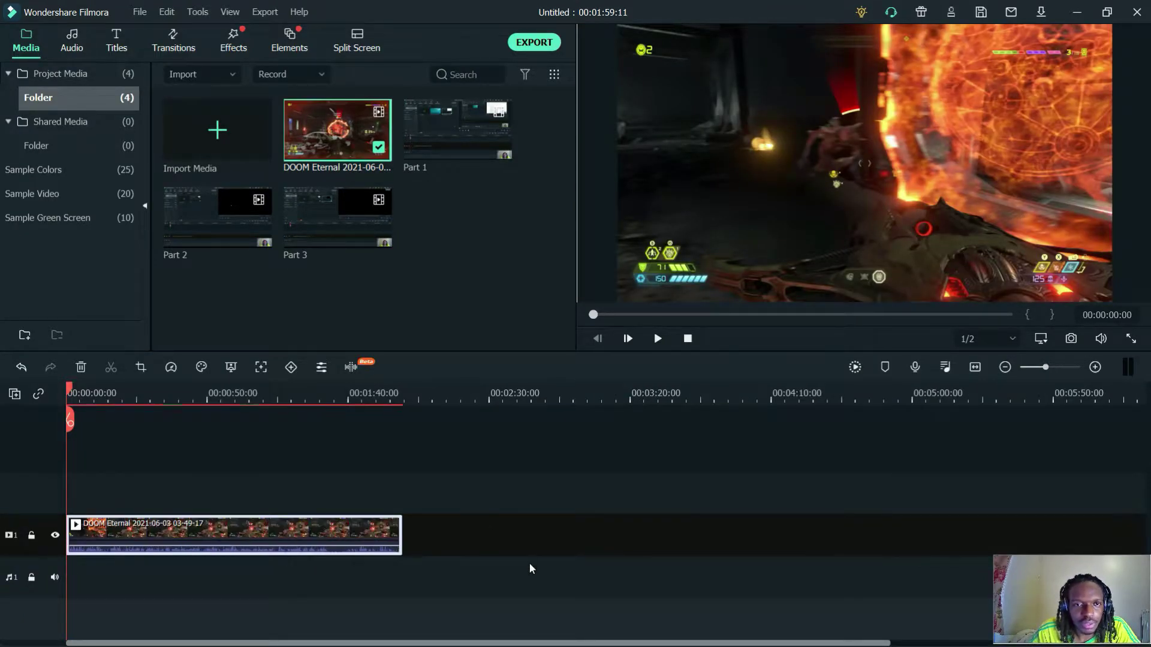
left_click_drag(458, 129, 413, 543)
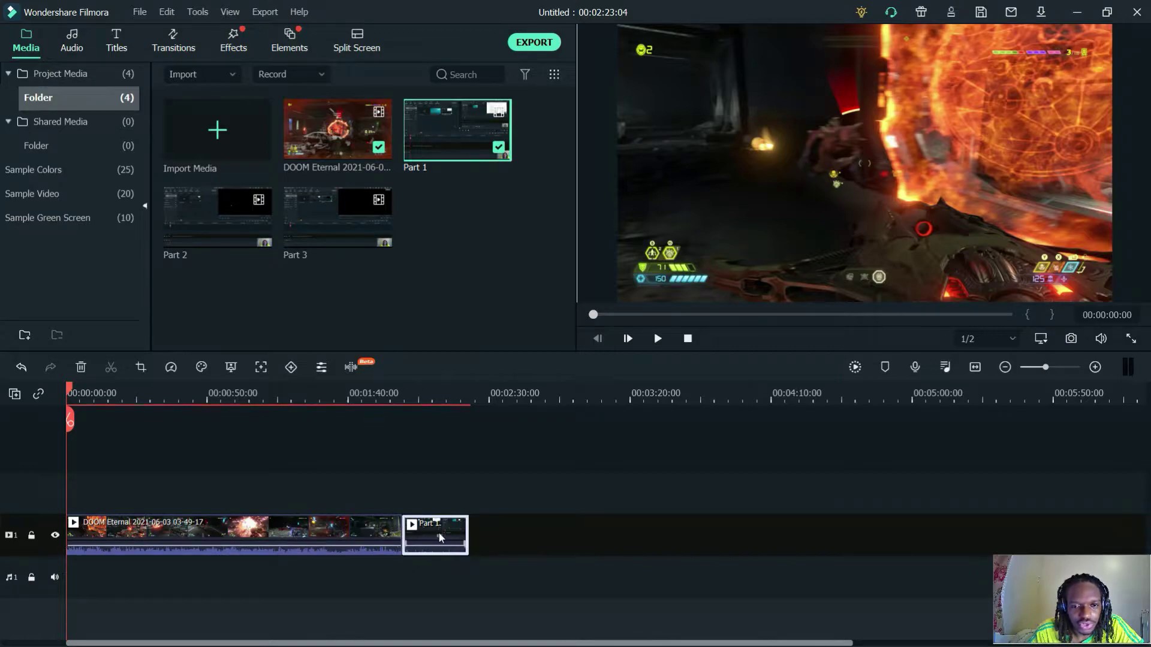
left_click(386, 400)
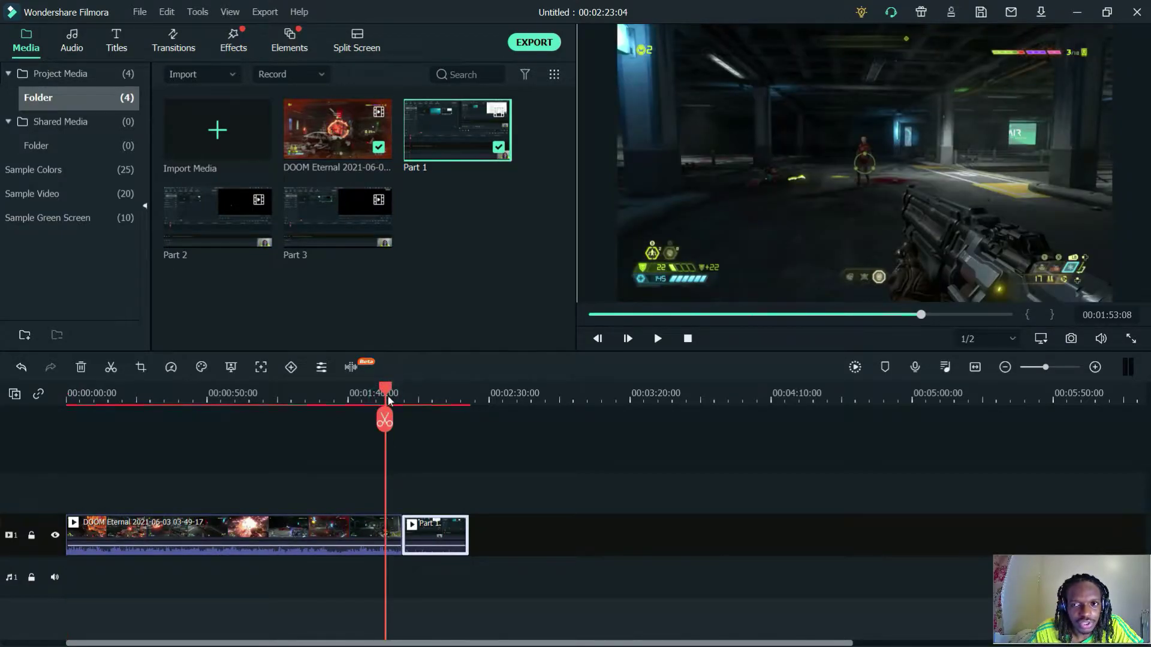
left_click(174, 42)
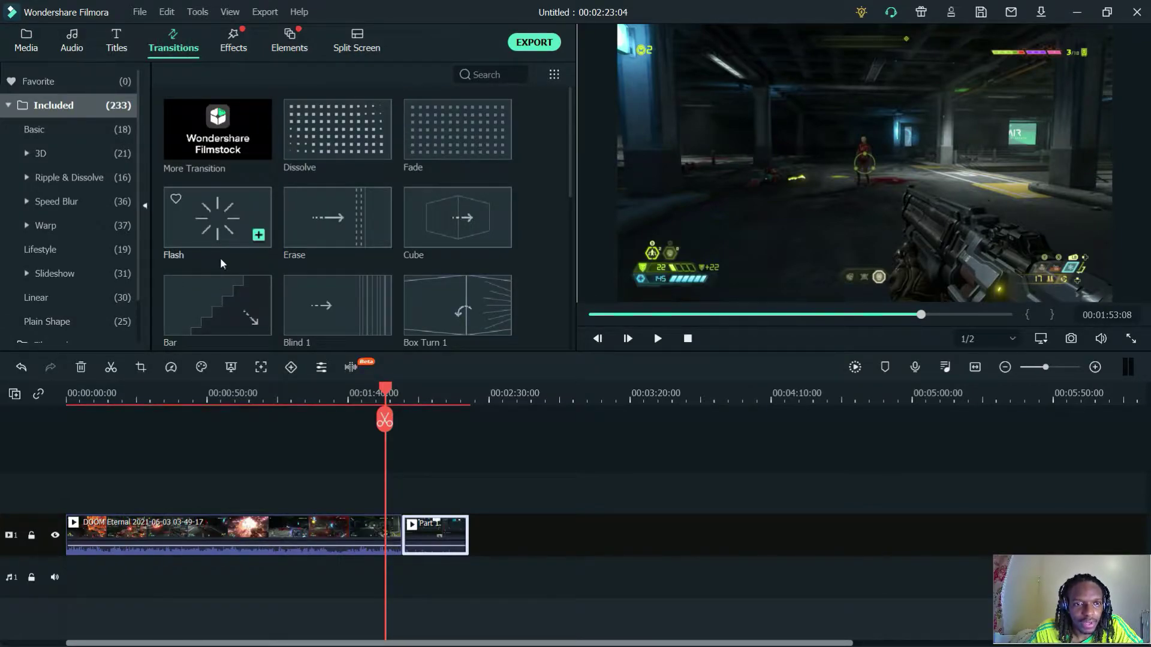
left_click_drag(199, 297, 402, 537)
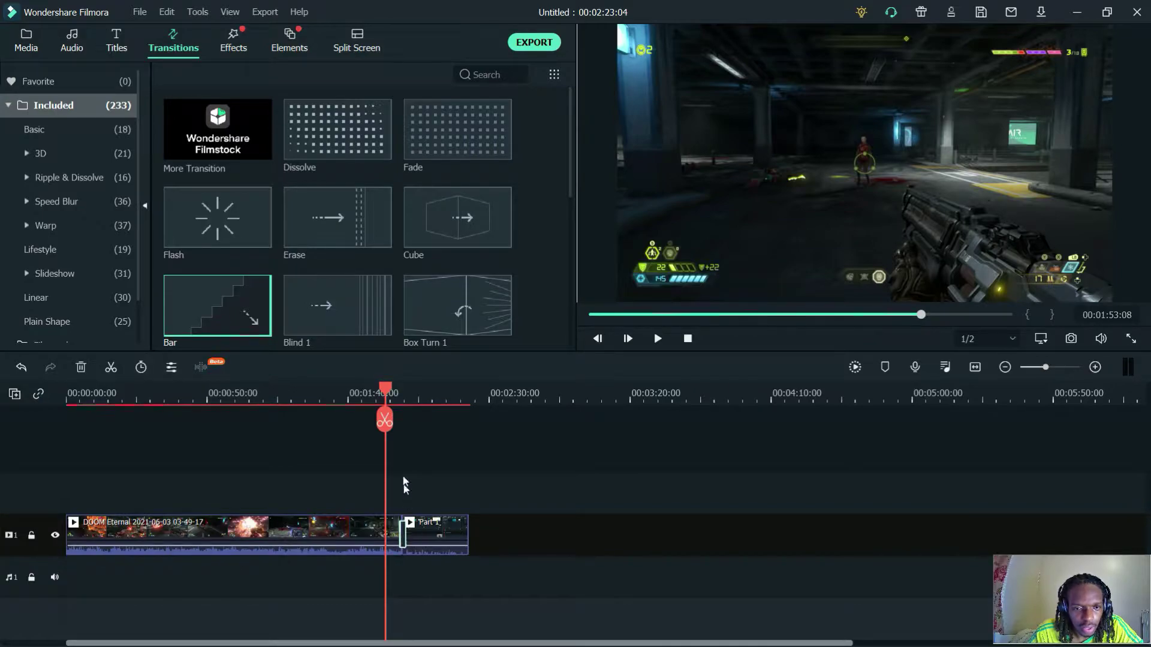
Play the timeline from just before the cut between the two clips to preview the Bar transition.
left_click_drag(385, 423, 398, 422)
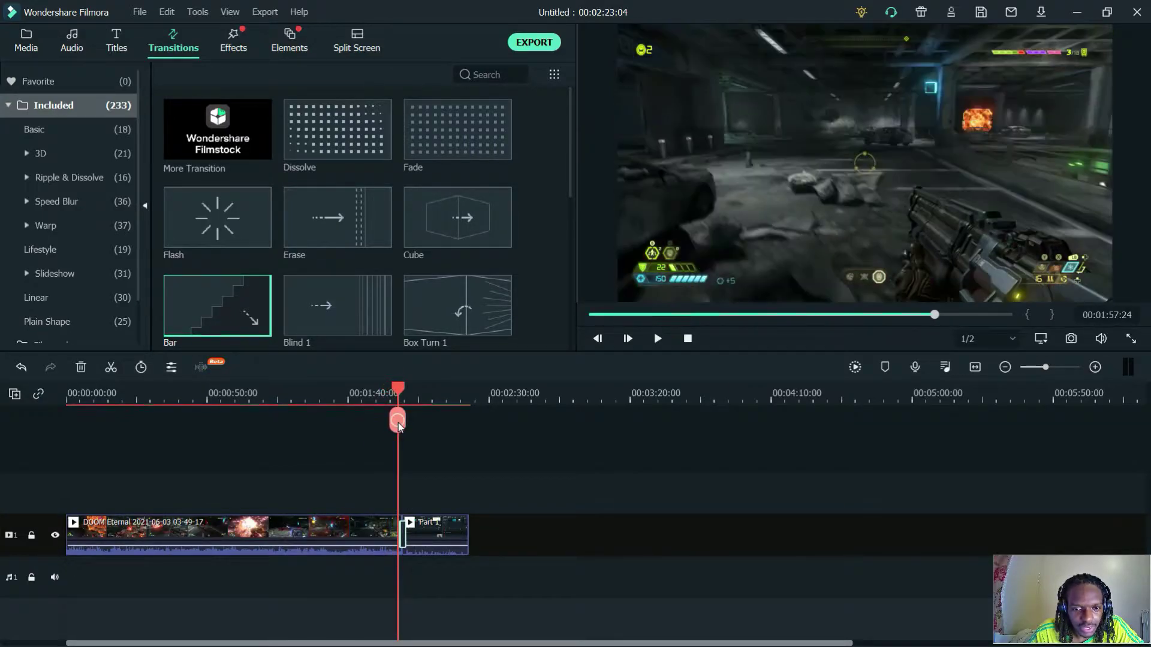
key("space")
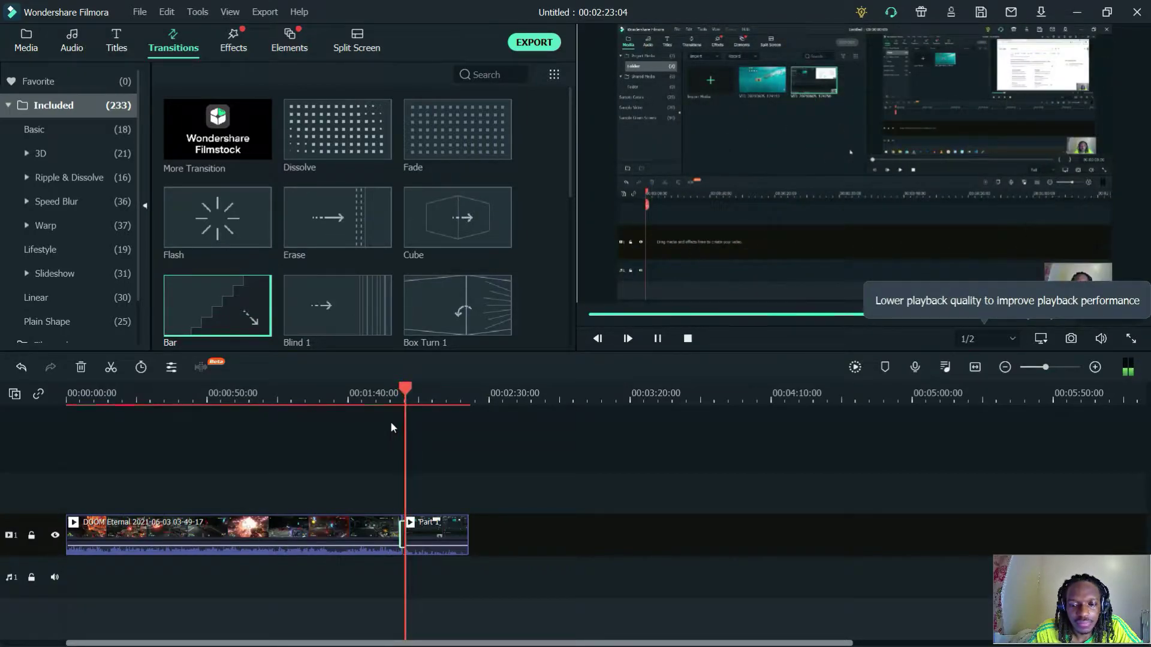
key("space")
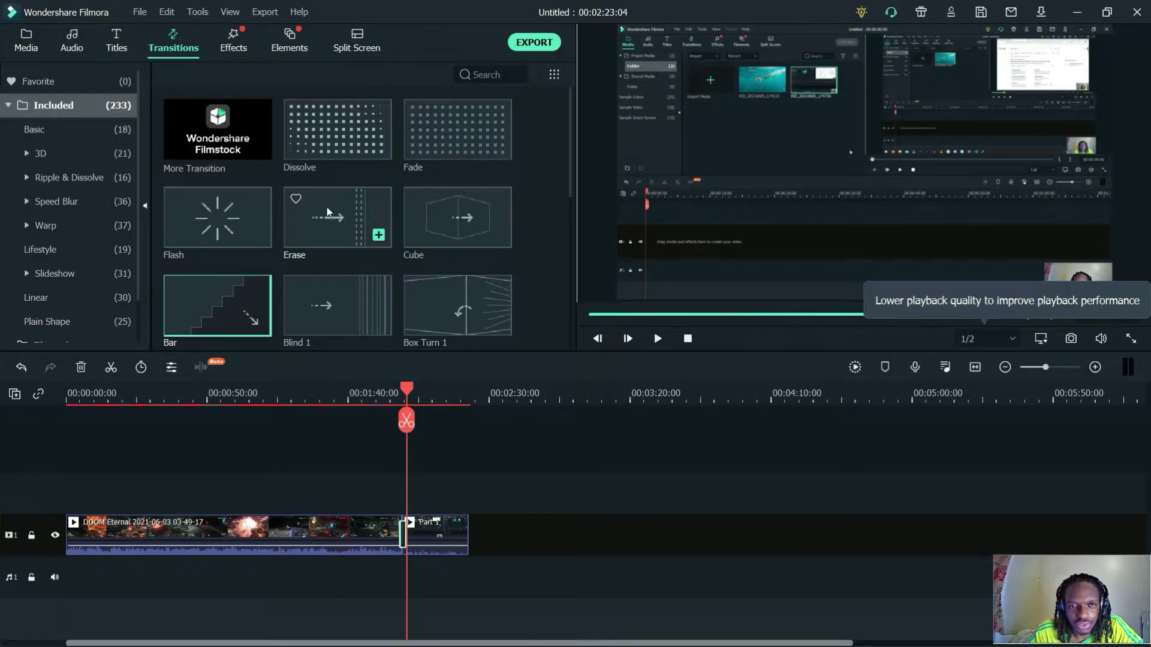
Browse the included effects and the Modern Material Pack effects from Filmstock.
left_click(238, 51)
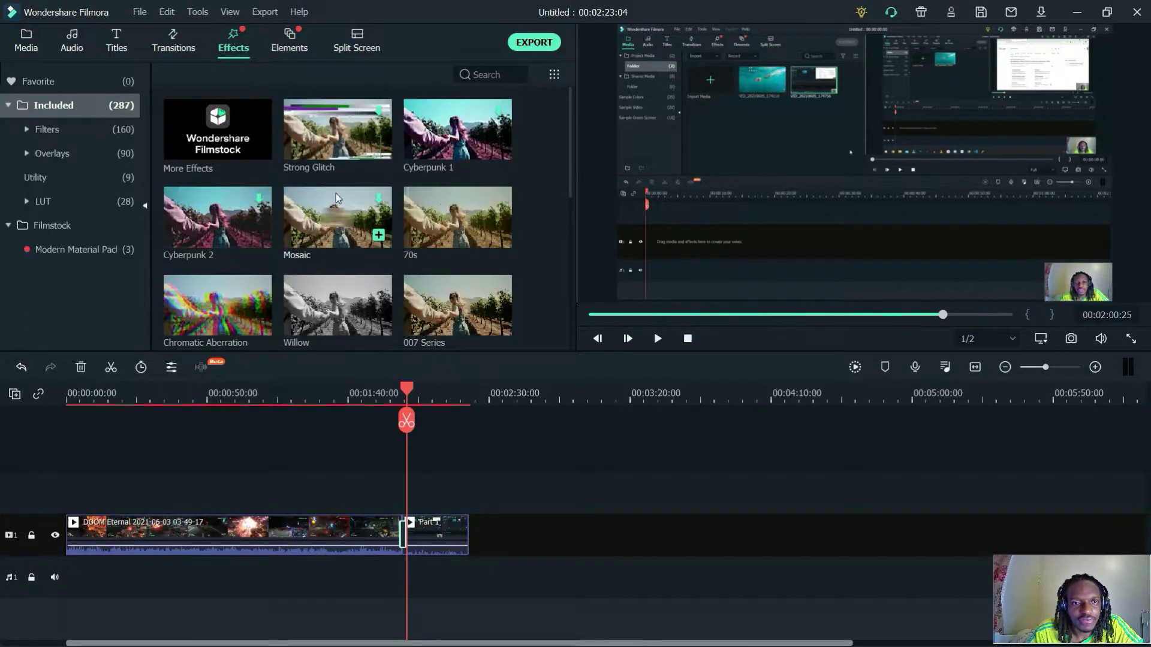
scroll(279, 210, "down", 3)
scroll(278, 207, "up", 5)
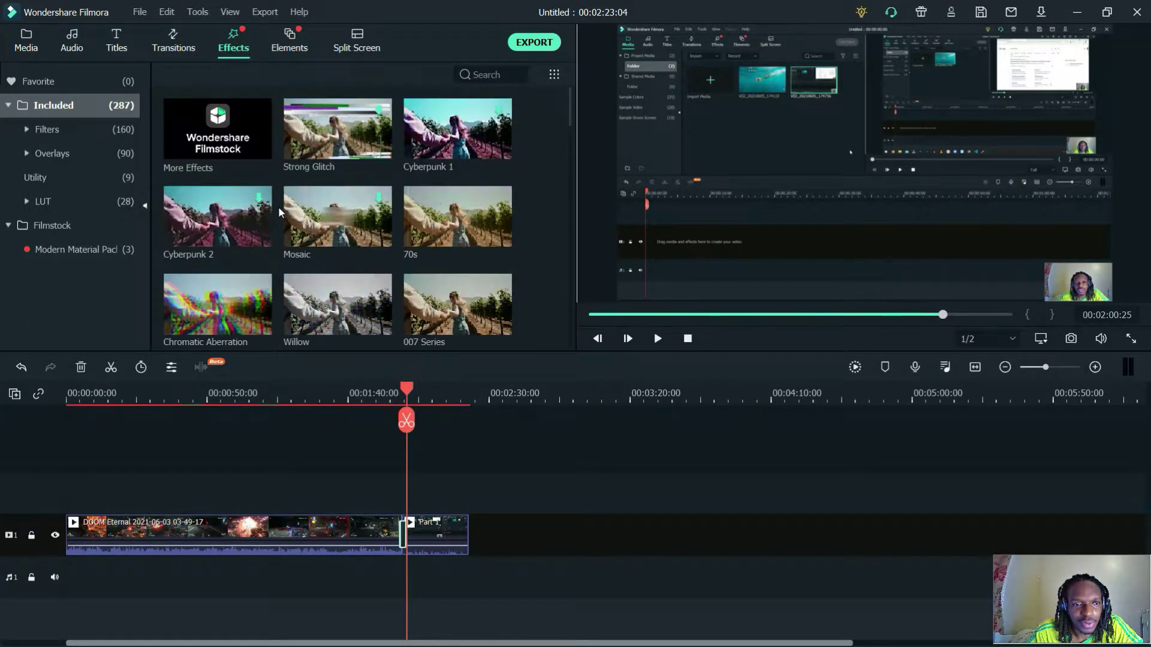
mouse_move(292, 206)
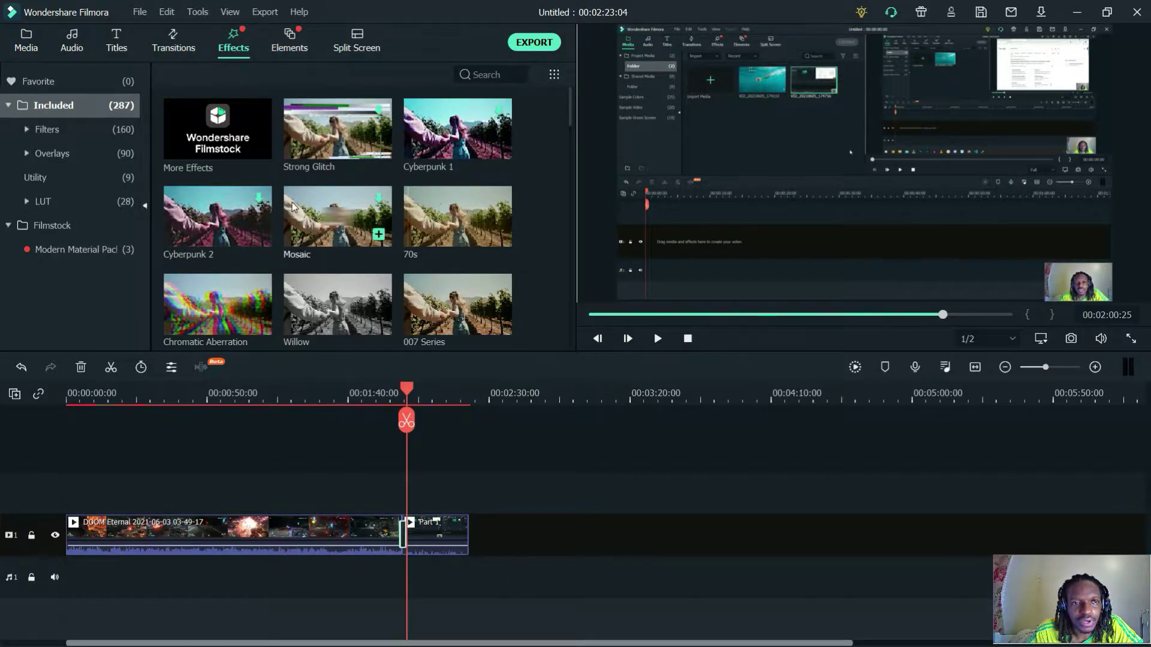
mouse_move(256, 246)
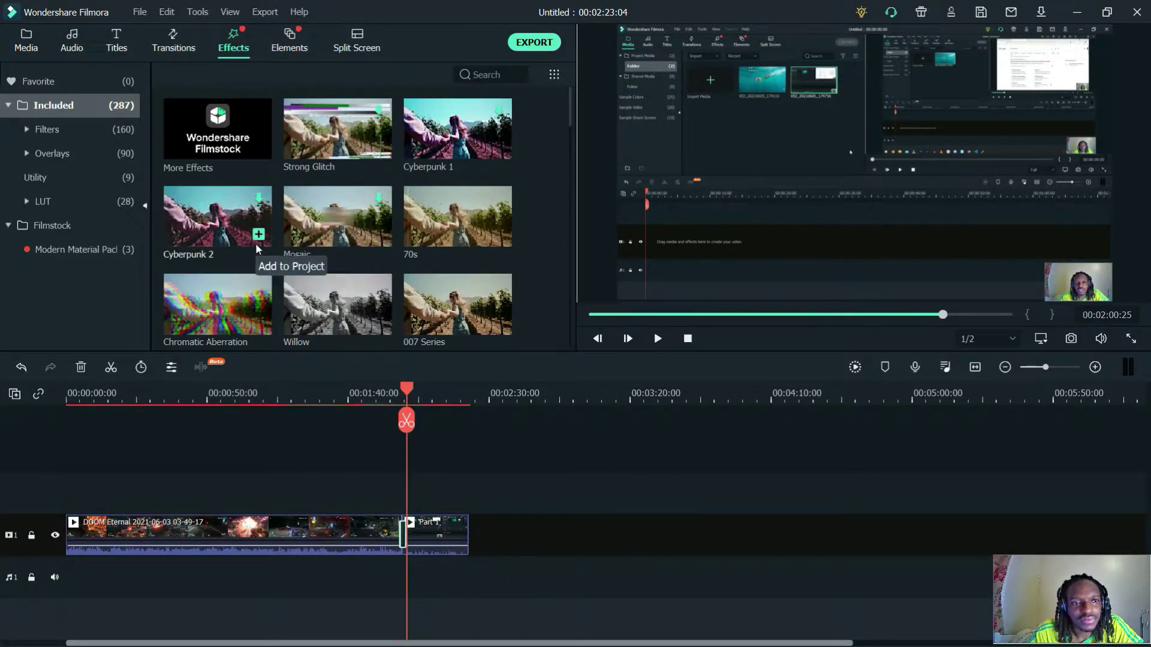
left_click(60, 251)
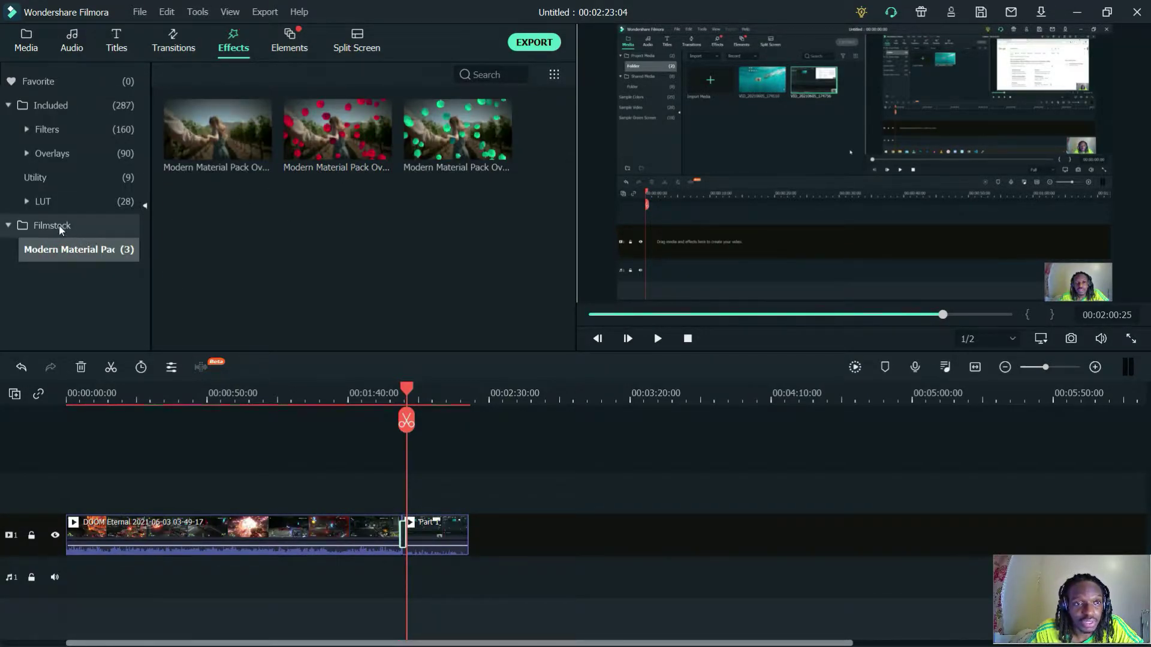
left_click(59, 105)
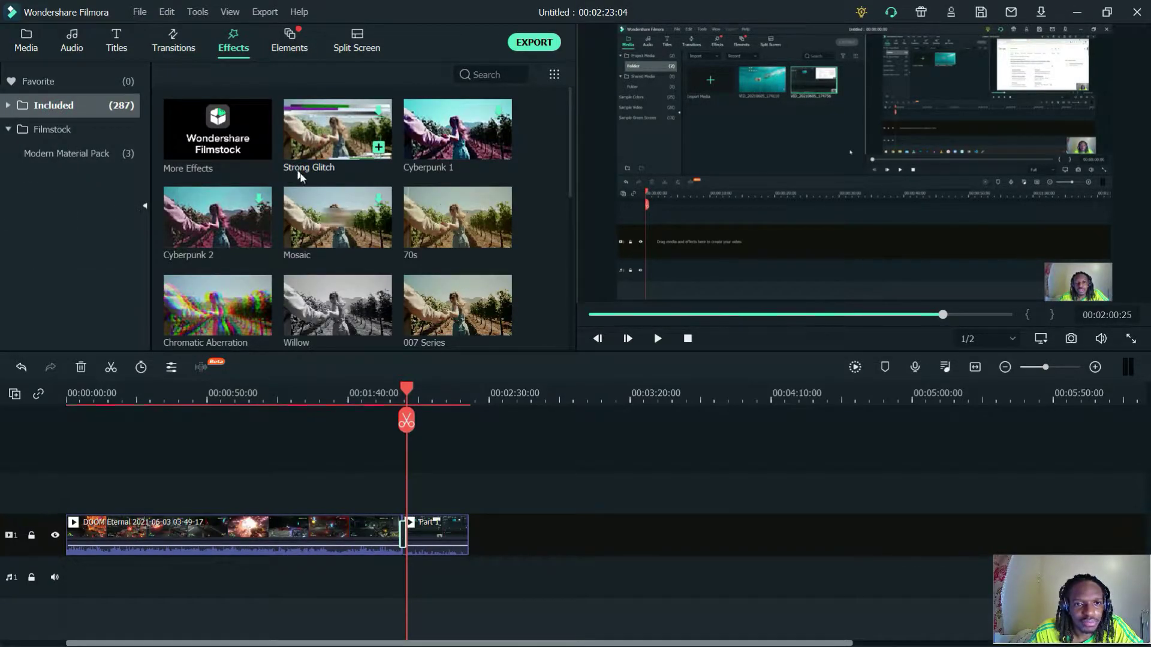
scroll(324, 180, "down", 5)
scroll(351, 192, "up", 5)
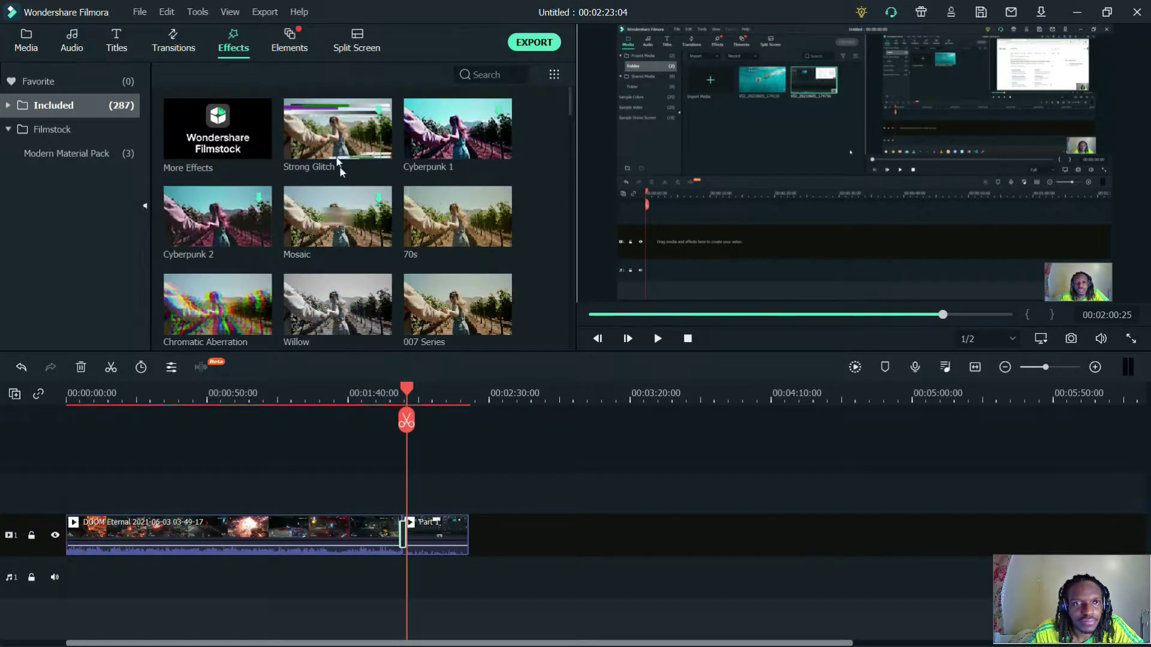
Look through the included elements and their categories, down to the Filmstock packs.
left_click(284, 42)
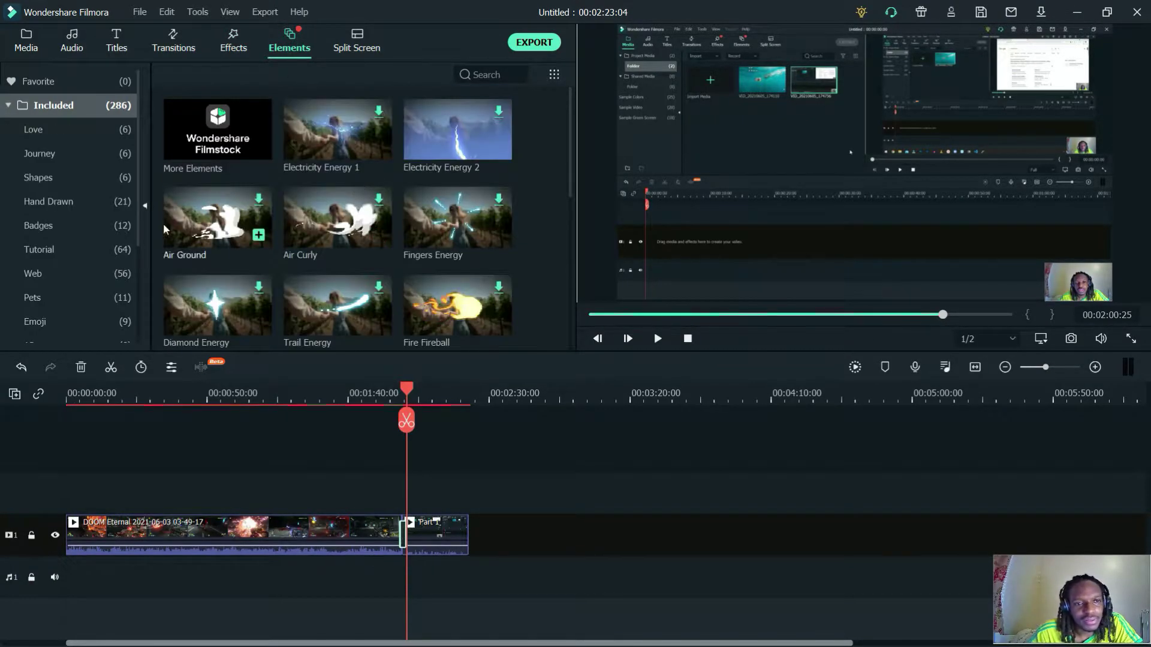
scroll(81, 204, "down", 3)
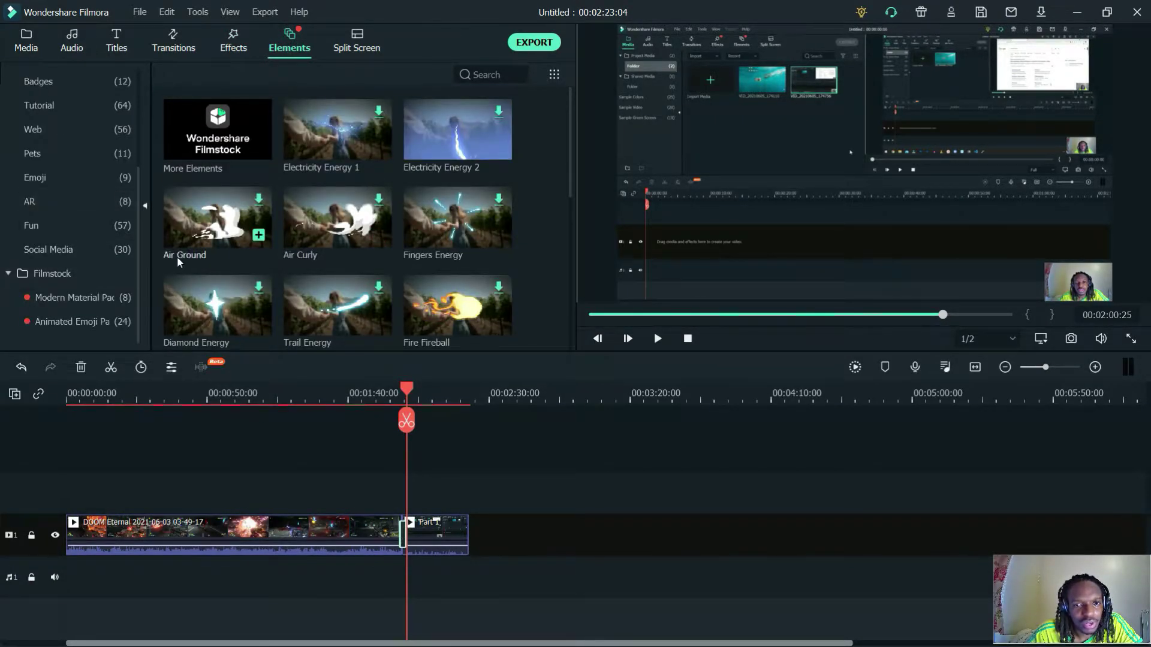
scroll(261, 243, "down", 5)
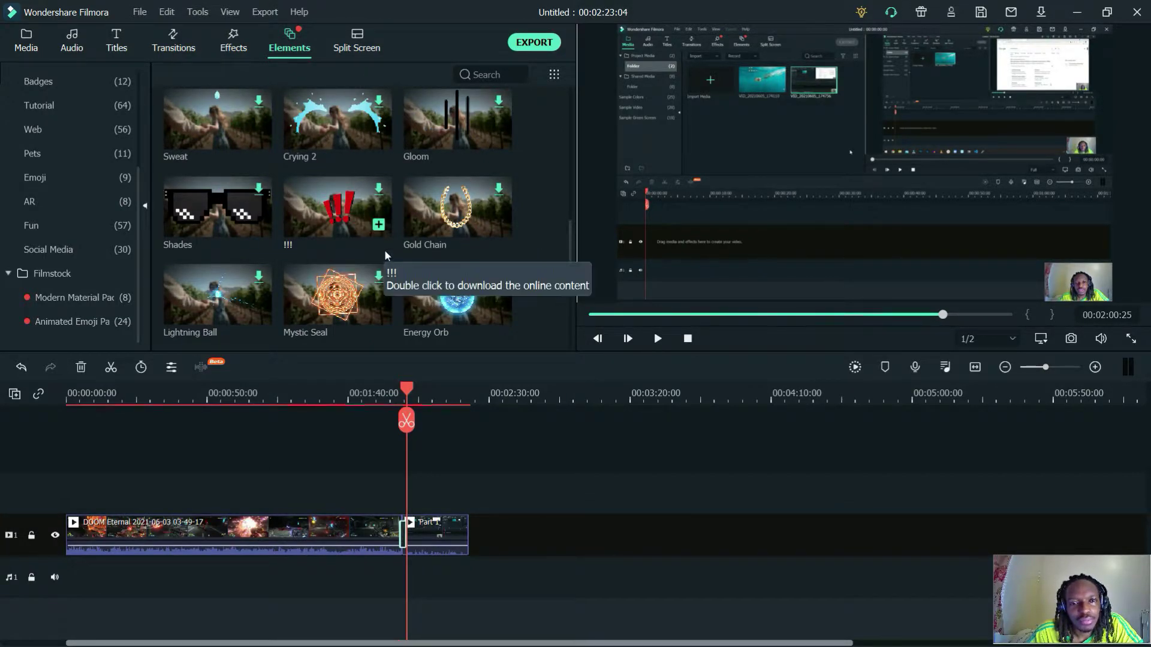
scroll(78, 128, "up", 3)
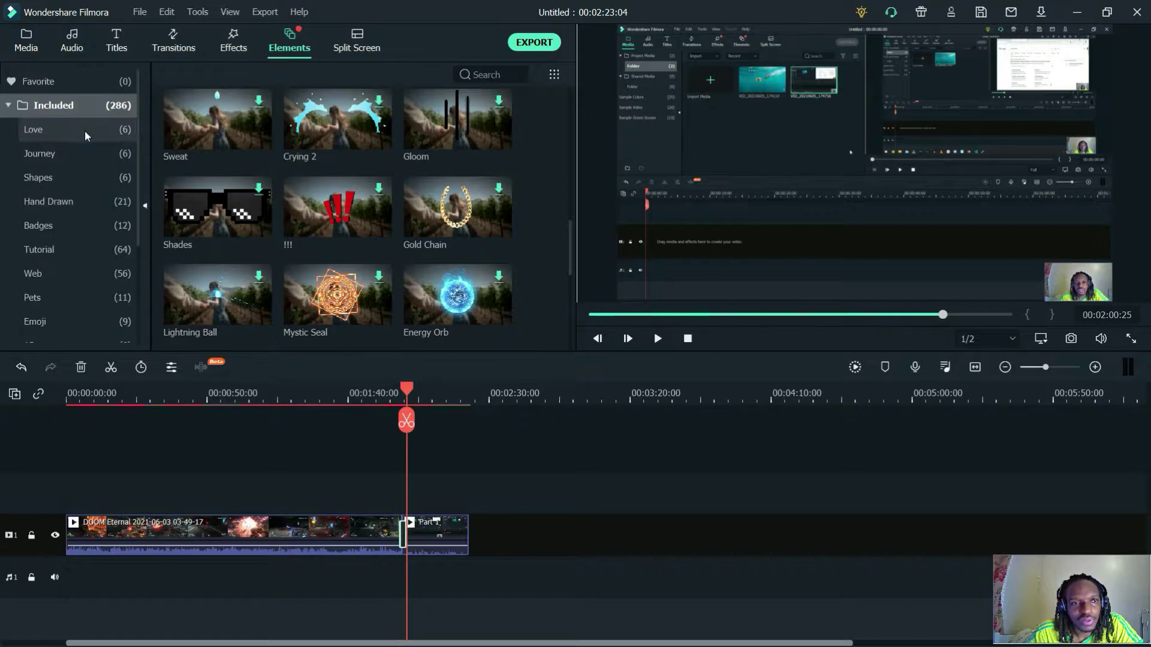
Browse the included split screen layouts.
left_click(360, 47)
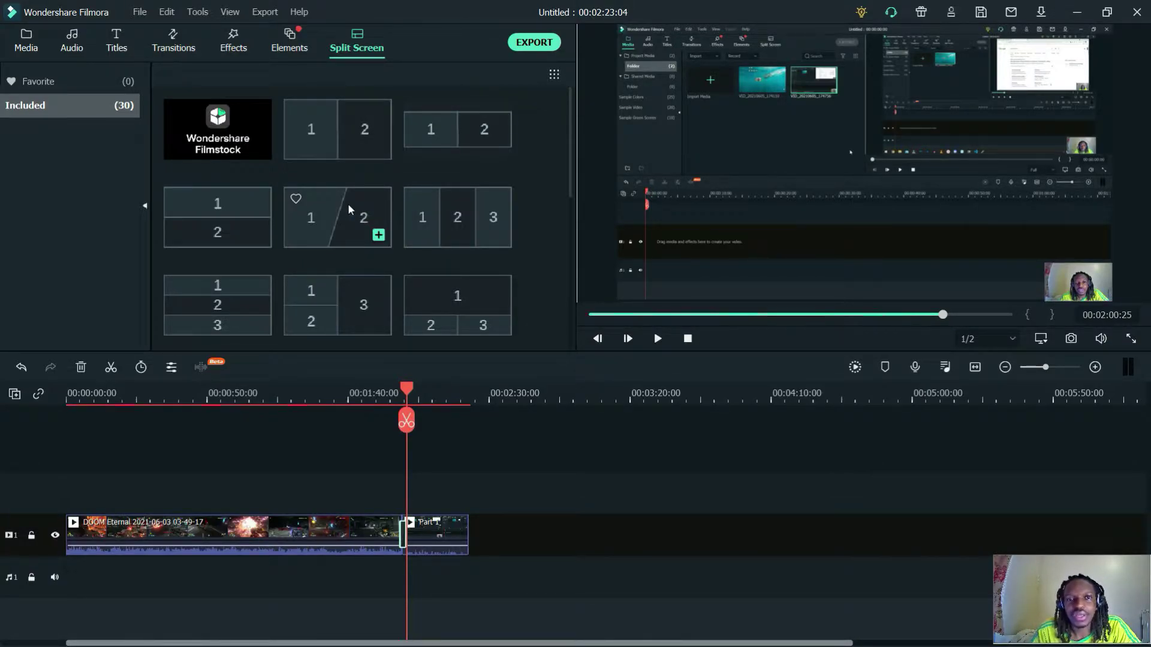
scroll(326, 215, "down", 3)
scroll(325, 215, "up", 3)
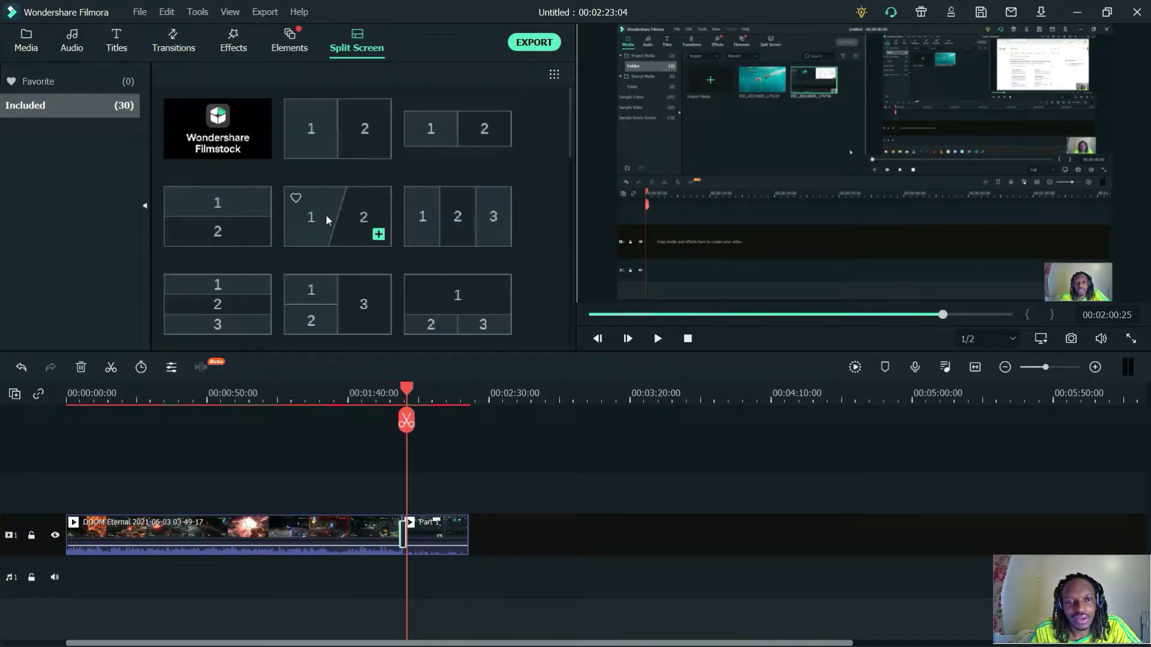
Delete the DOOM Eternal and Part 1 clips together with their transition from the timeline.
left_click(509, 452)
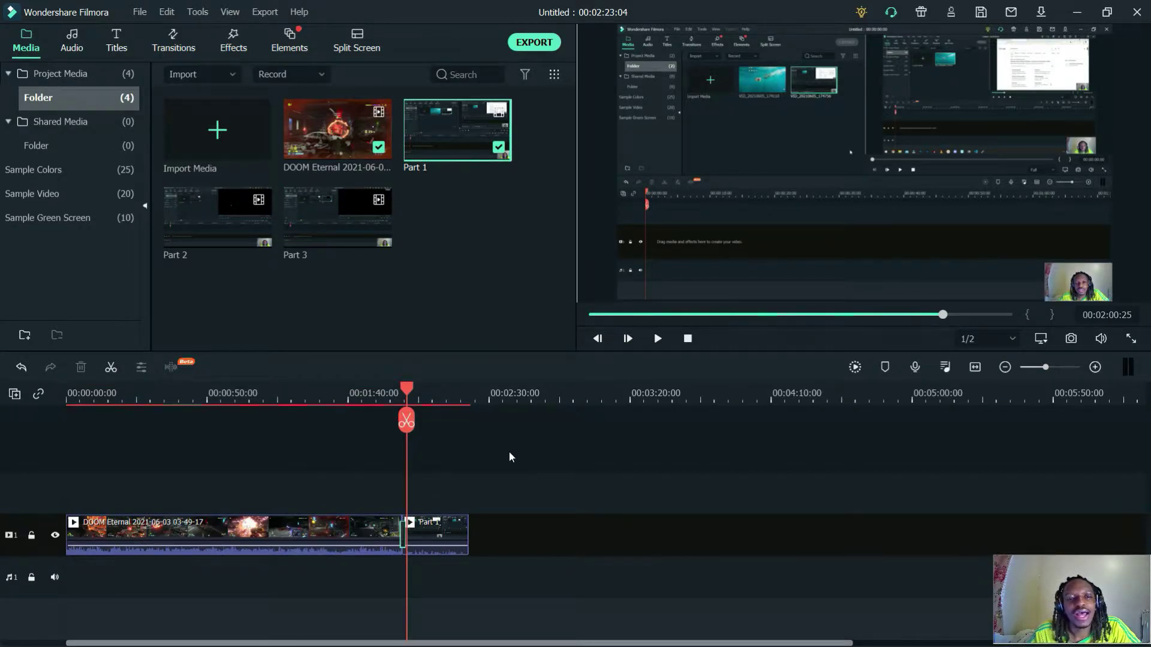
left_click_drag(510, 482, 361, 564)
key("Delete")
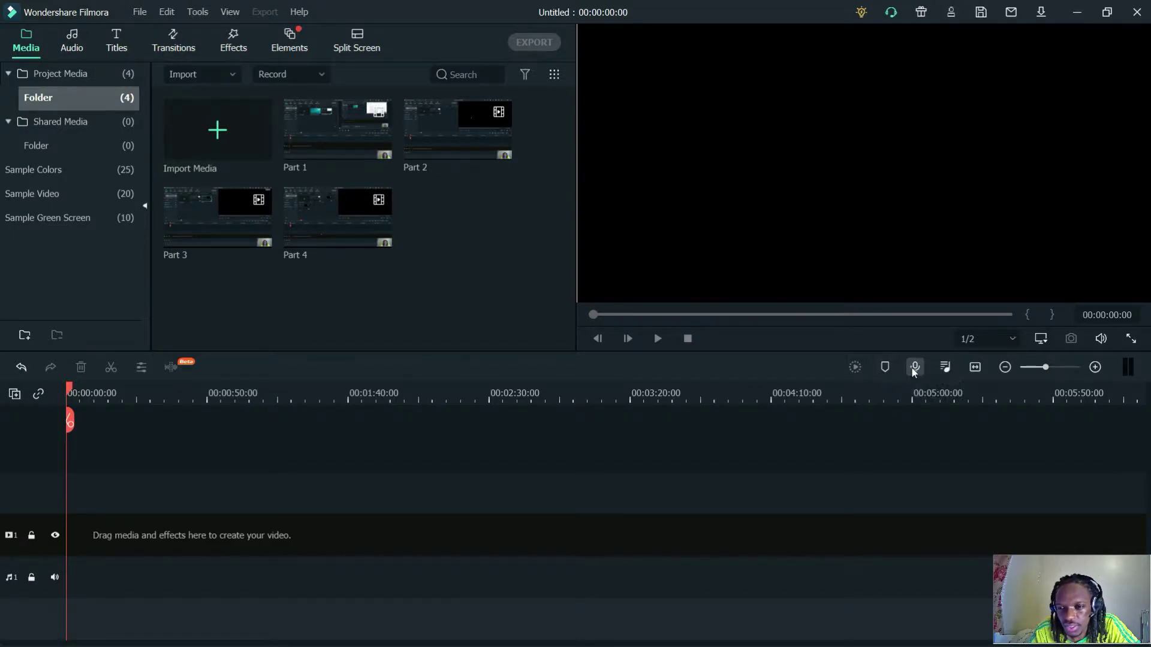
left_click(945, 369)
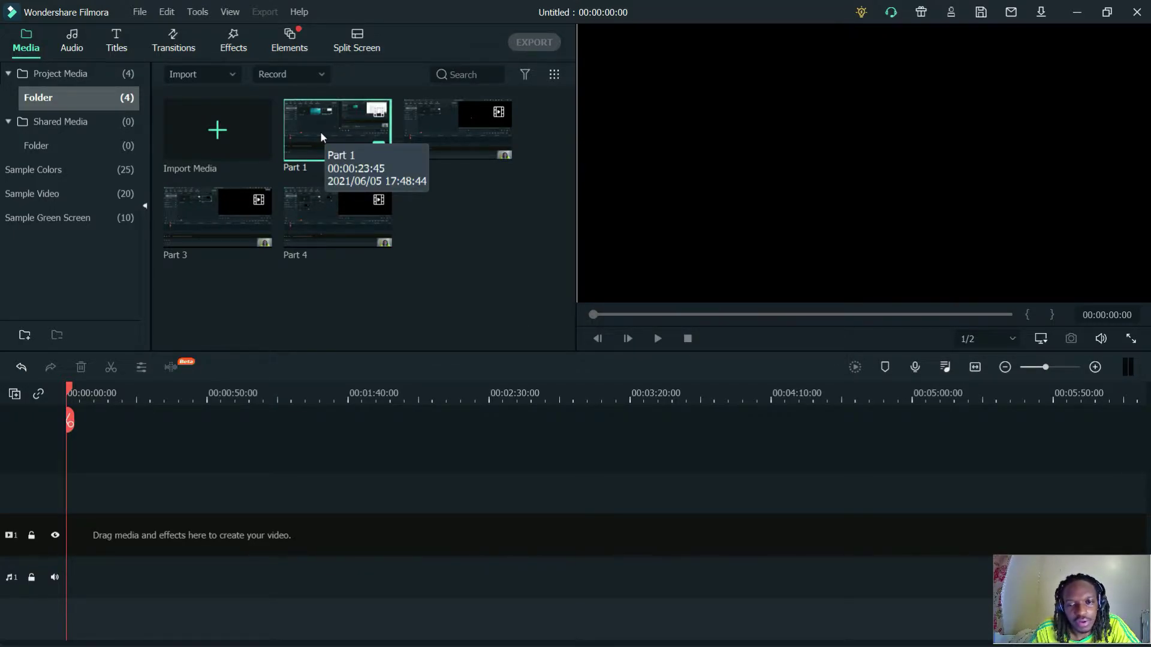
Increase the height of the timeline tracks with a larger Adjust Track Height option.
right_click(45, 548)
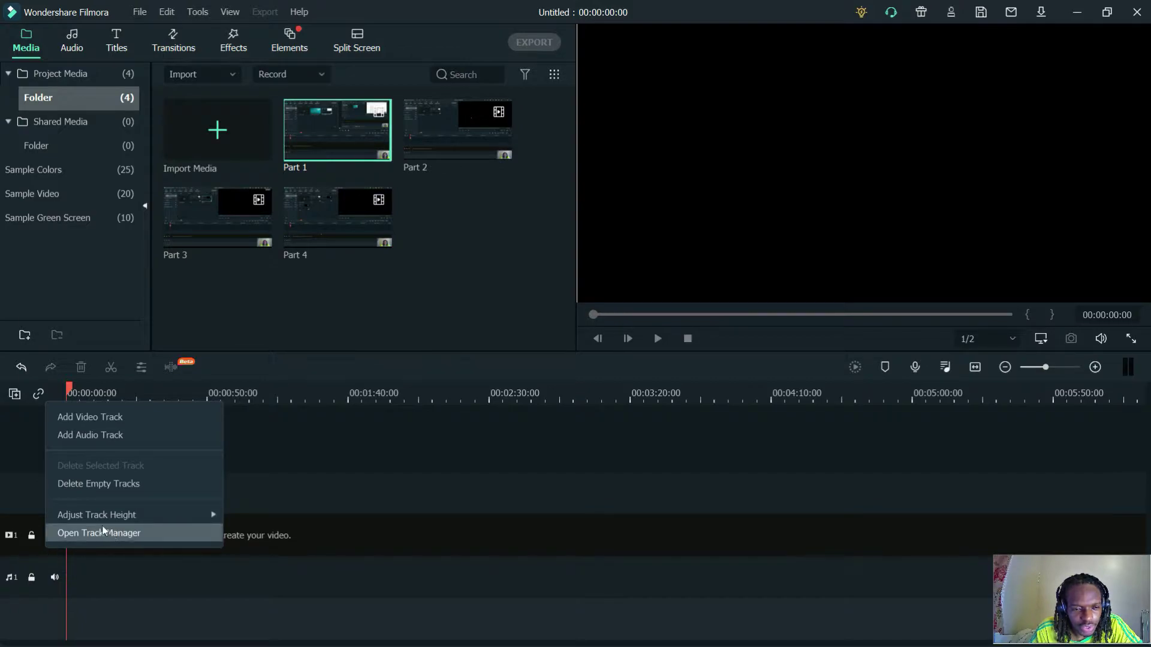
mouse_move(133, 519)
left_click(241, 539)
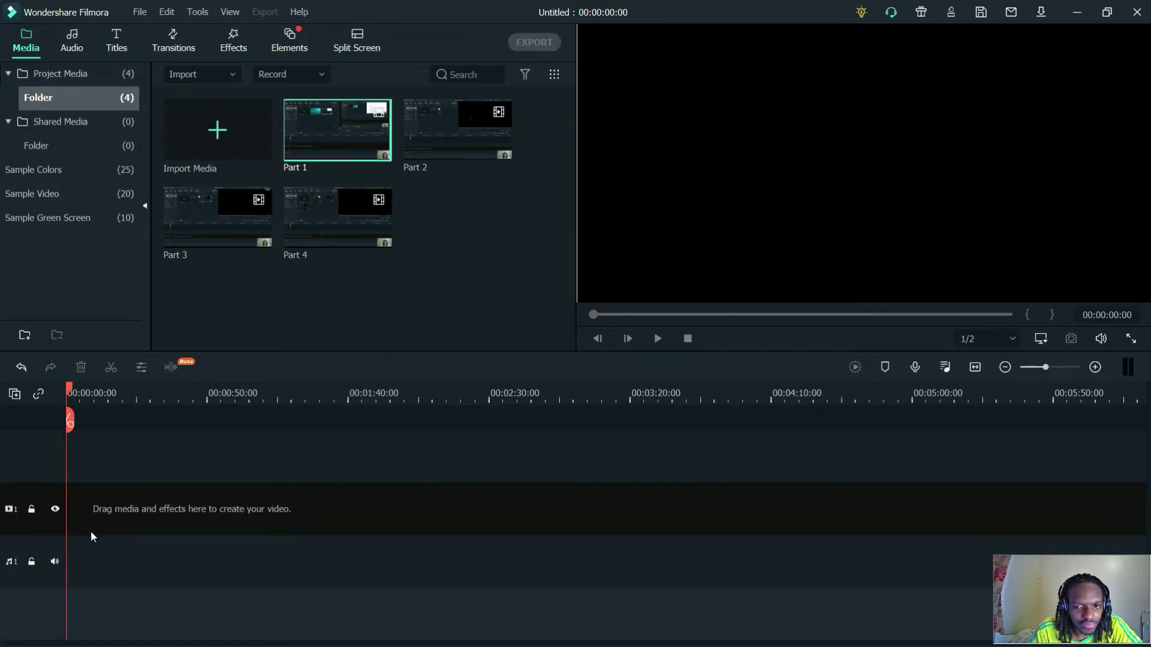
right_click(42, 527)
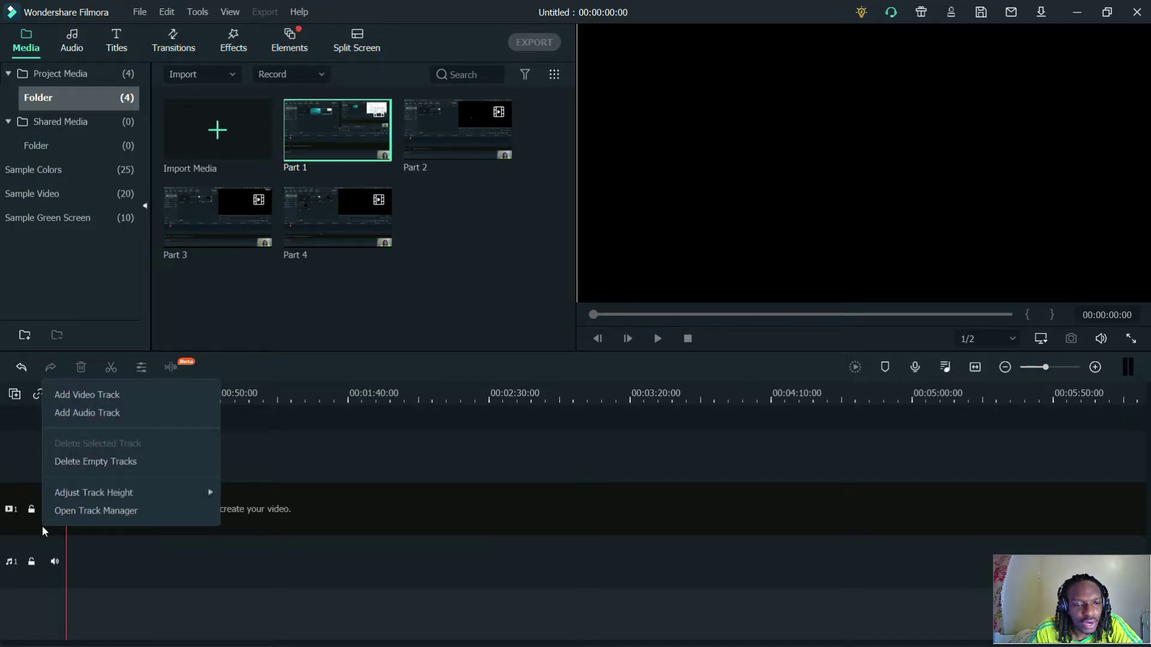
left_click(93, 565)
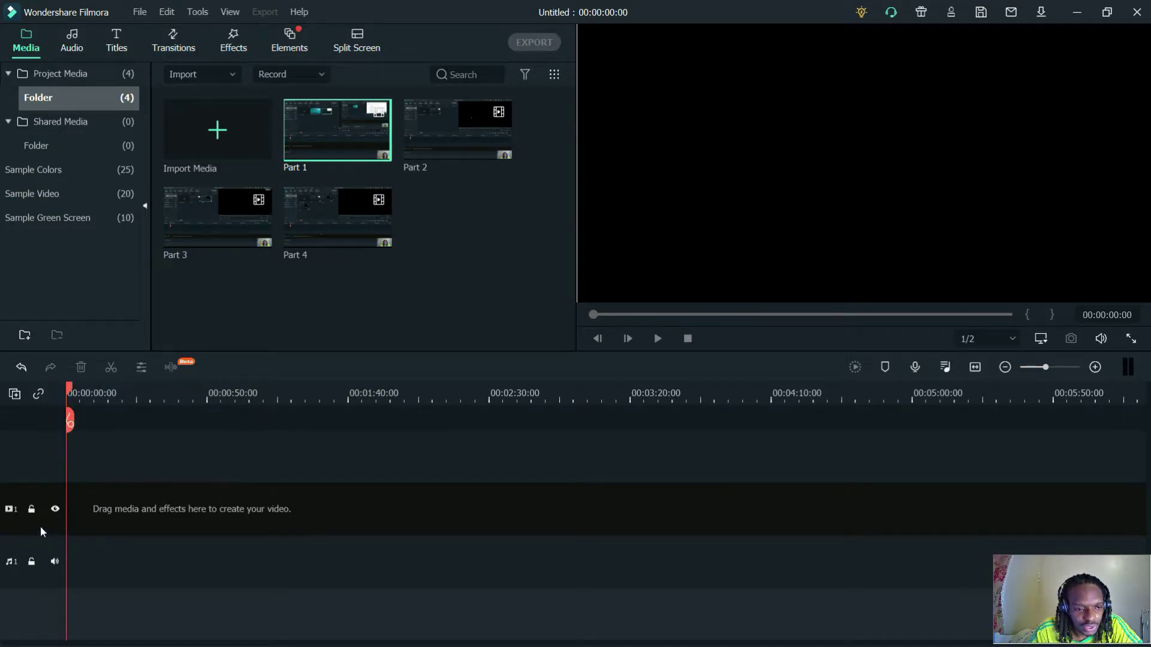
Reduce the timeline tracks to their original height and return the playhead to the start.
left_click_drag(69, 420, 130, 420)
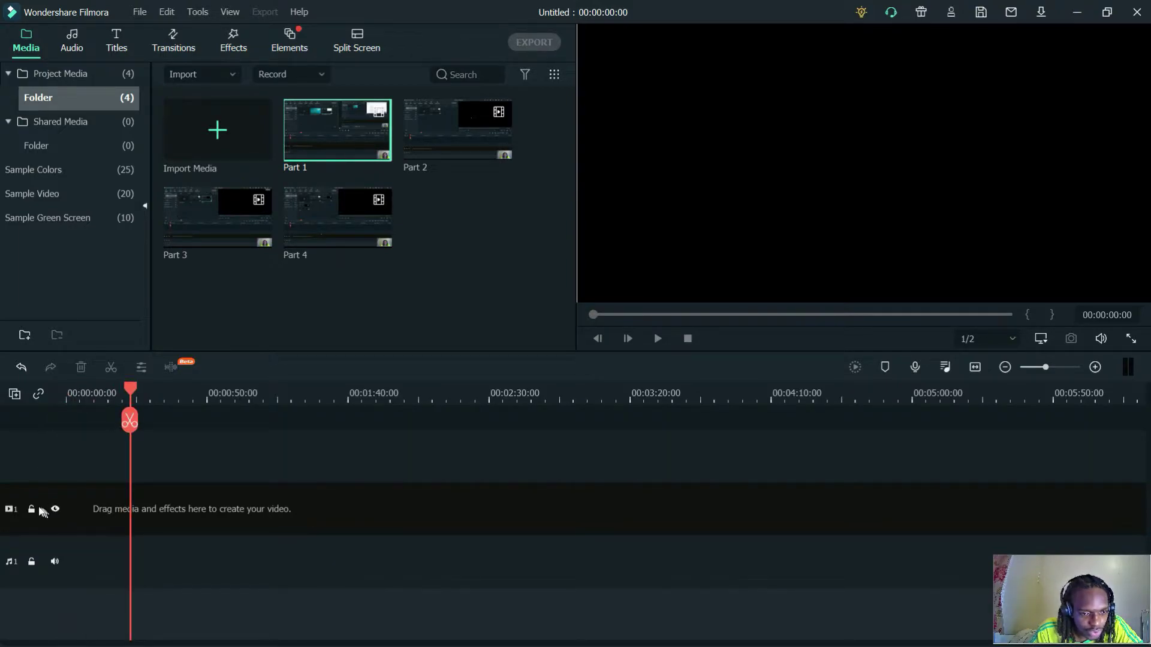
right_click(21, 524)
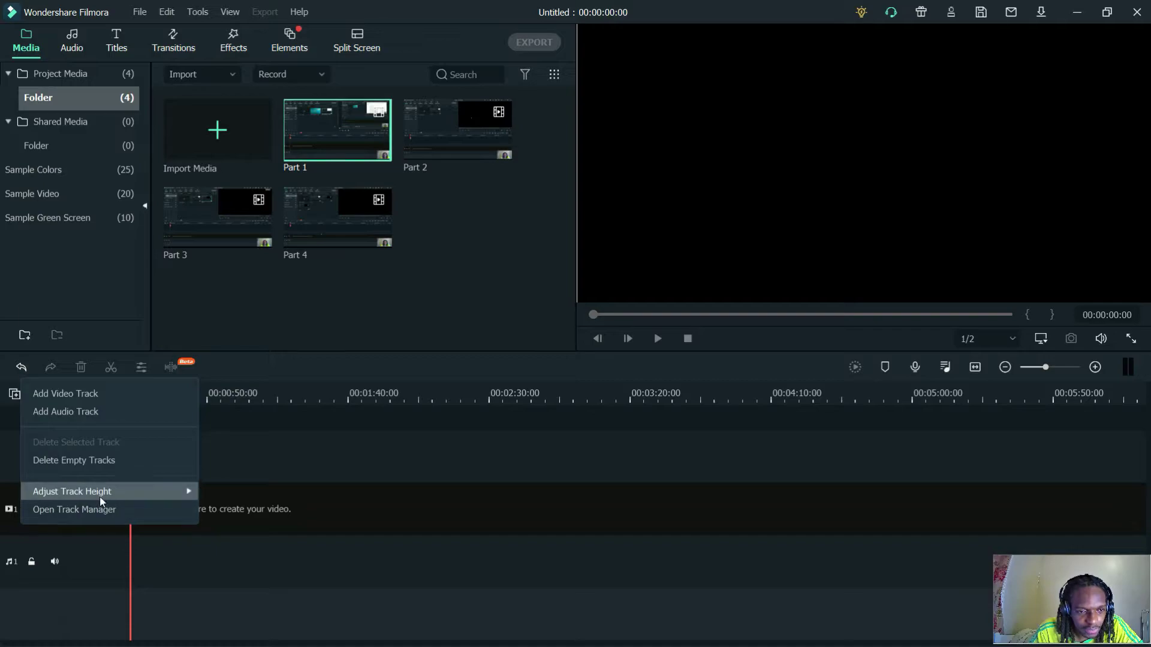
mouse_move(100, 495)
left_click(249, 495)
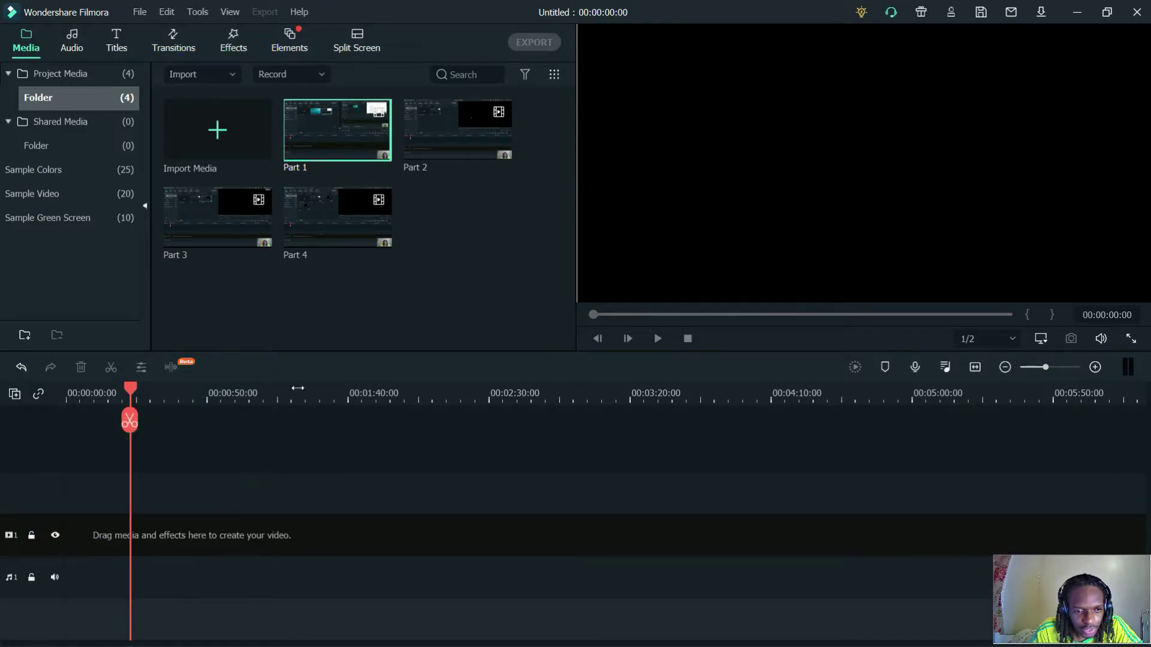
left_click_drag(130, 419, 2, 413)
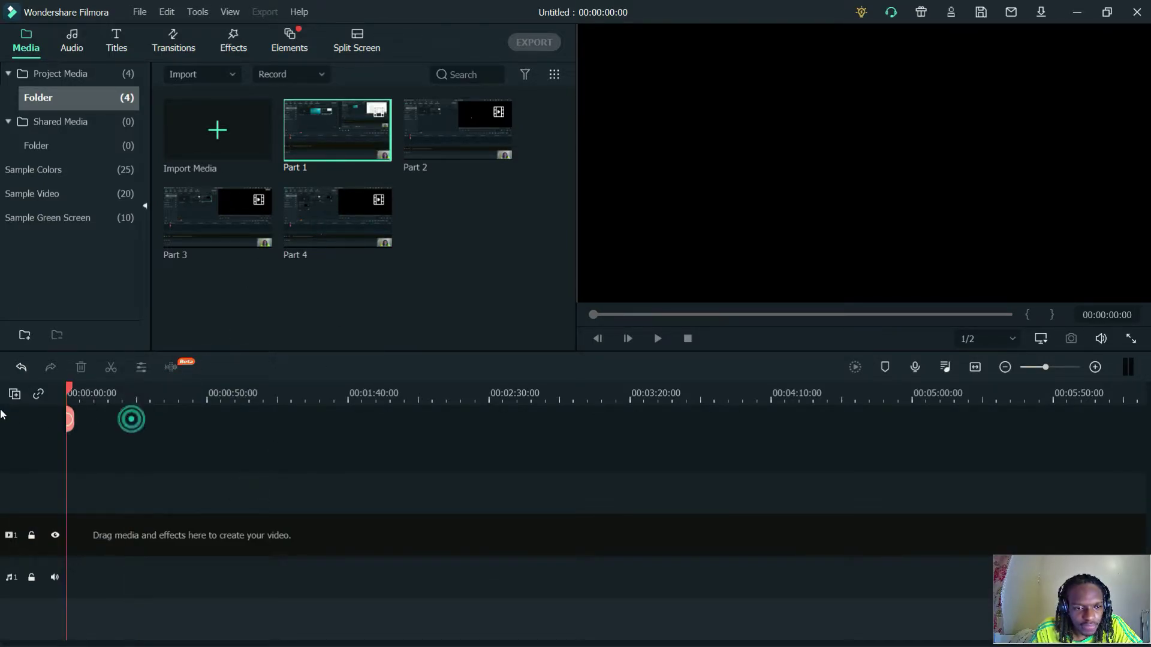
Place Part 1 at the start of the video track, keeping the project settings of 1920 x 1080 30fps.
left_click_drag(354, 153, 52, 542)
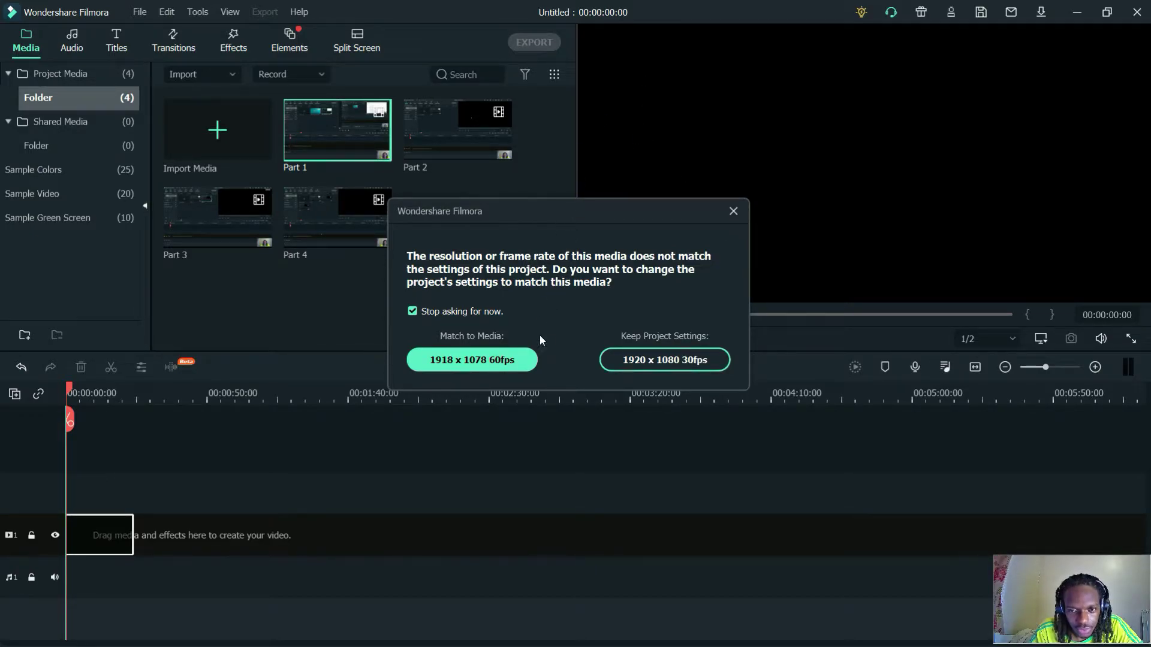
left_click(654, 362)
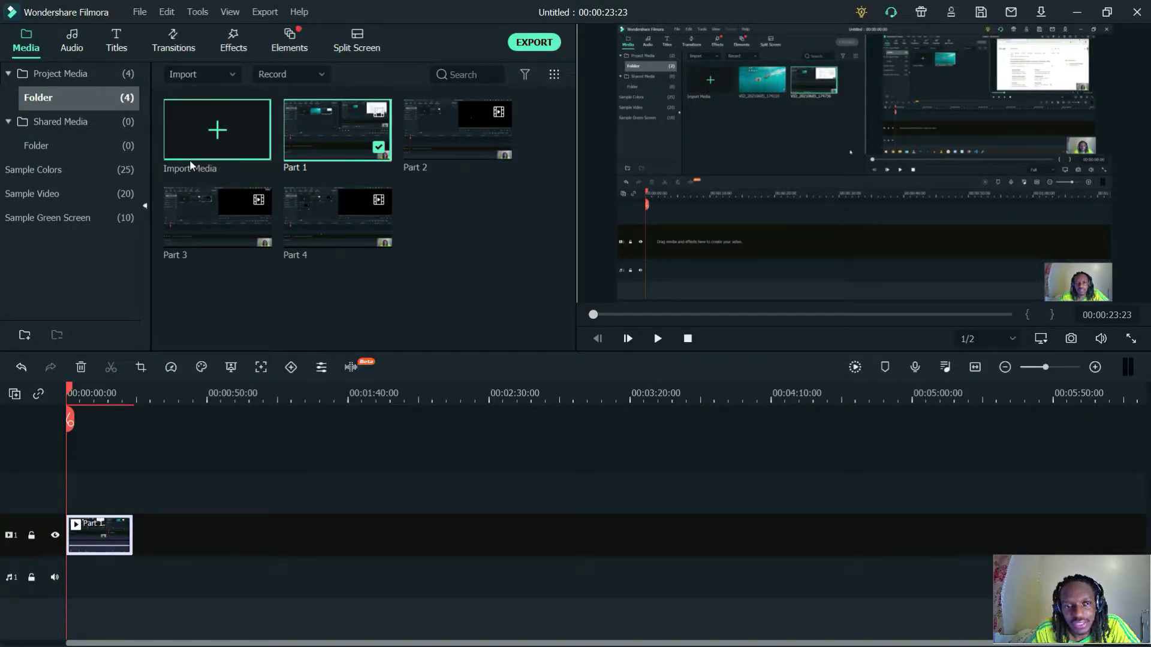
Set the project frame rate to 60 fps, keeping the 16:9 (Widescreen) aspect ratio and 1920 x 1080 (Full HD) resolution.
left_click(140, 13)
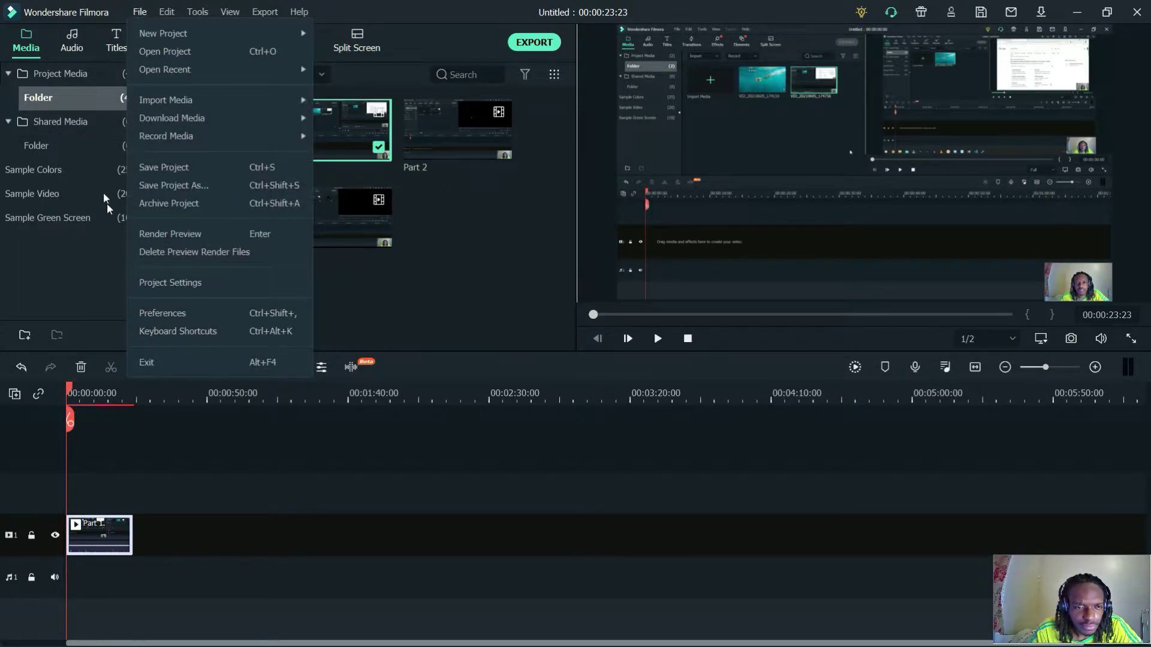
left_click(204, 282)
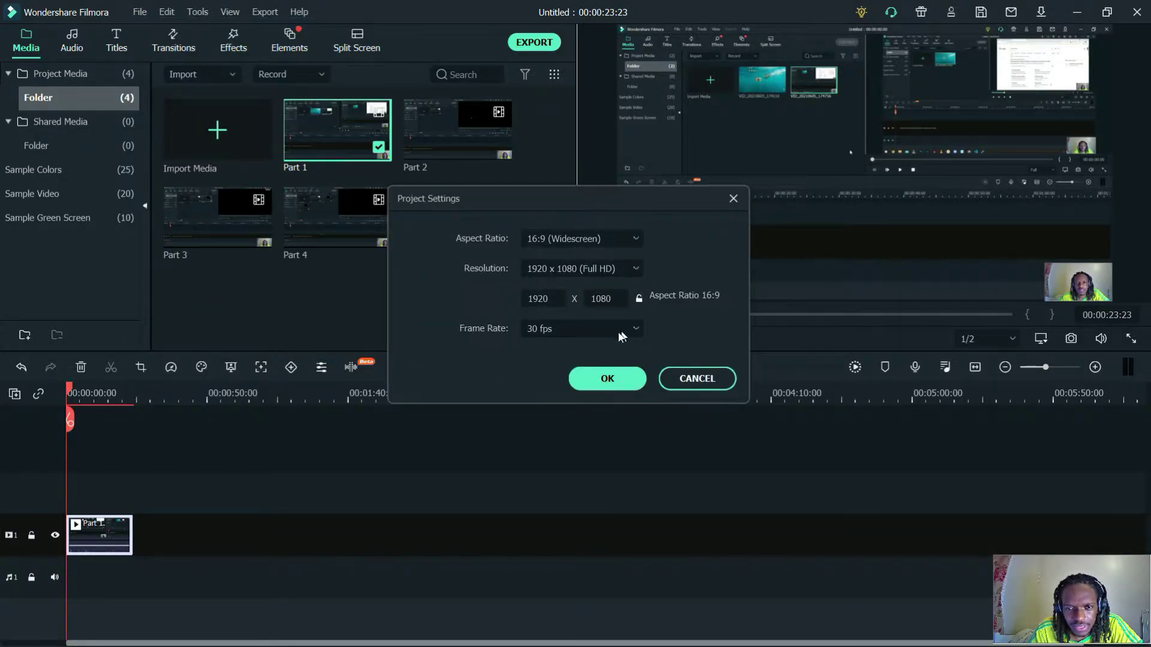
left_click(598, 236)
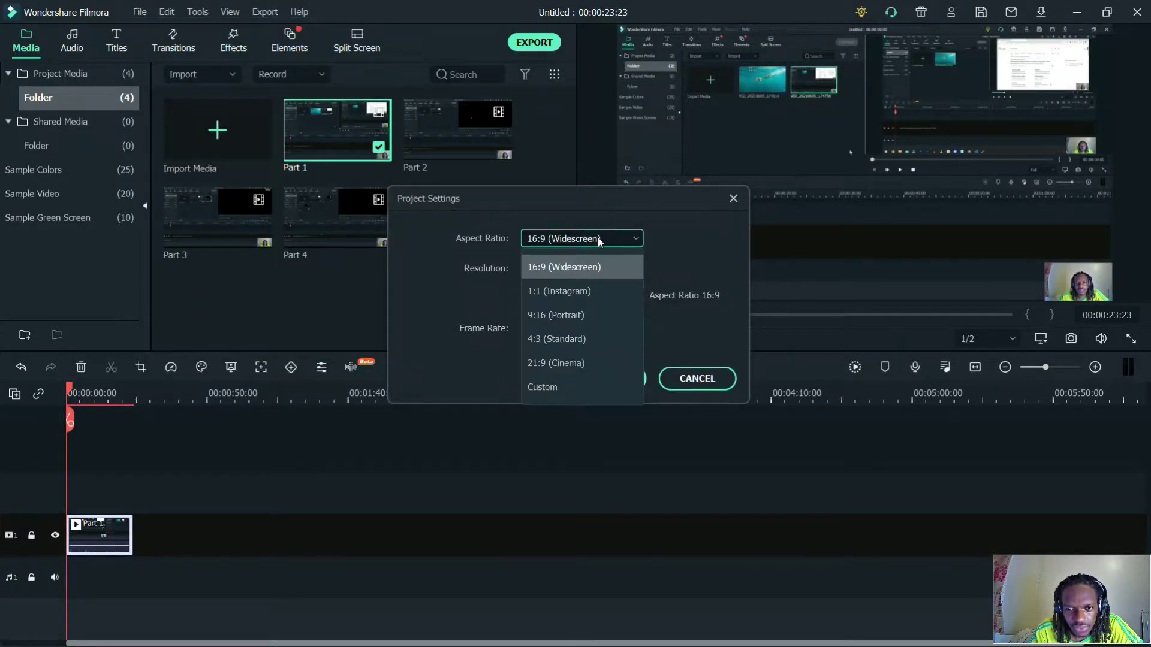
left_click(599, 238)
left_click(595, 268)
left_click(595, 270)
left_click(595, 268)
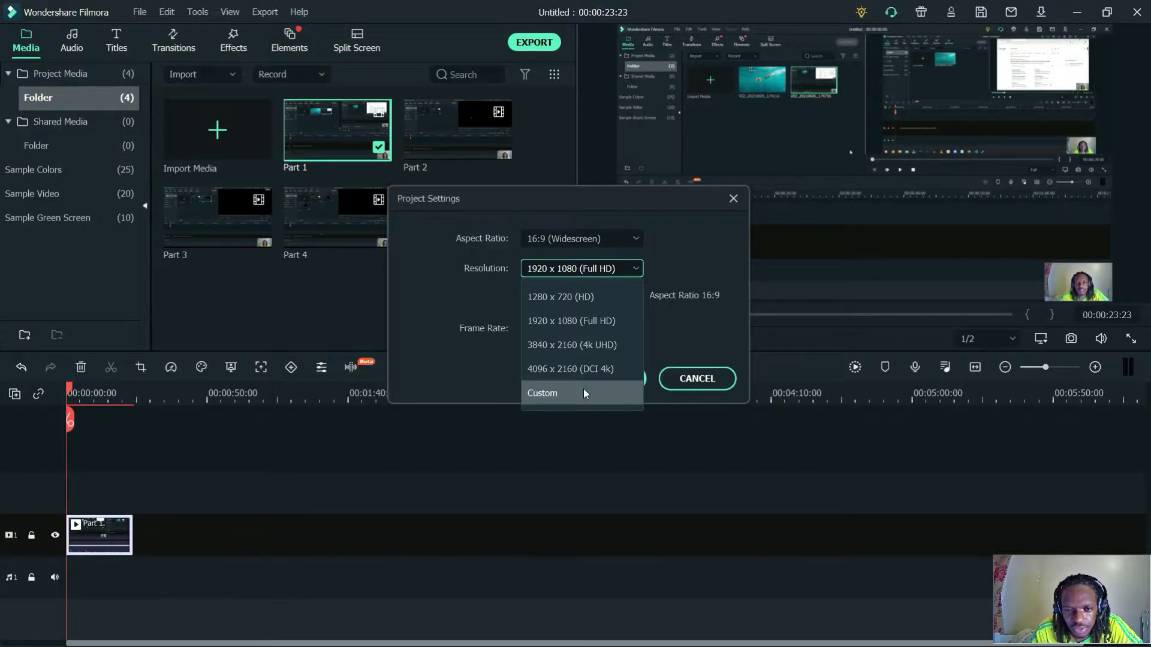
left_click(598, 268)
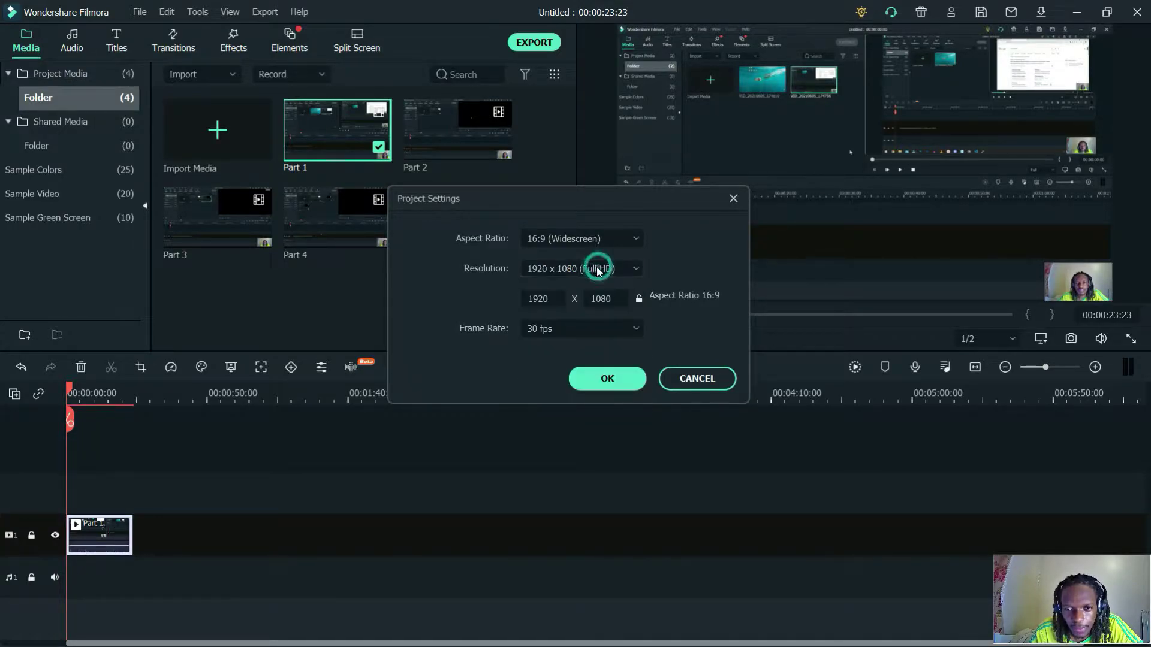
left_click(577, 326)
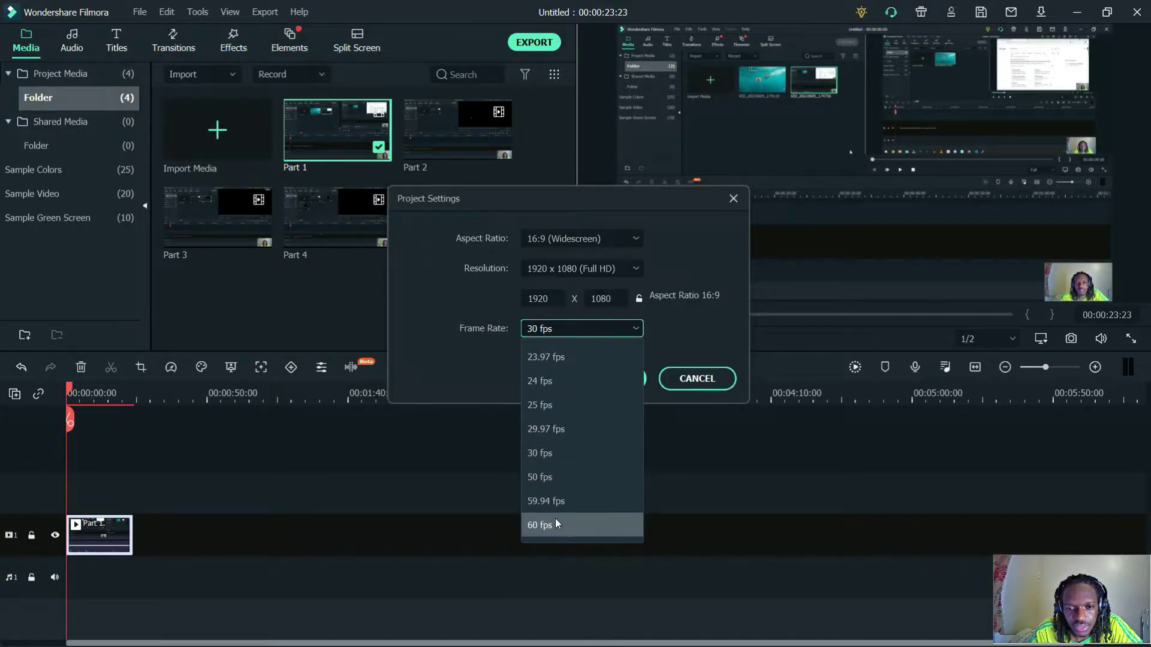
left_click(555, 521)
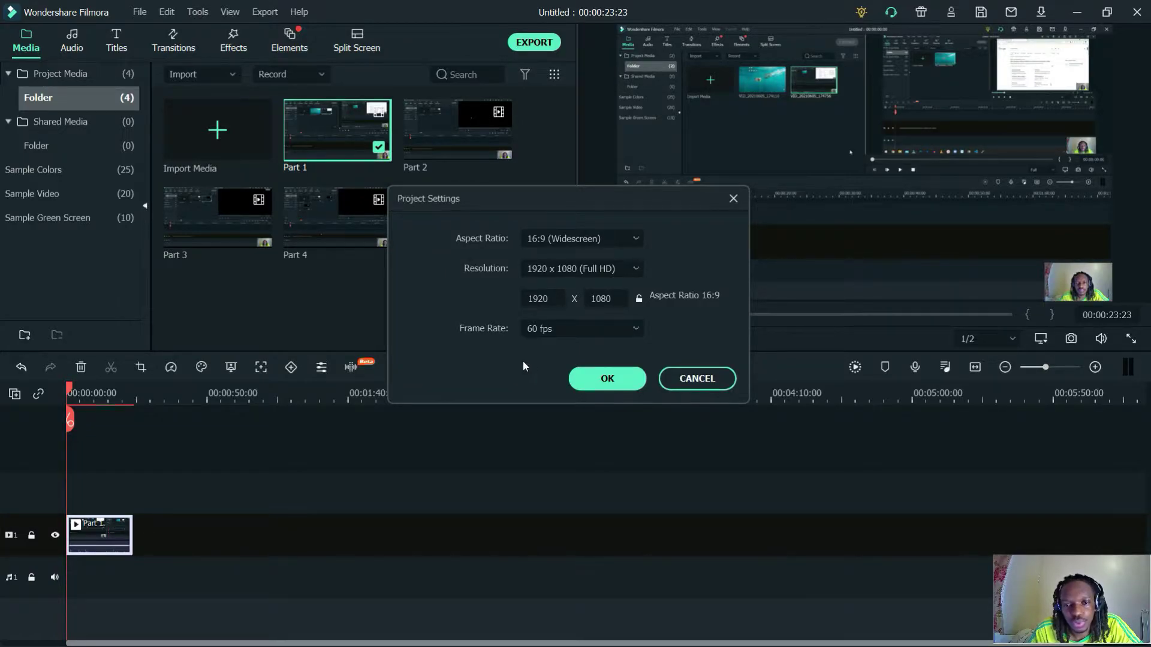
left_click(624, 383)
left_click(279, 545)
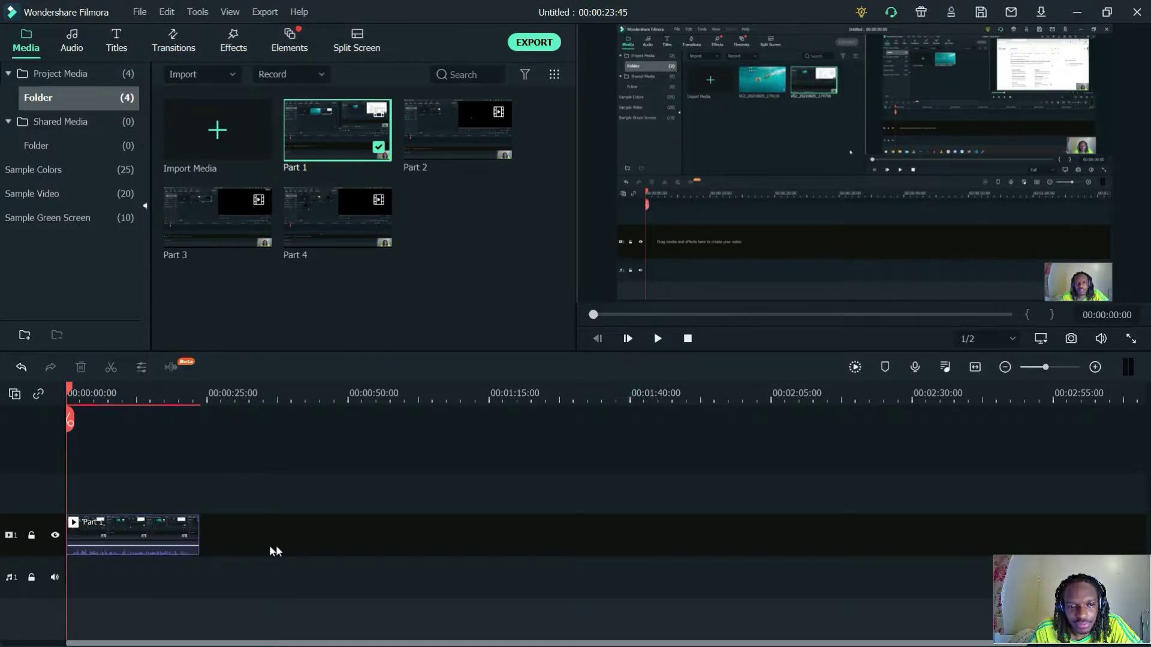
Play the Part 1 clip nearly to its end to review it, and return the playhead to the start.
left_click(157, 523)
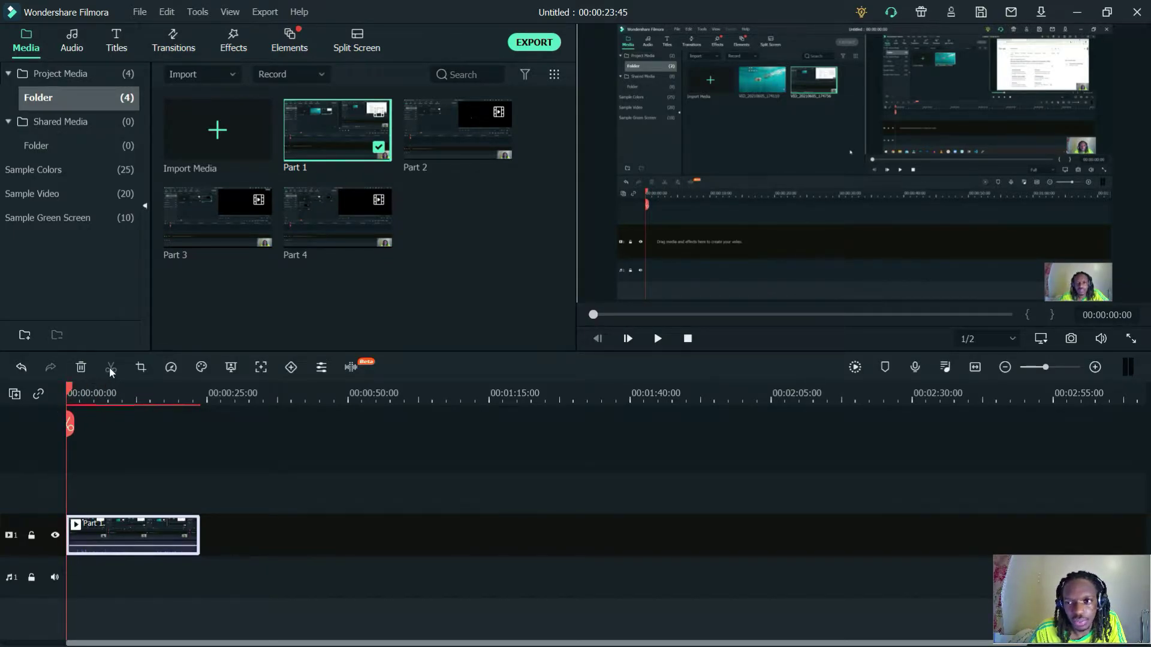
key("space")
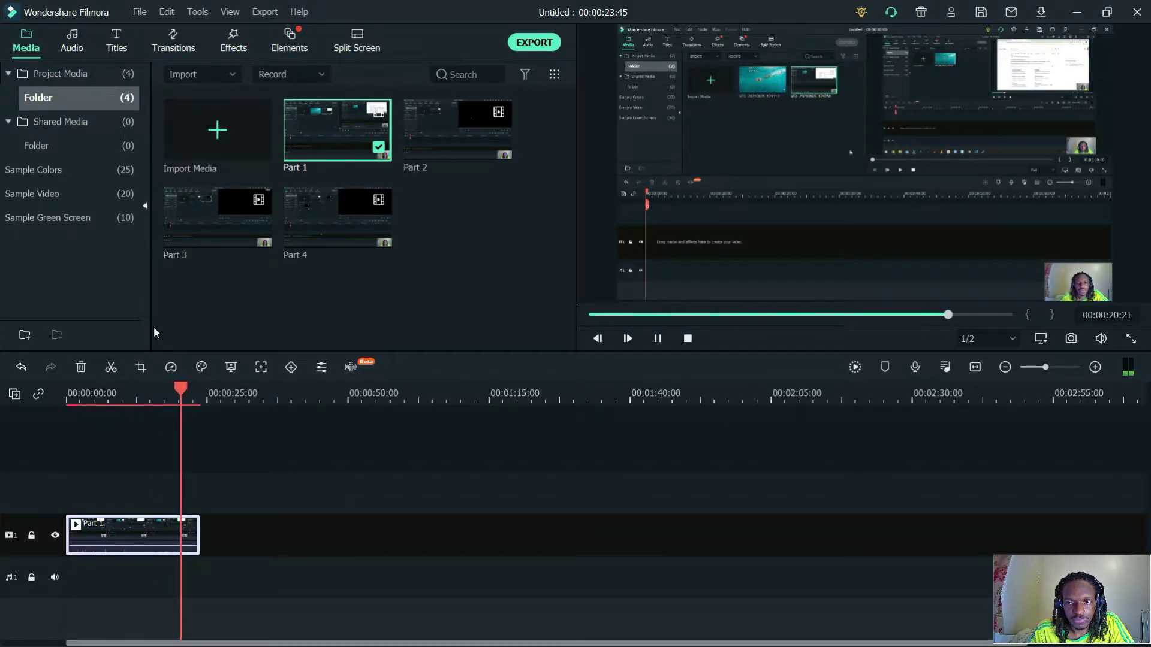
key("space")
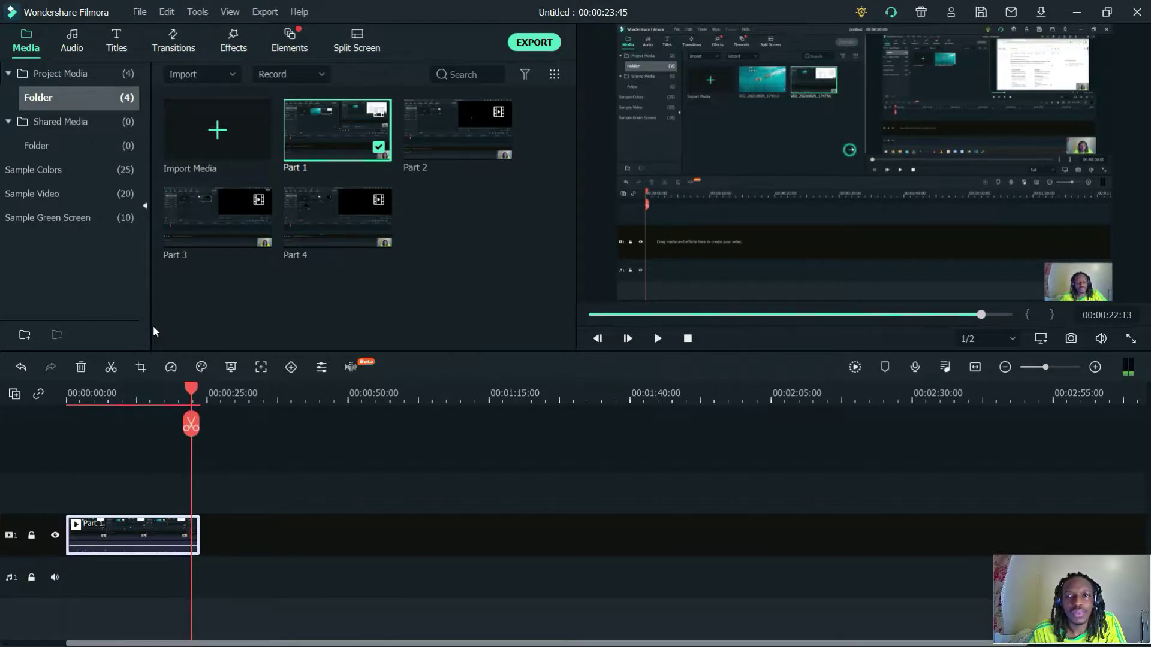
left_click(314, 454)
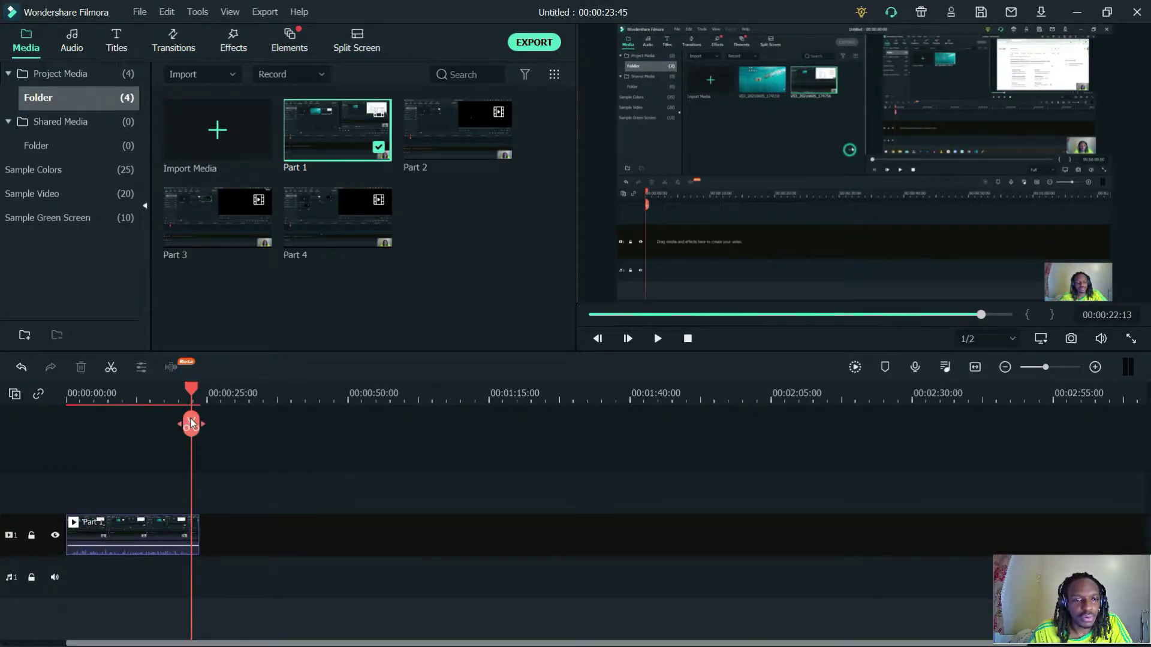
left_click_drag(191, 423, 15, 423)
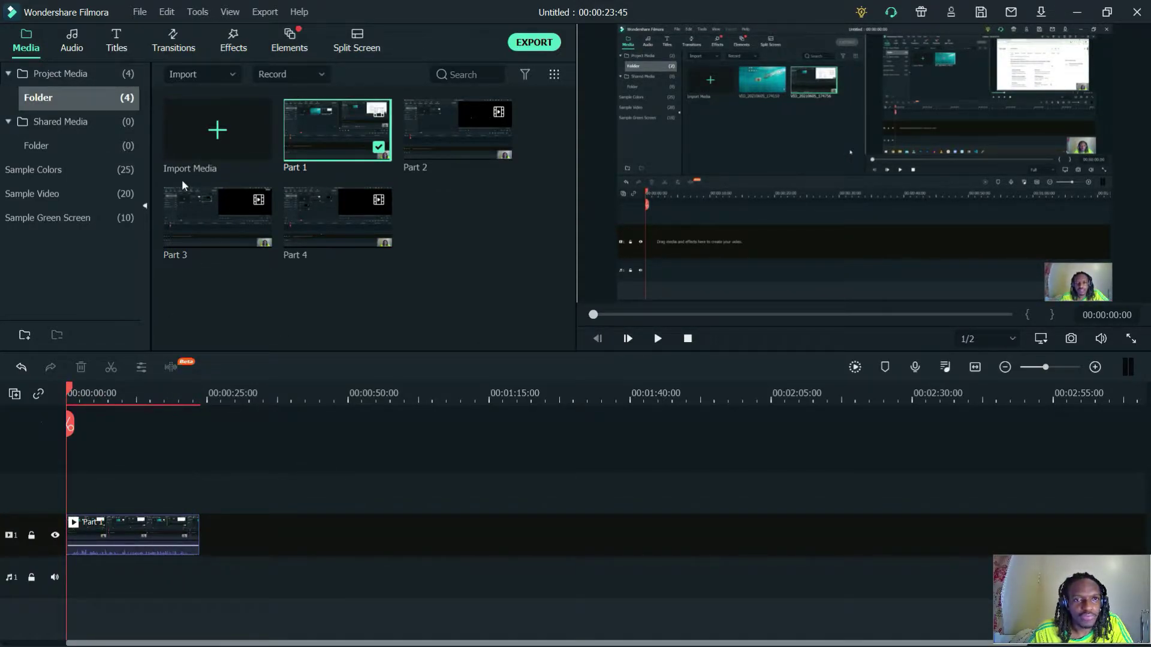
Look through the included transitions and add the Fade transition to the beginning of the Part 1 clip.
left_click(174, 48)
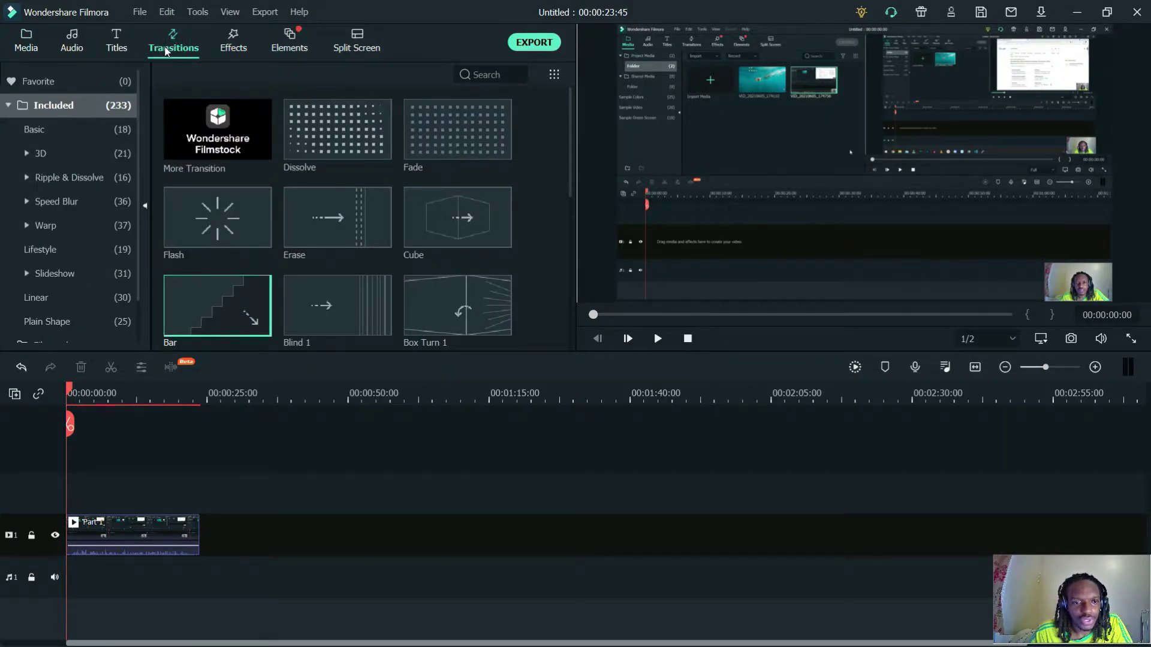
left_click(421, 150)
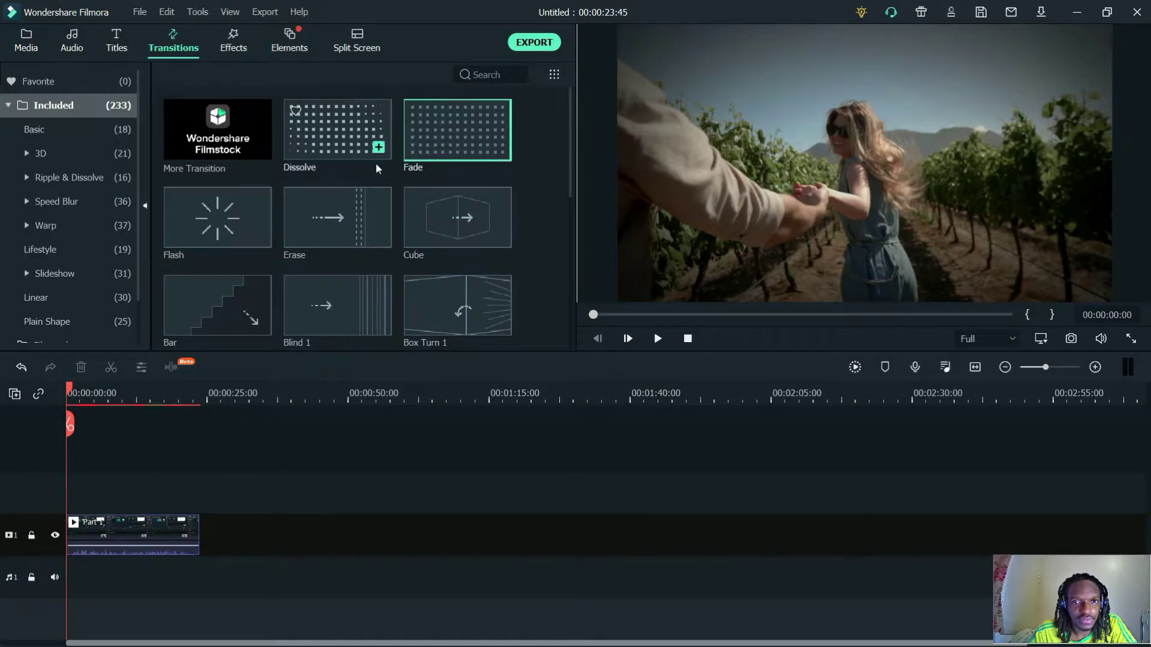
scroll(375, 162, "down", 10)
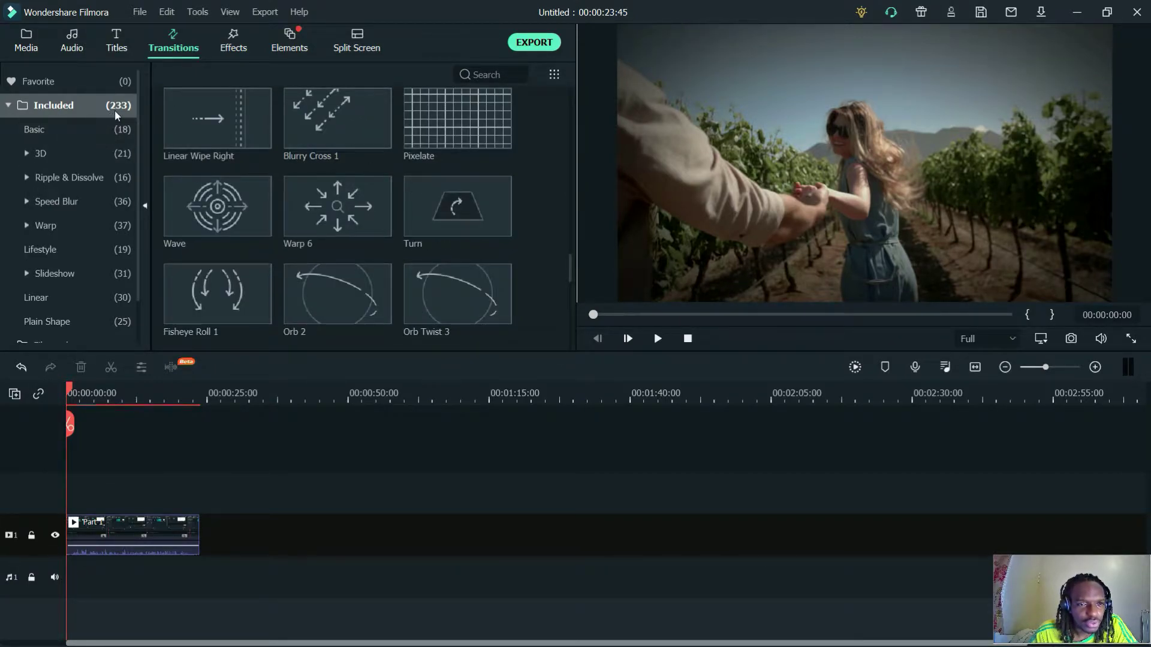
scroll(257, 200, "down", 5)
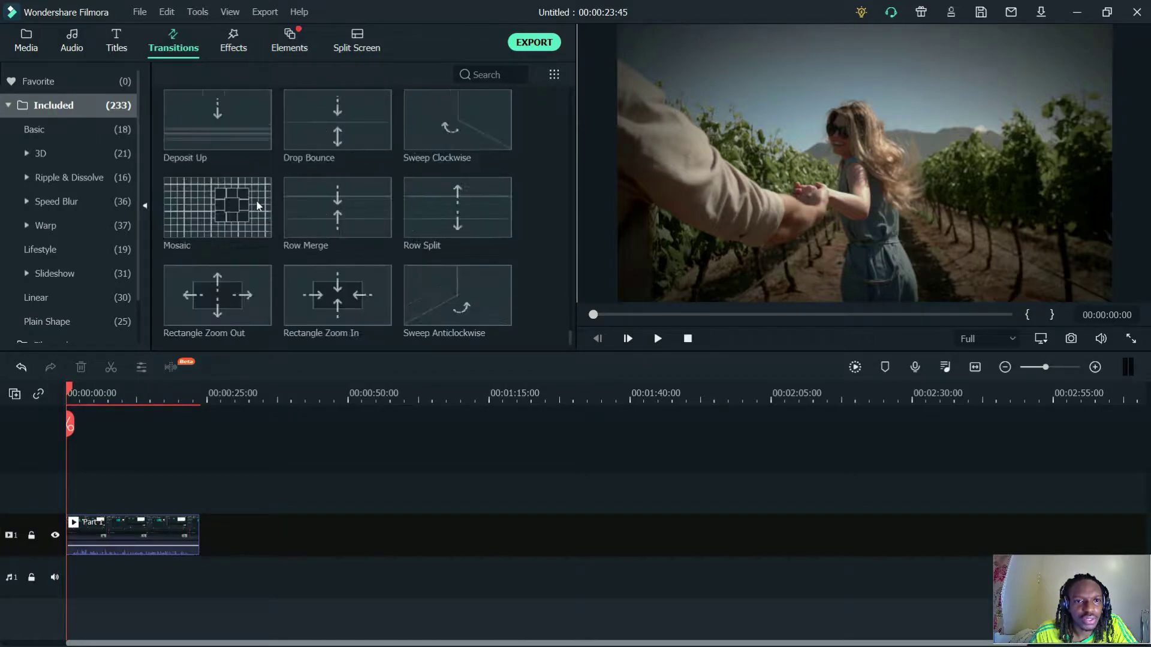
scroll(256, 199, "up", 3)
scroll(254, 183, "up", 12)
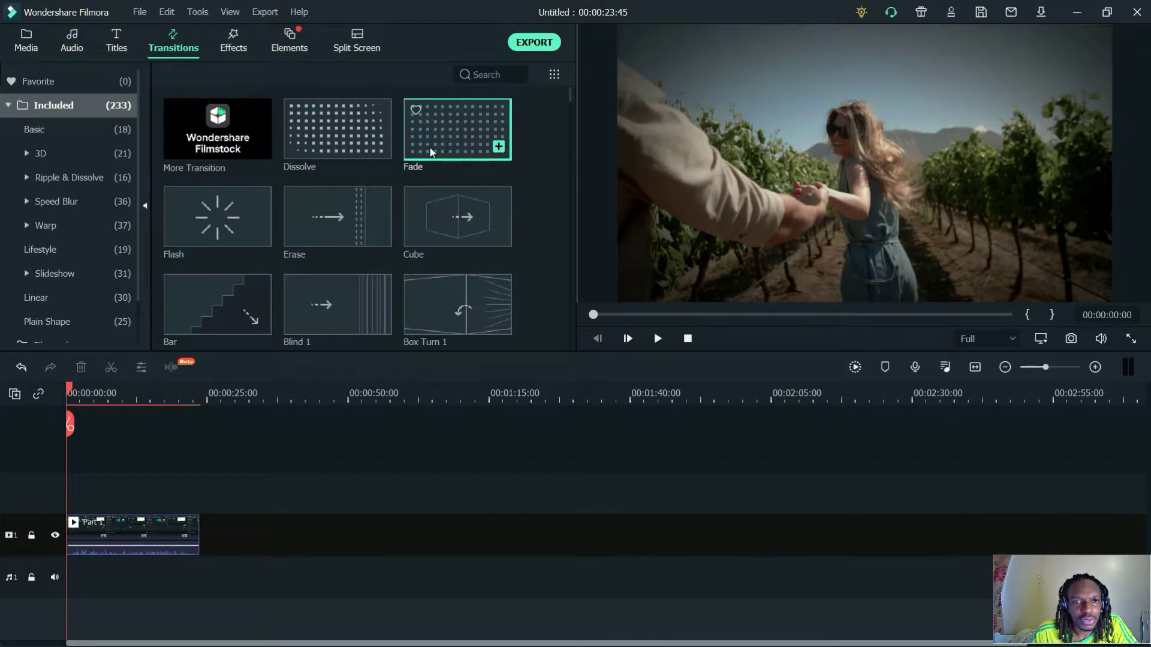
mouse_move(430, 142)
left_mouse_down()
mouse_move(162, 500)
mouse_move(91, 551)
mouse_move(70, 541)
left_mouse_up()
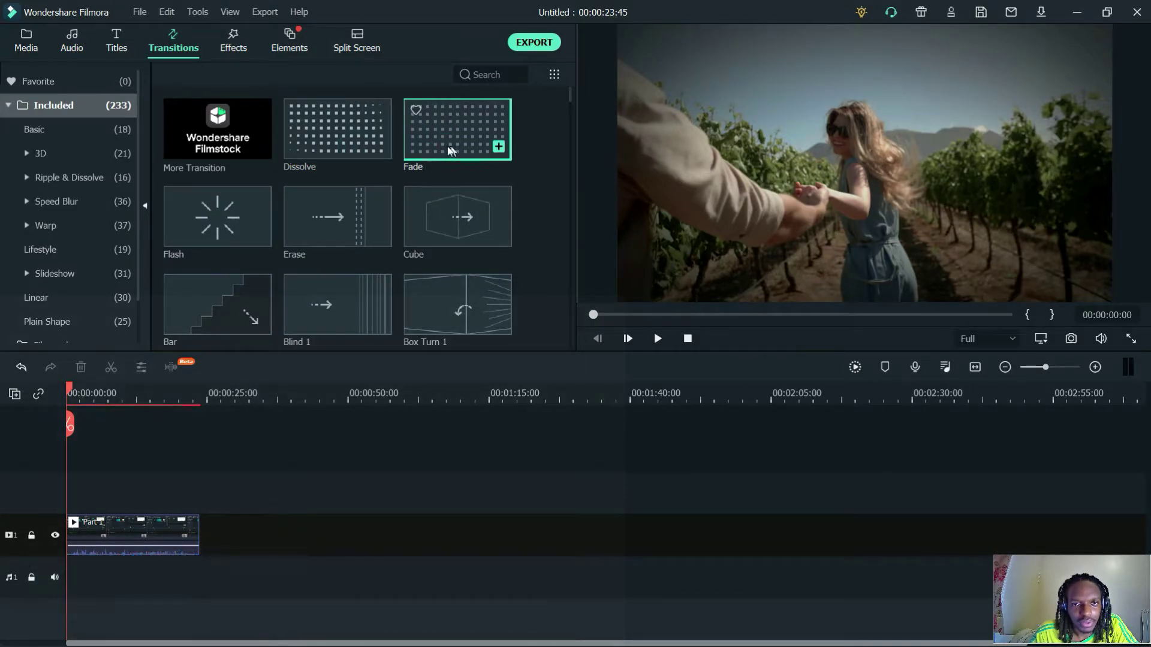
left_click_drag(430, 145, 72, 538)
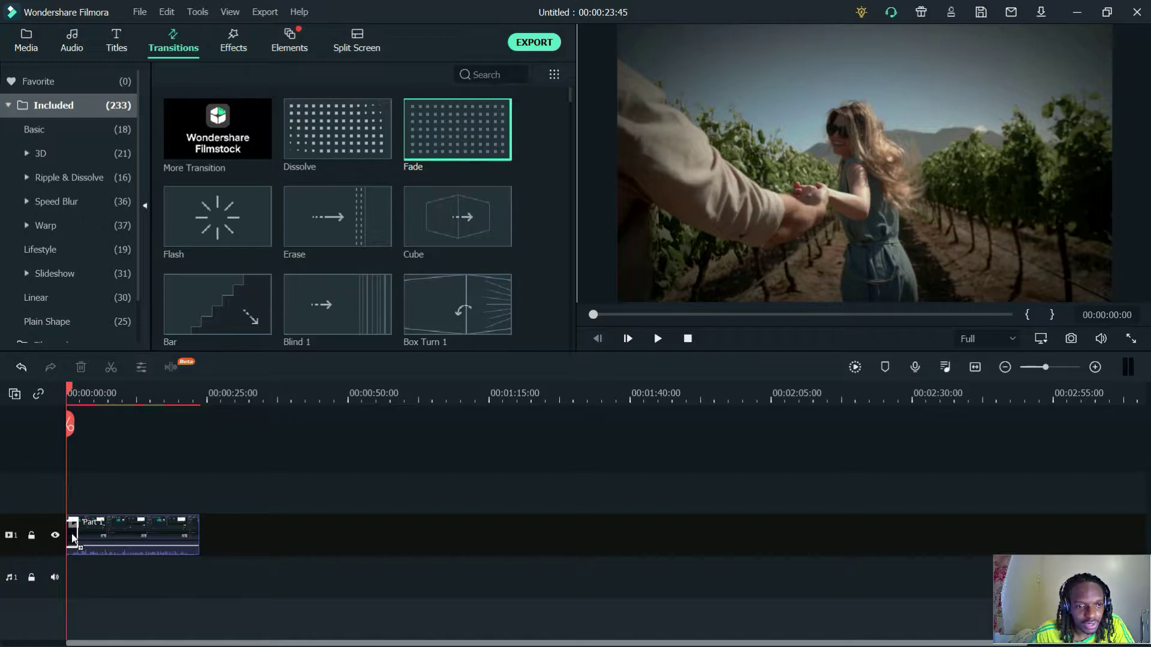
left_click_drag(72, 538, 72, 538)
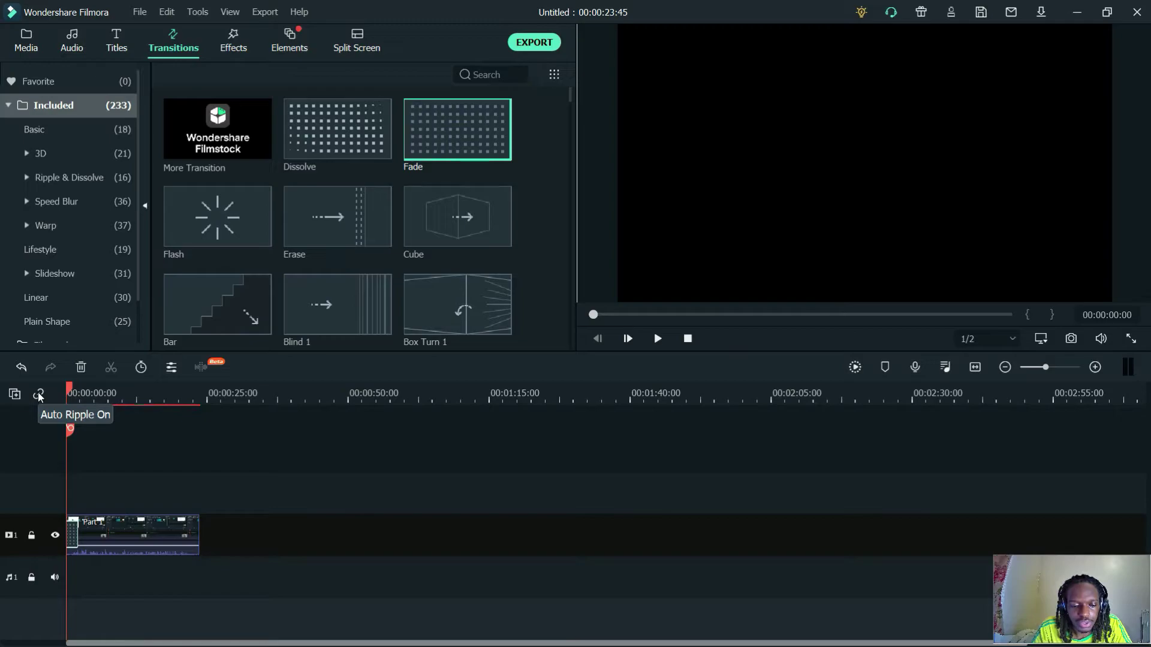
Play the opening seconds of the Part 1 clip to check the Fade transition.
key("ctrl+equal")
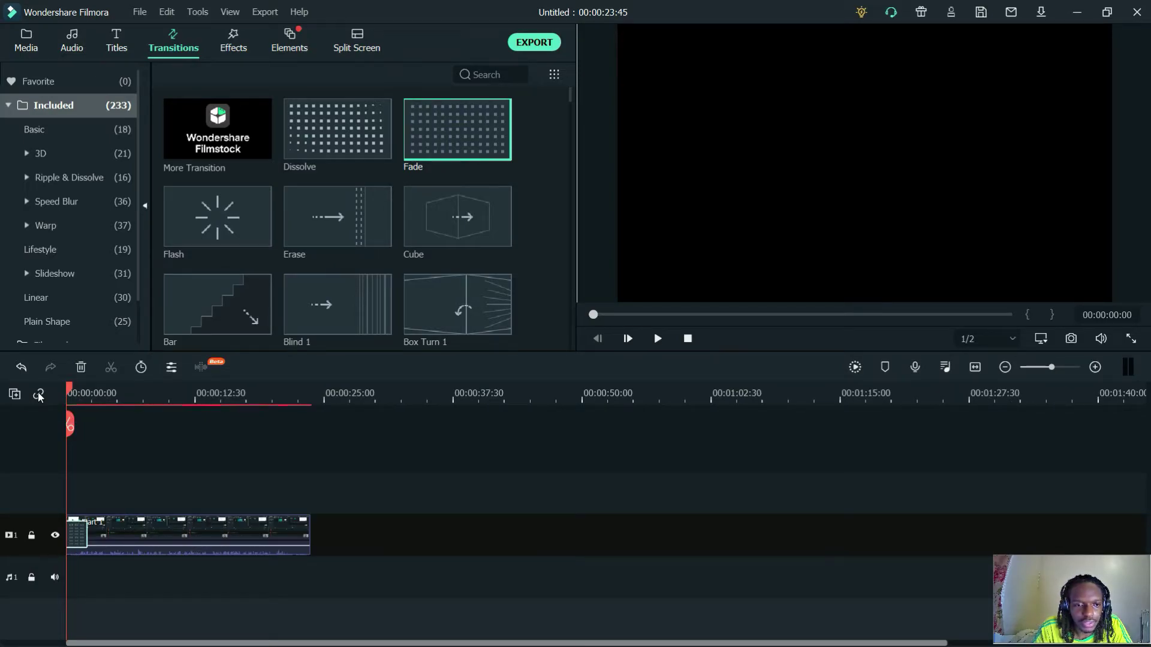
key("ctrl+equal")
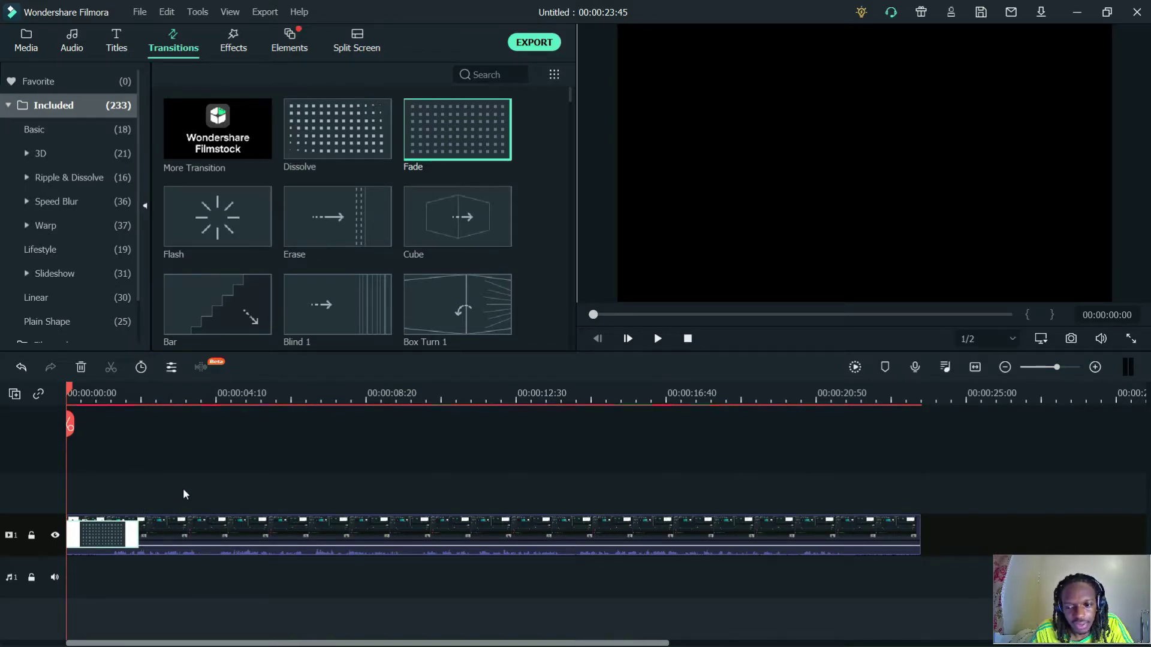
key("space")
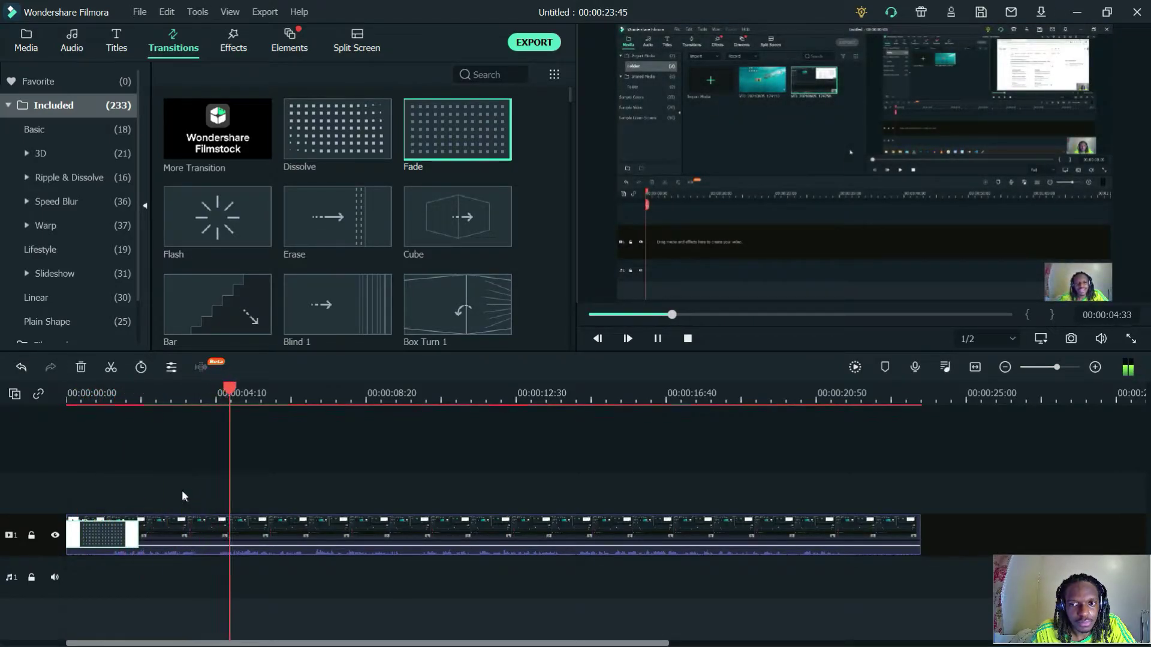
key("space")
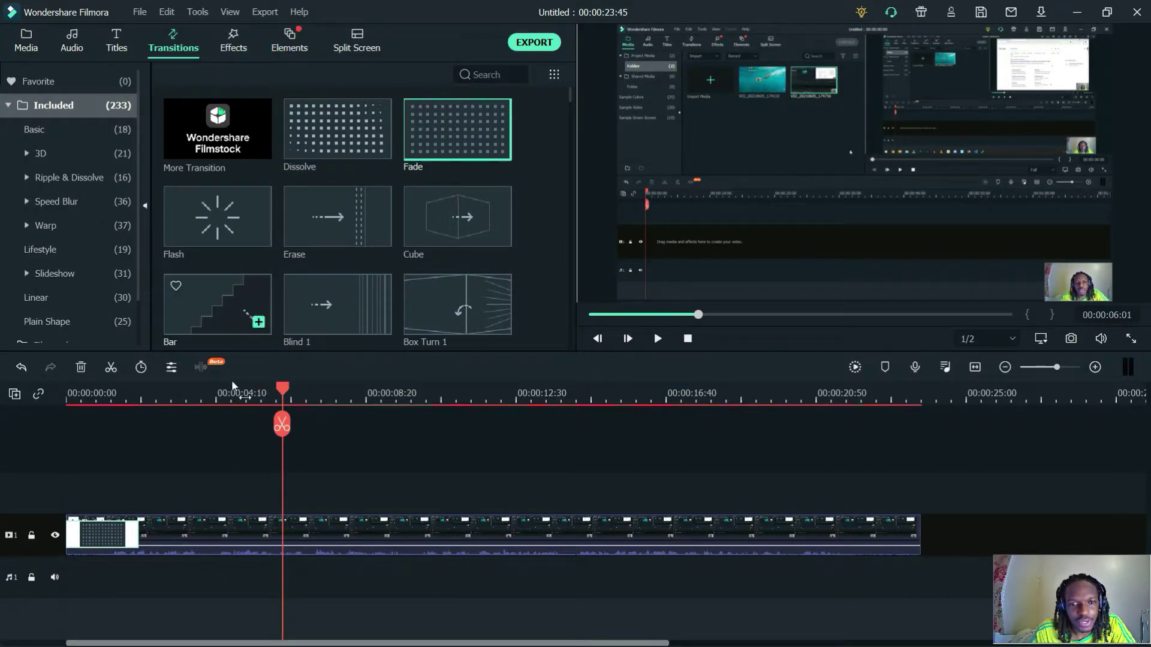
Open the Part 1 clip's audio settings, review the options and play a short stretch to check the sound level.
double_click(307, 523)
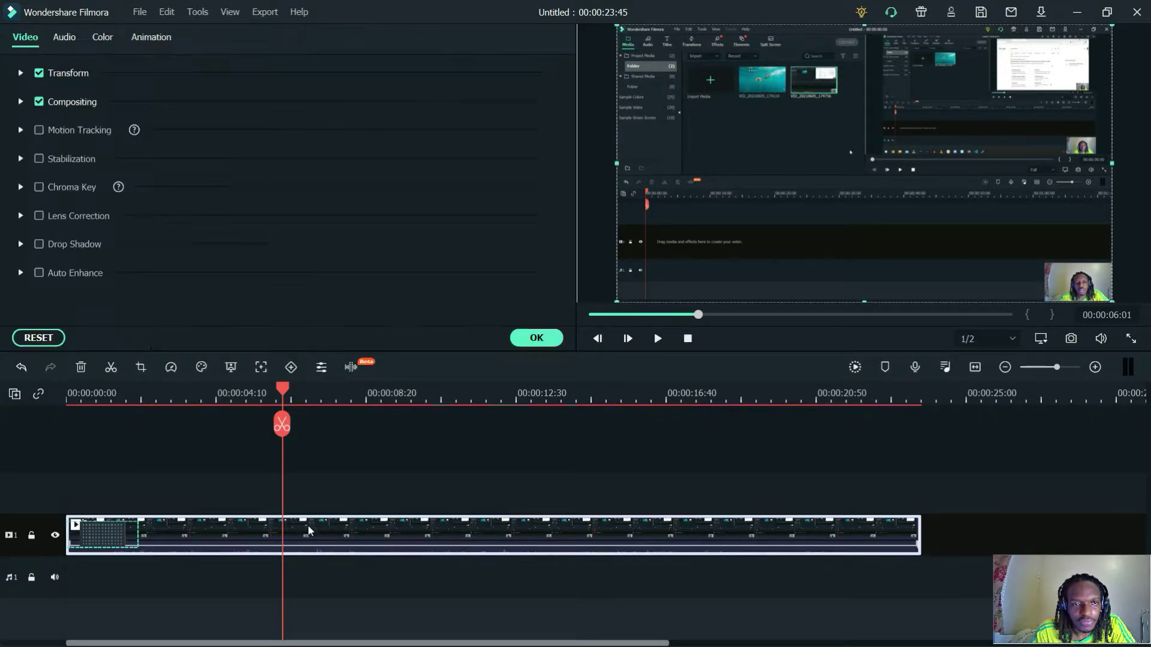
left_click(65, 37)
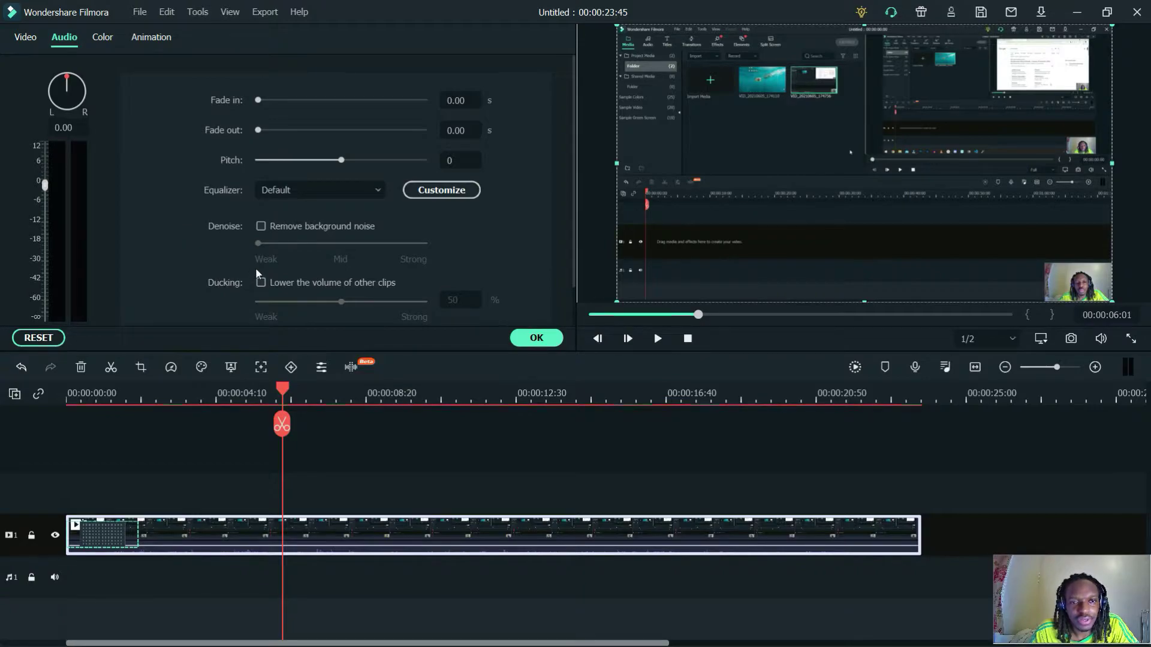
scroll(132, 264, "down", 1)
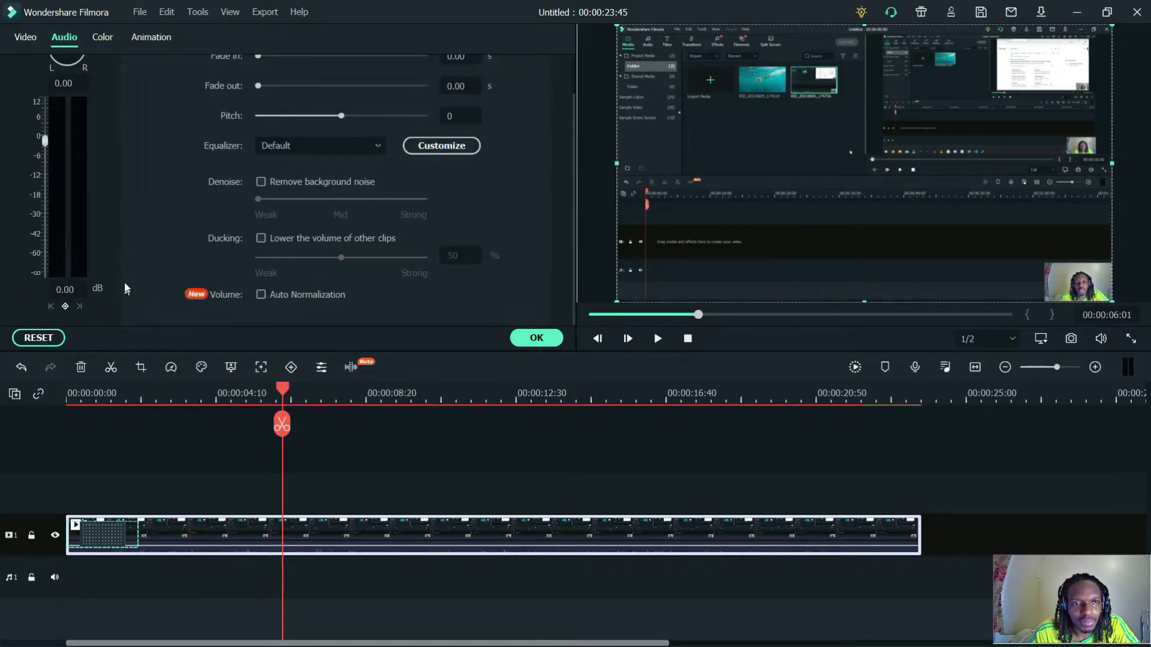
scroll(123, 254, "up", 1)
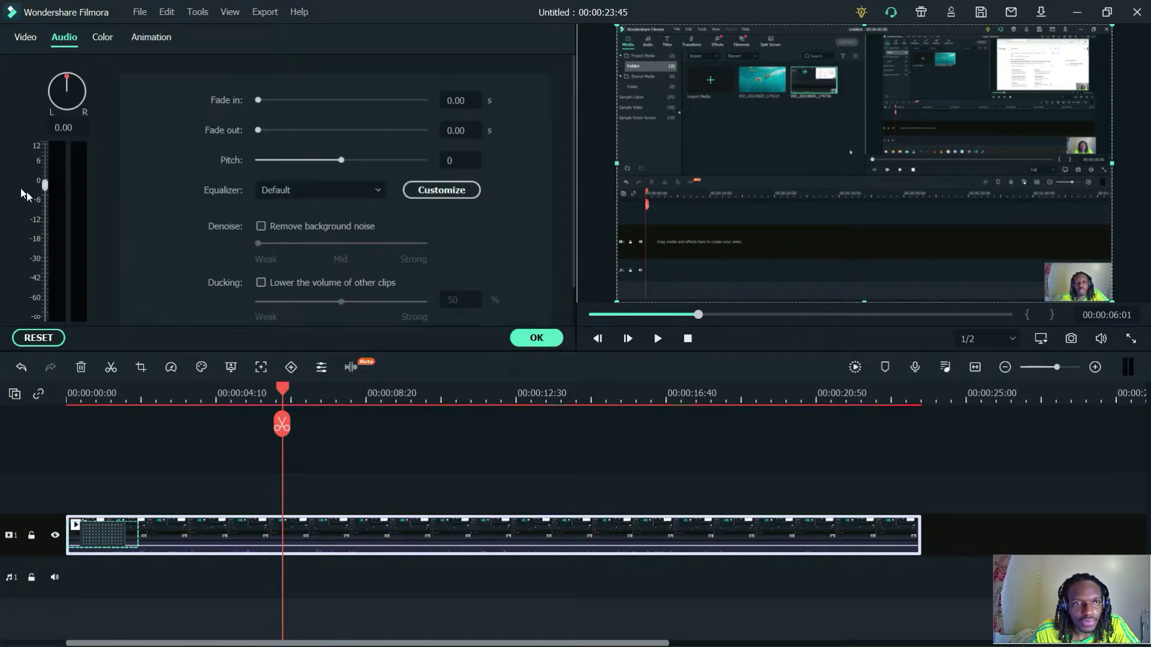
scroll(40, 202, "down", 1)
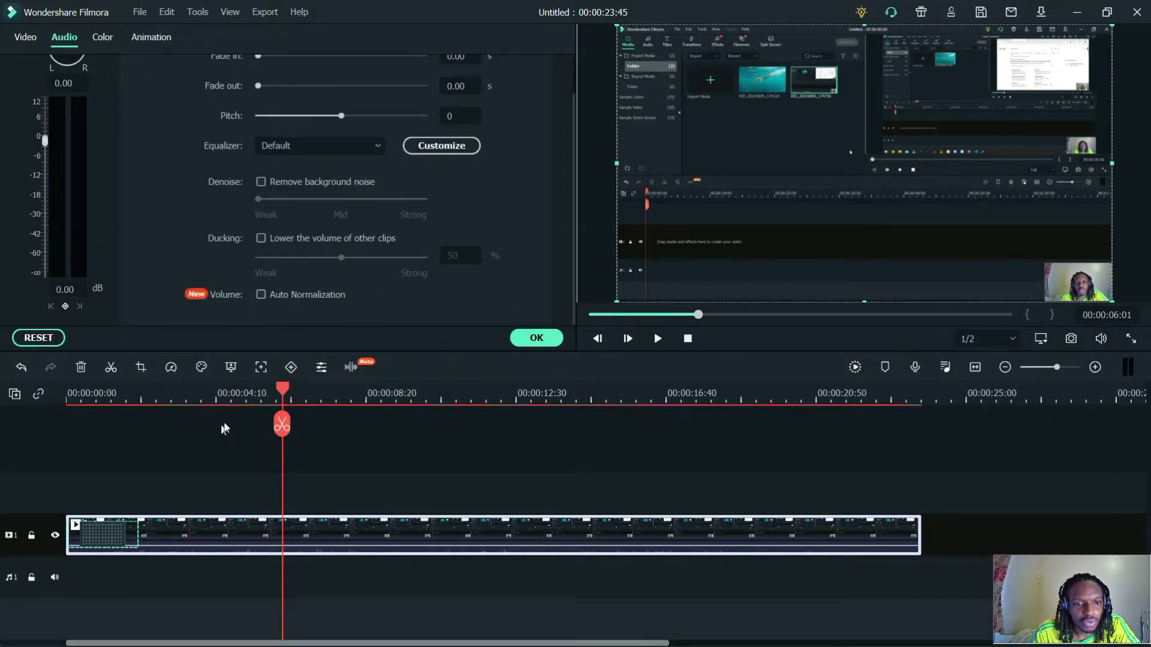
key("space")
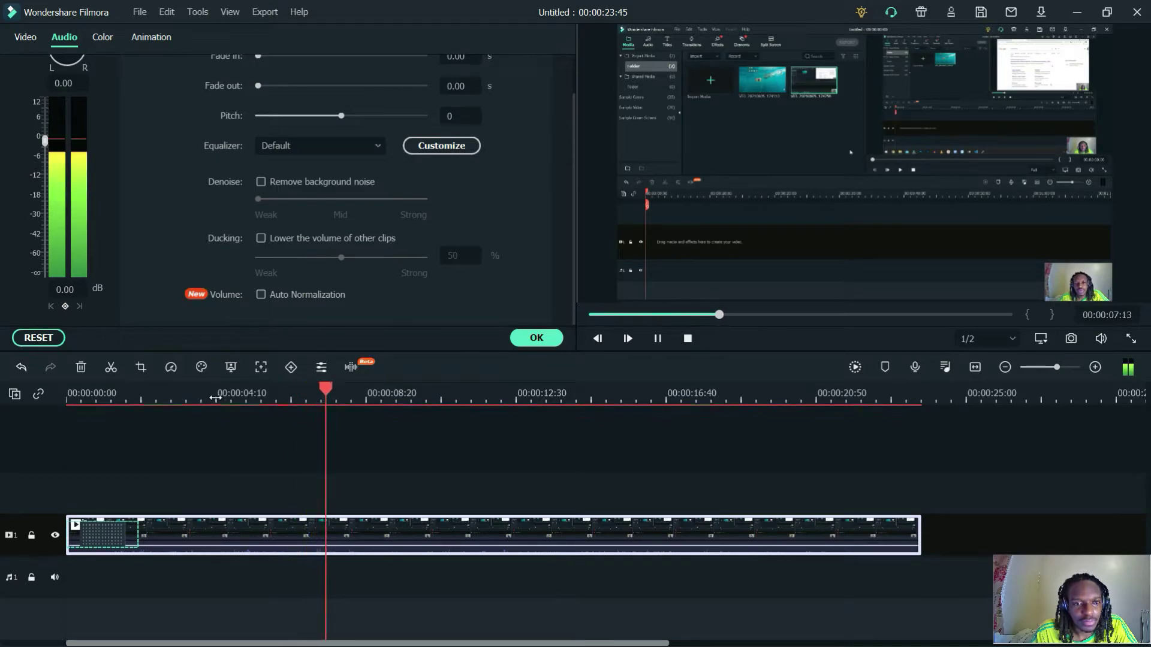
key("space")
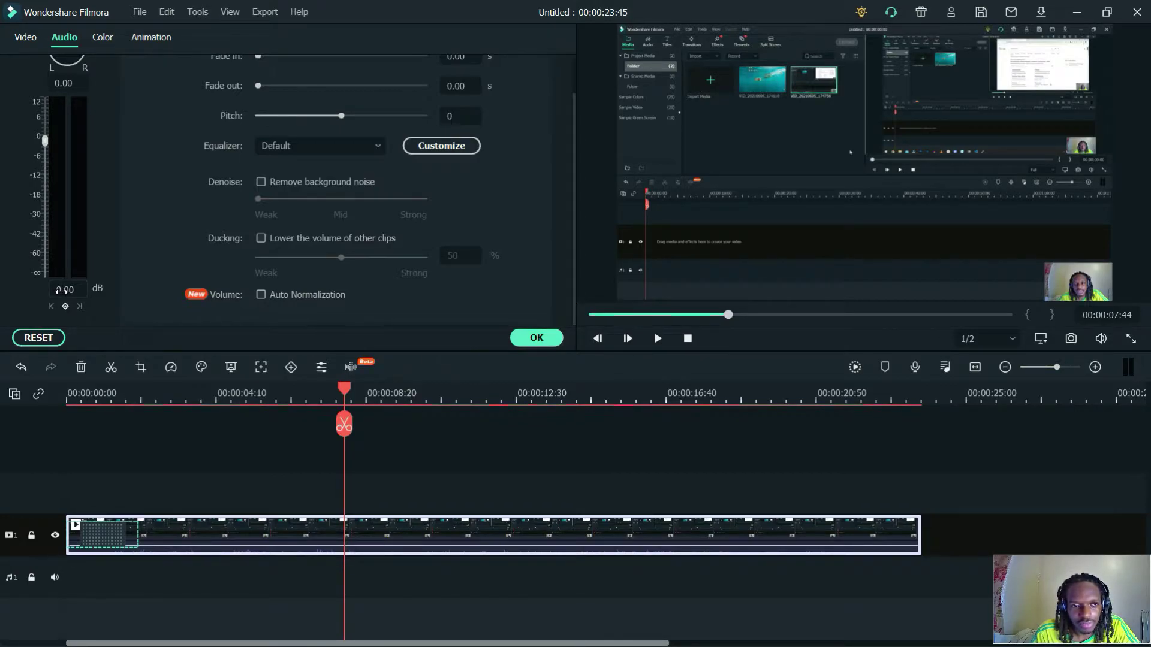
Set the Part 1 clip's volume to 5 dB and enable Auto Normalization.
left_click(61, 290)
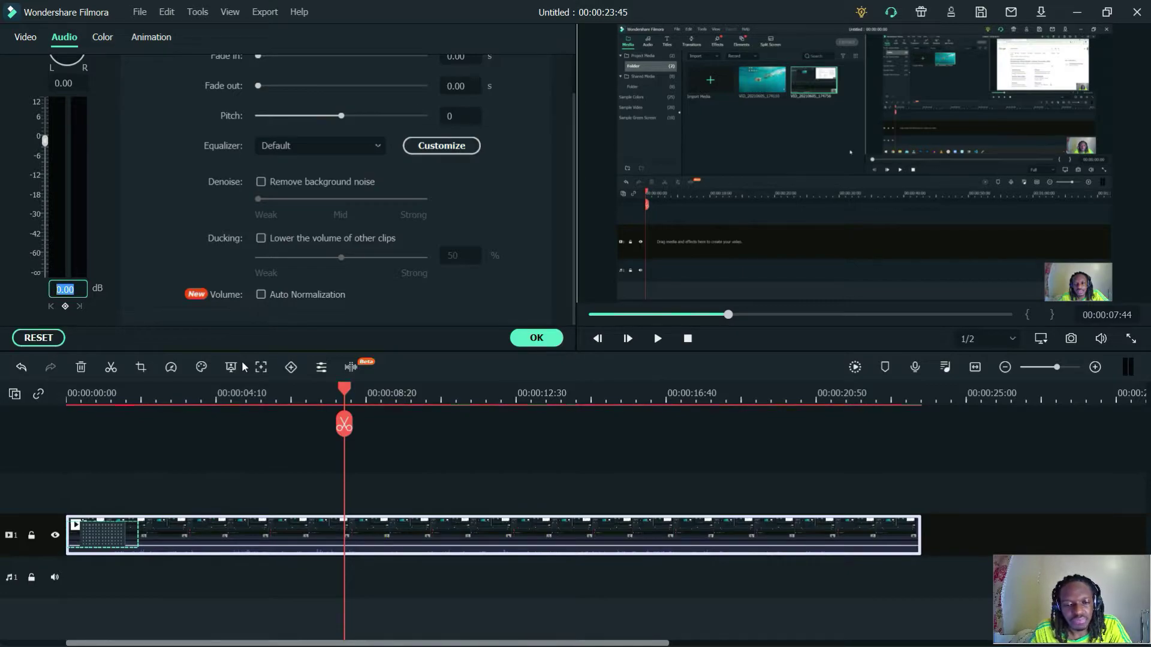
type("5")
key("Return")
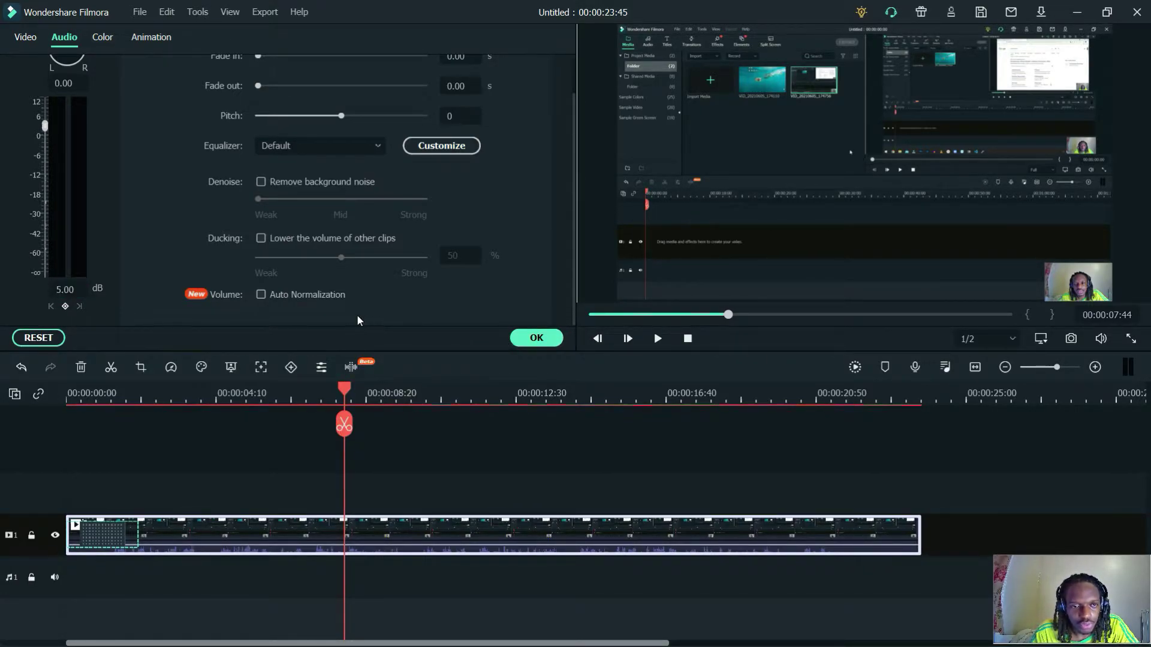
left_click(299, 295)
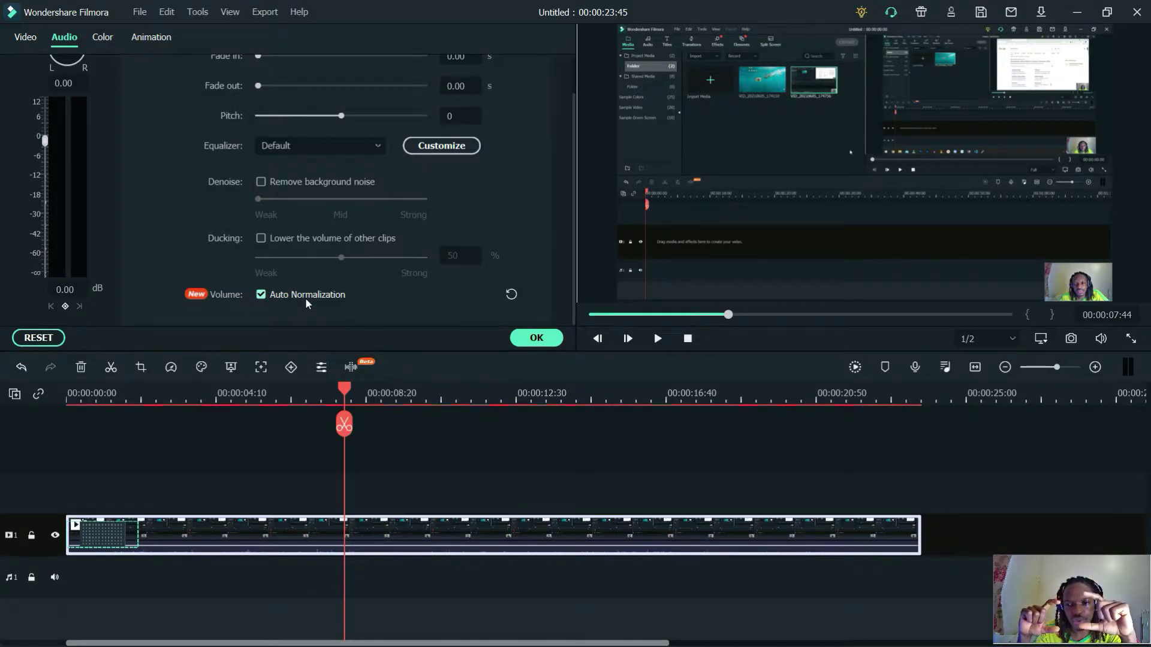
Set the Part 1 clip's volume to 5 dB again with Auto Normalization on and apply the audio settings.
left_click(60, 290)
type("5")
key("Return")
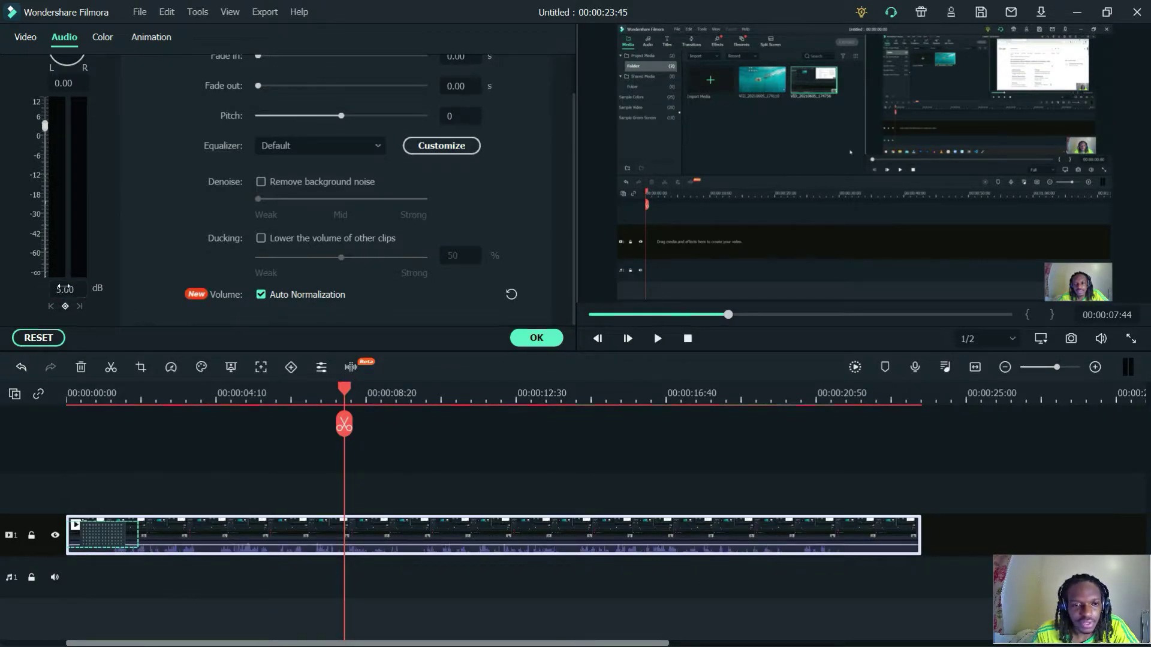
left_click(530, 340)
Play the first seconds of the timeline from the start to check the adjusted sound, and deselect the clip.
left_click_drag(352, 427, 17, 391)
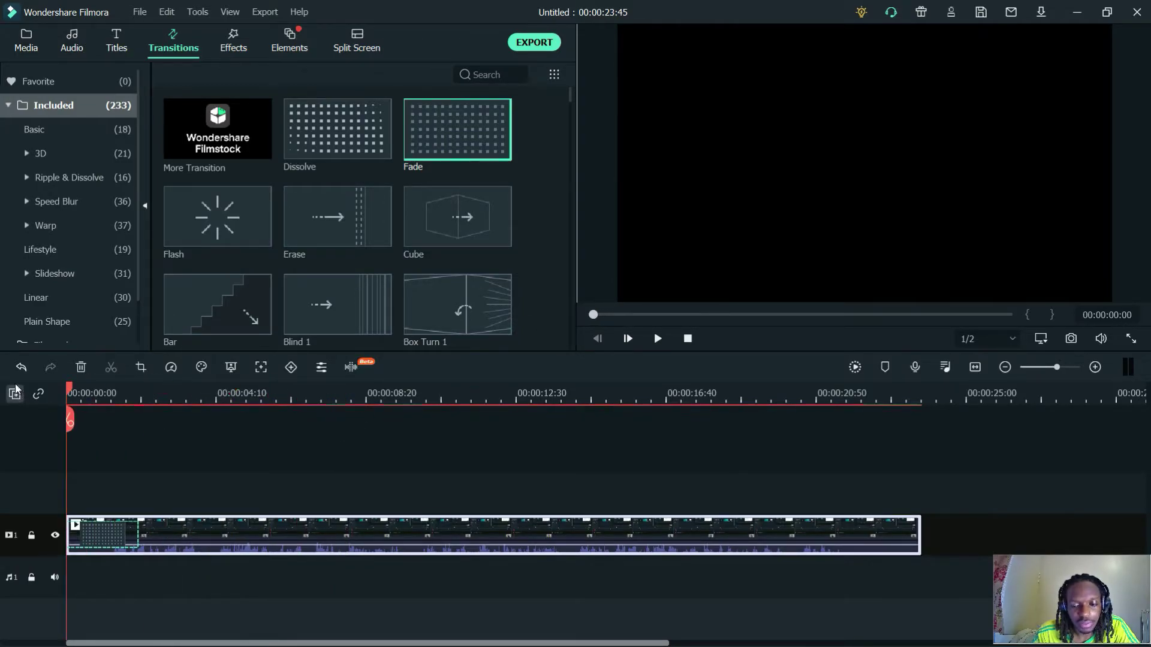
key("space")
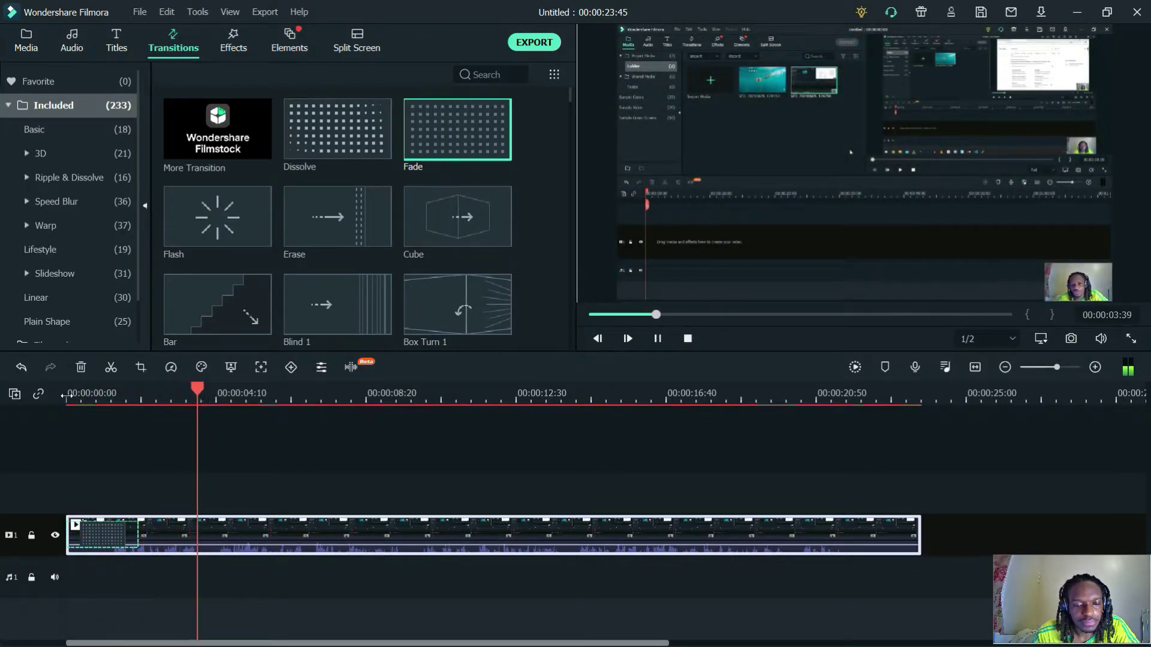
key("space")
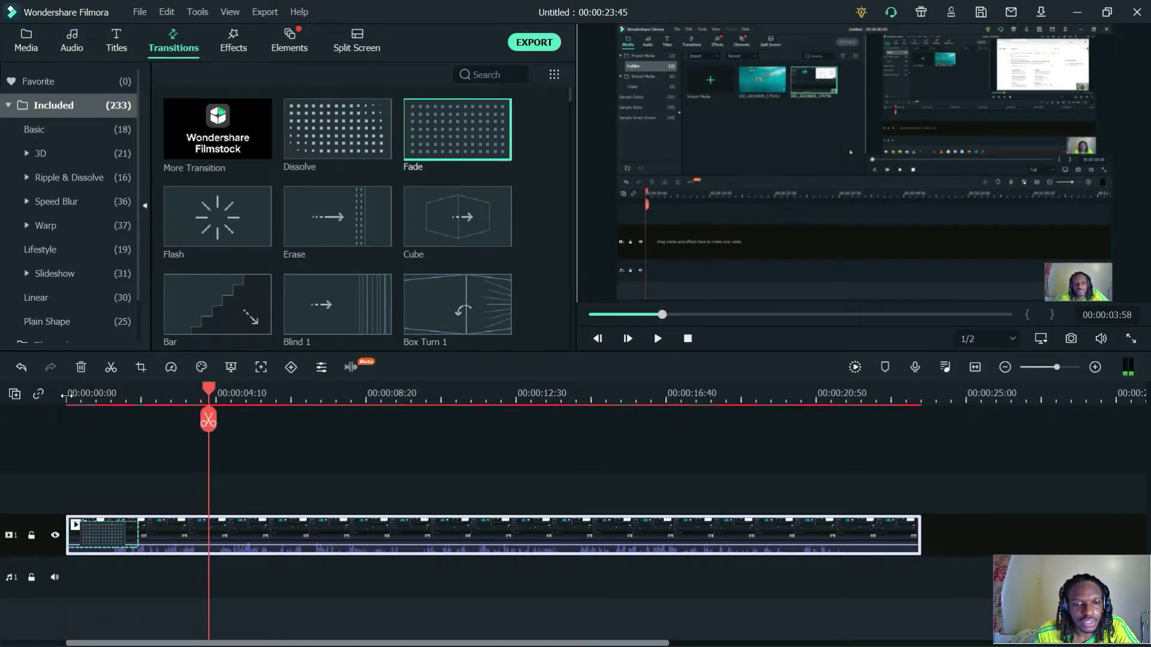
left_click(122, 457)
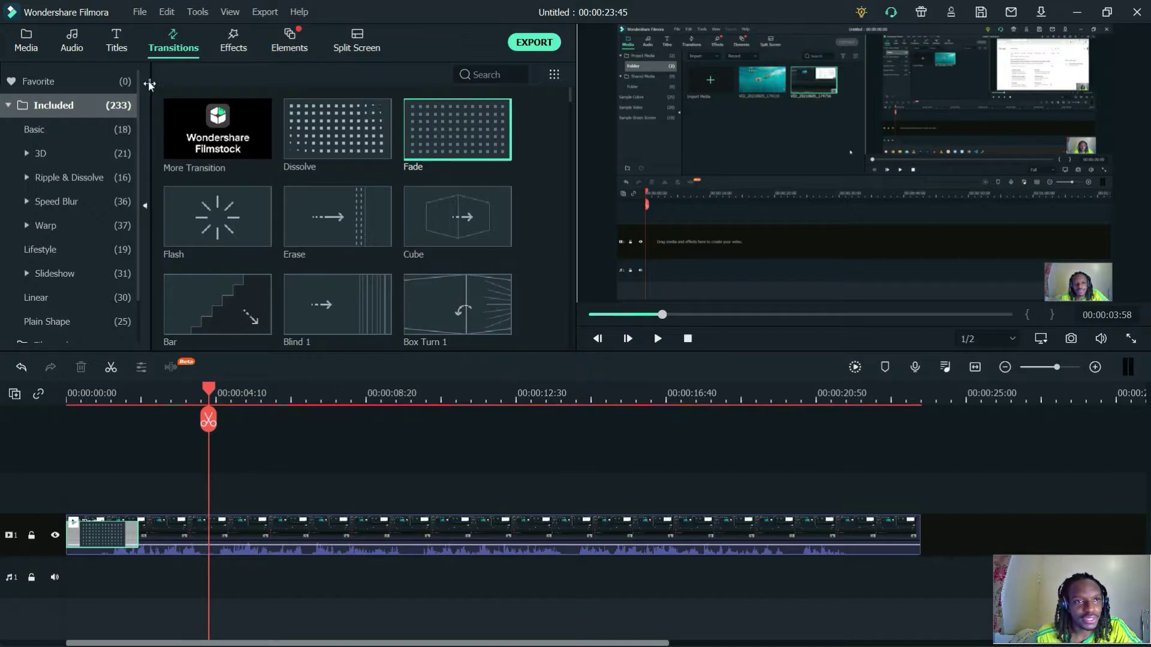
Open the title templates, play a further stretch of the clip and place the playhead at about 00:00:06:51.
left_click(123, 47)
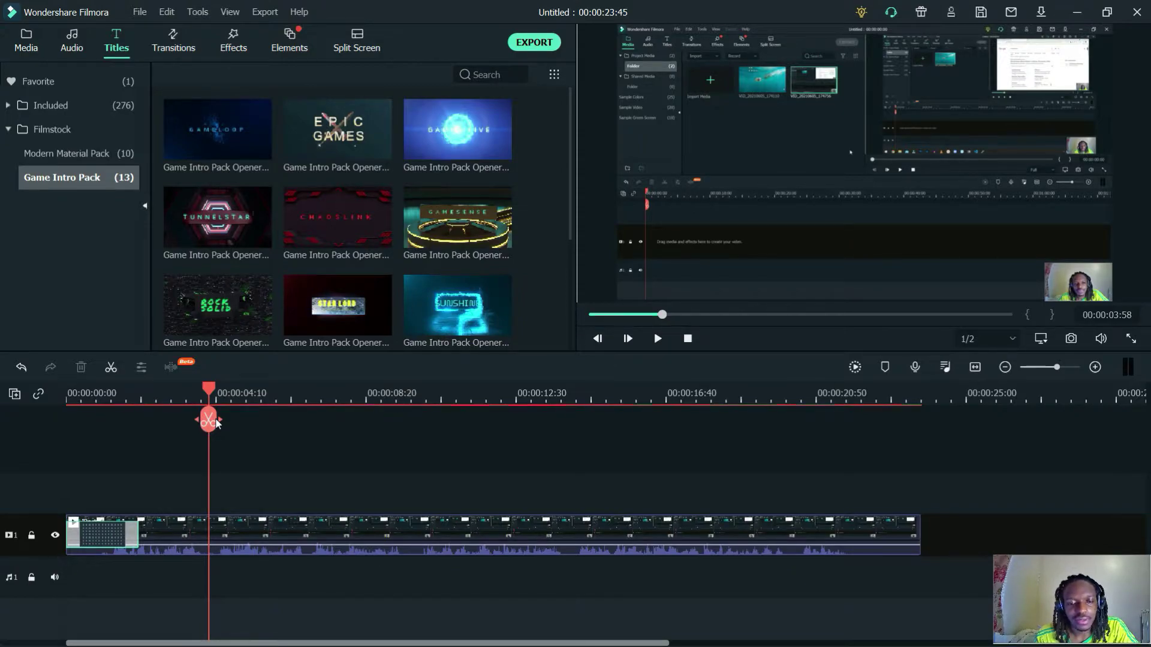
key("space")
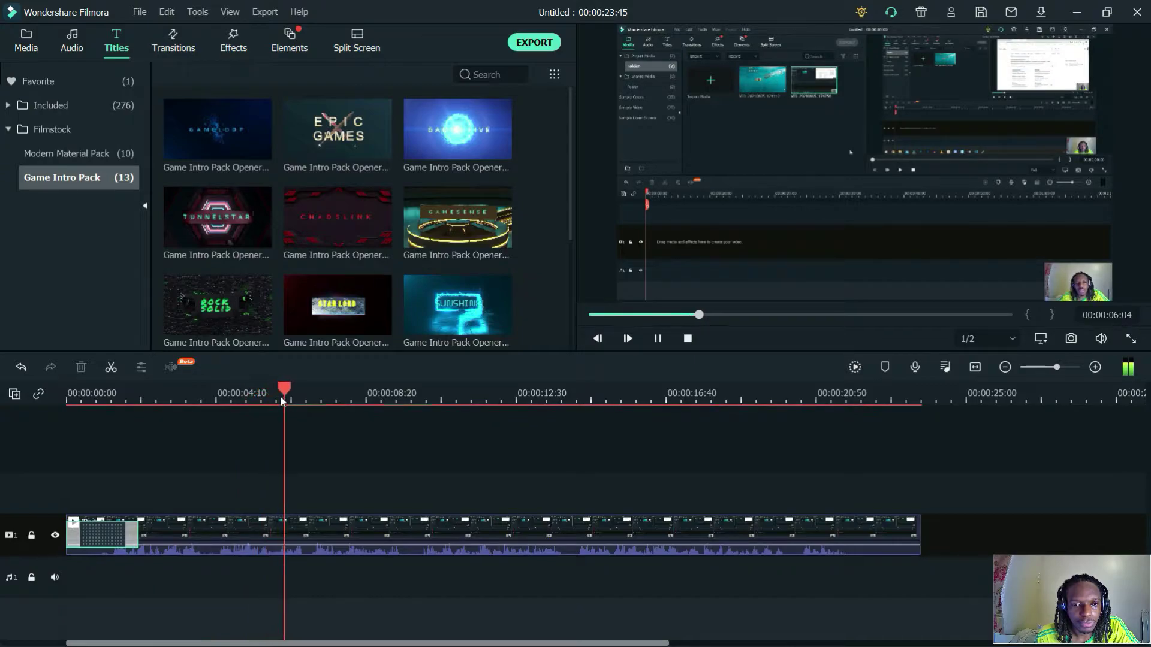
key("space")
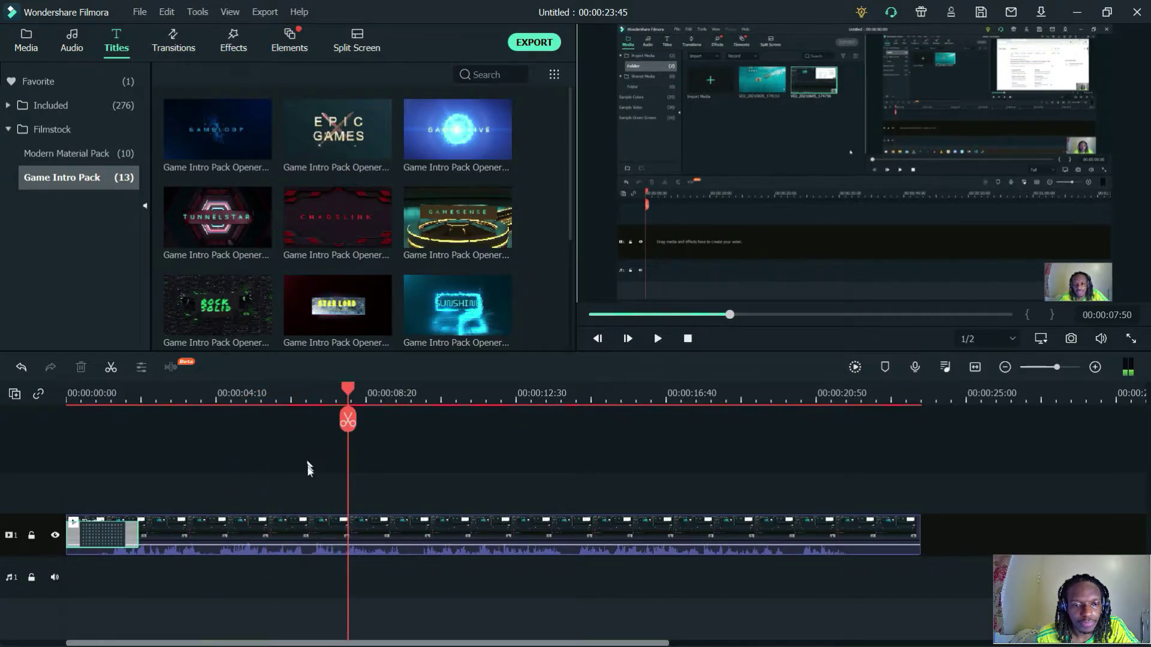
left_click_drag(347, 418, 312, 411)
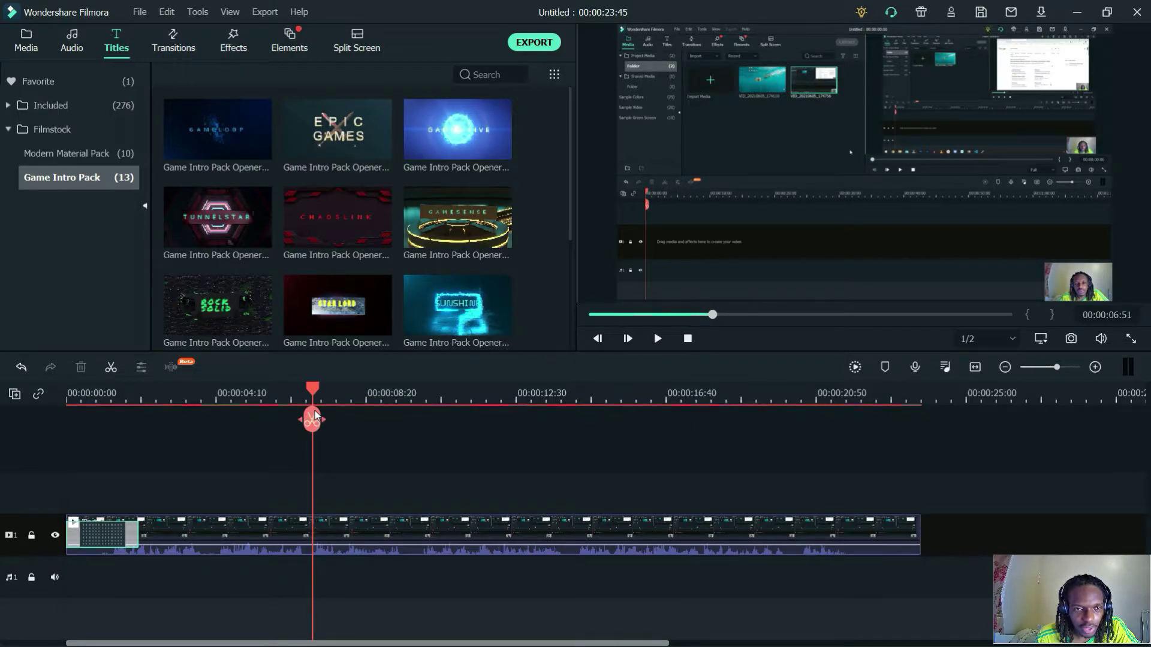
Look through the title templates in the Modern Material Pack, Included and Game Intro Pack collections.
left_click(121, 46)
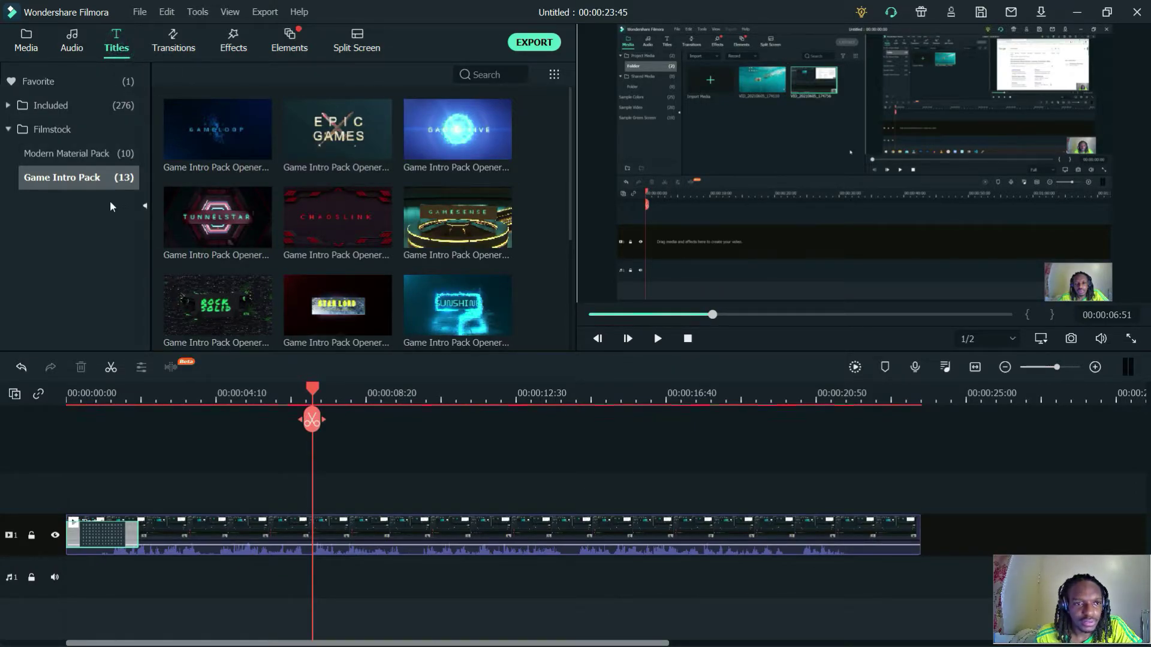
left_click(51, 156)
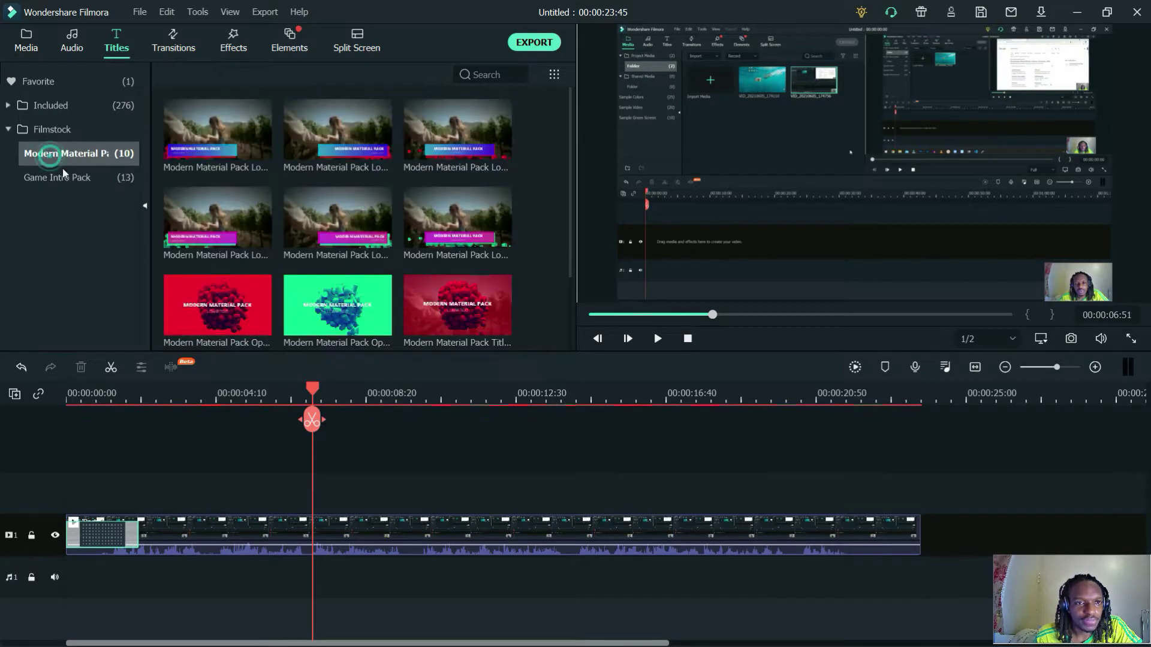
scroll(204, 240, "down", 2)
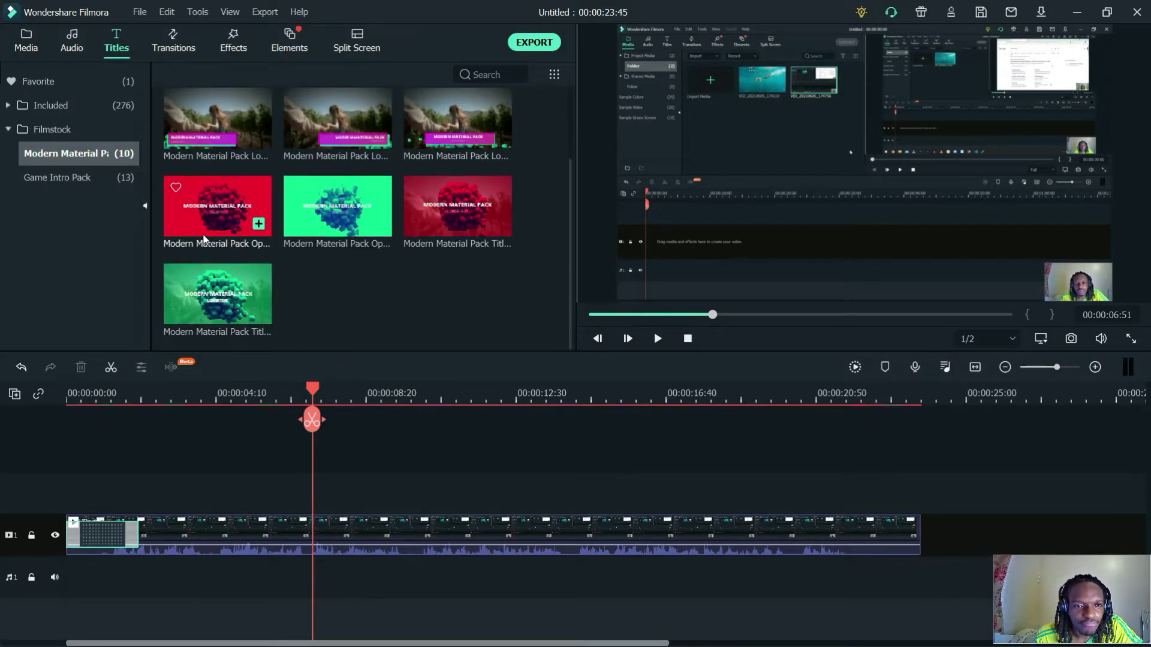
scroll(203, 239, "up", 2)
left_click(54, 106)
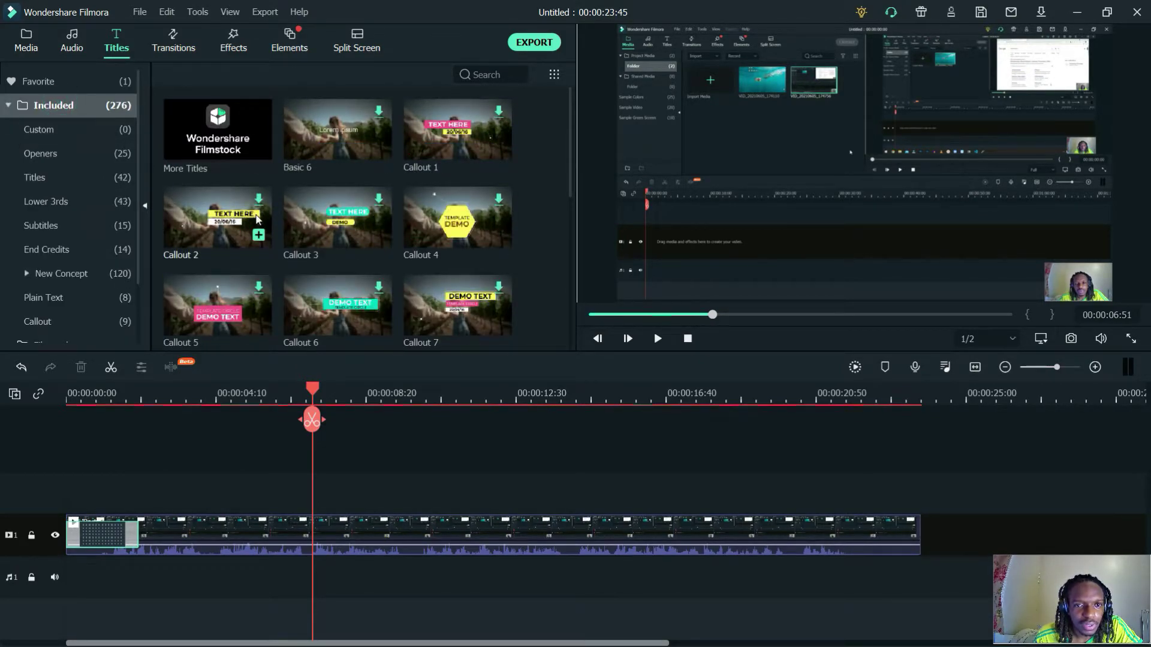
scroll(258, 219, "down", 5)
scroll(258, 219, "up", 3)
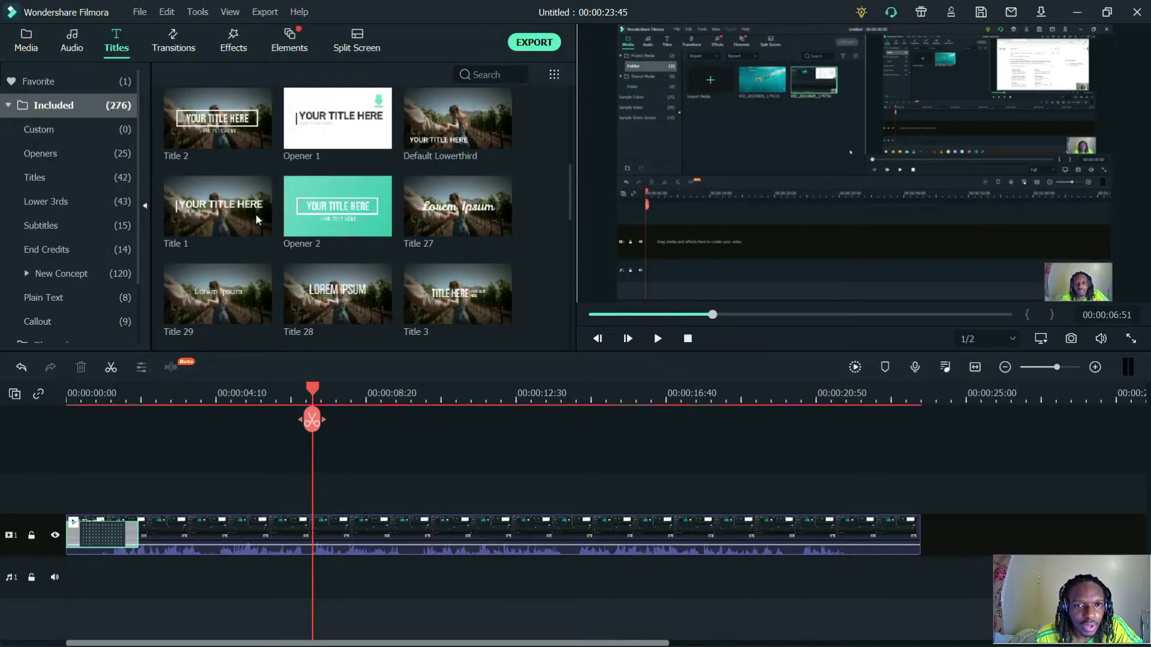
left_click(8, 105)
left_click(47, 154)
scroll(314, 252, "down", 2)
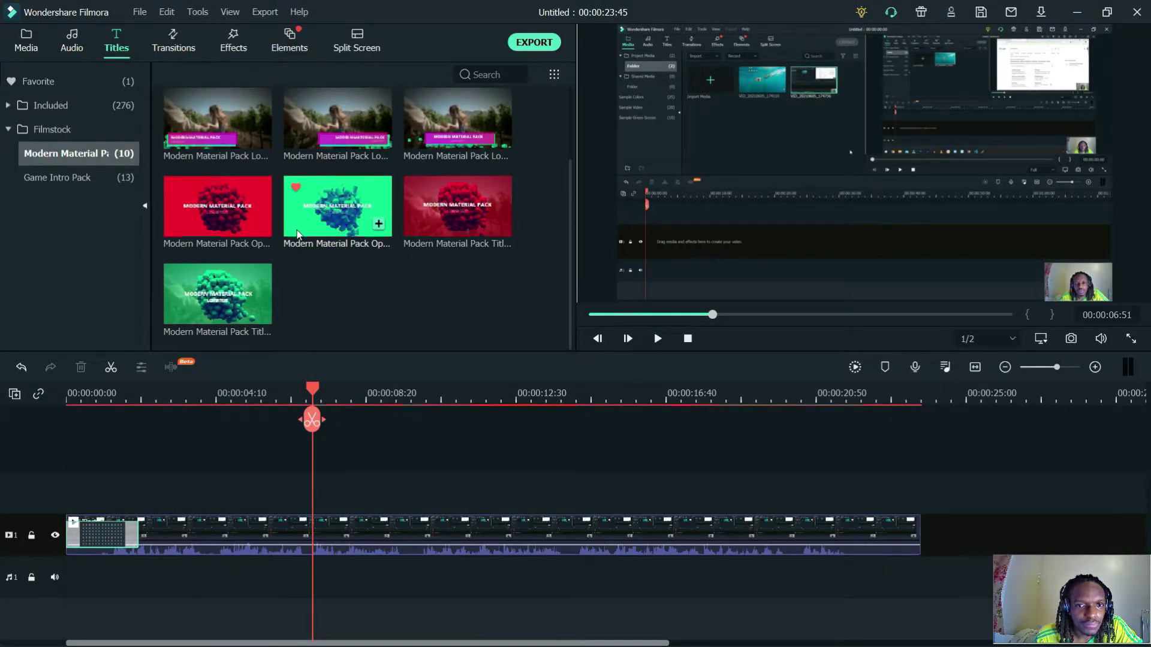
left_click(83, 187)
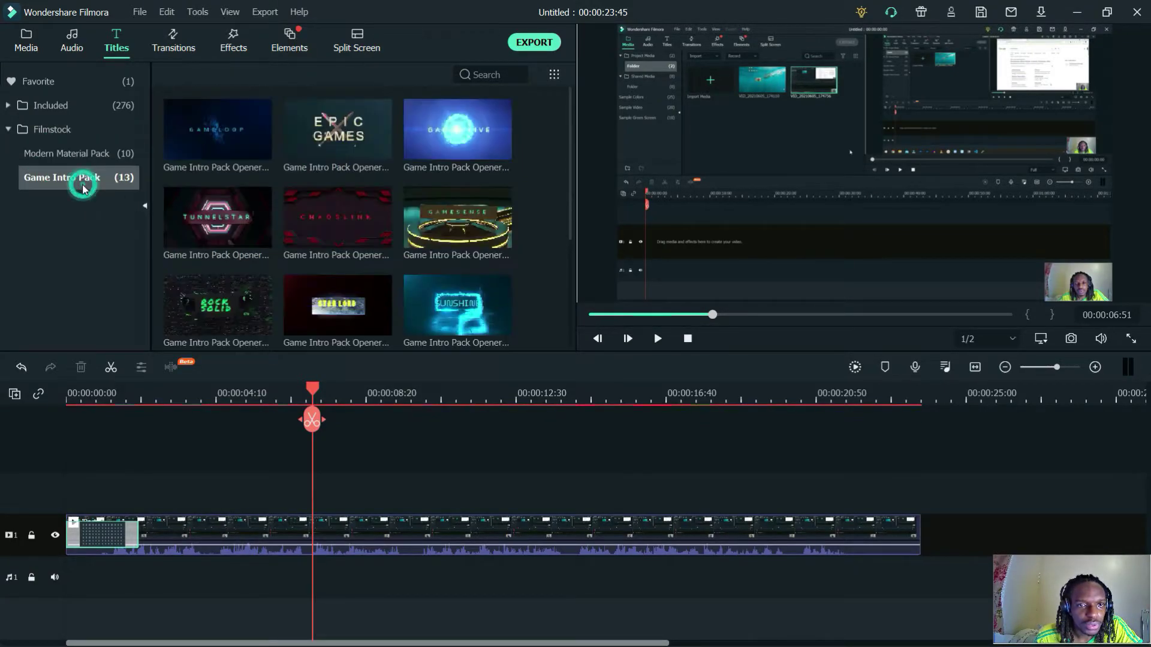
left_click(71, 159)
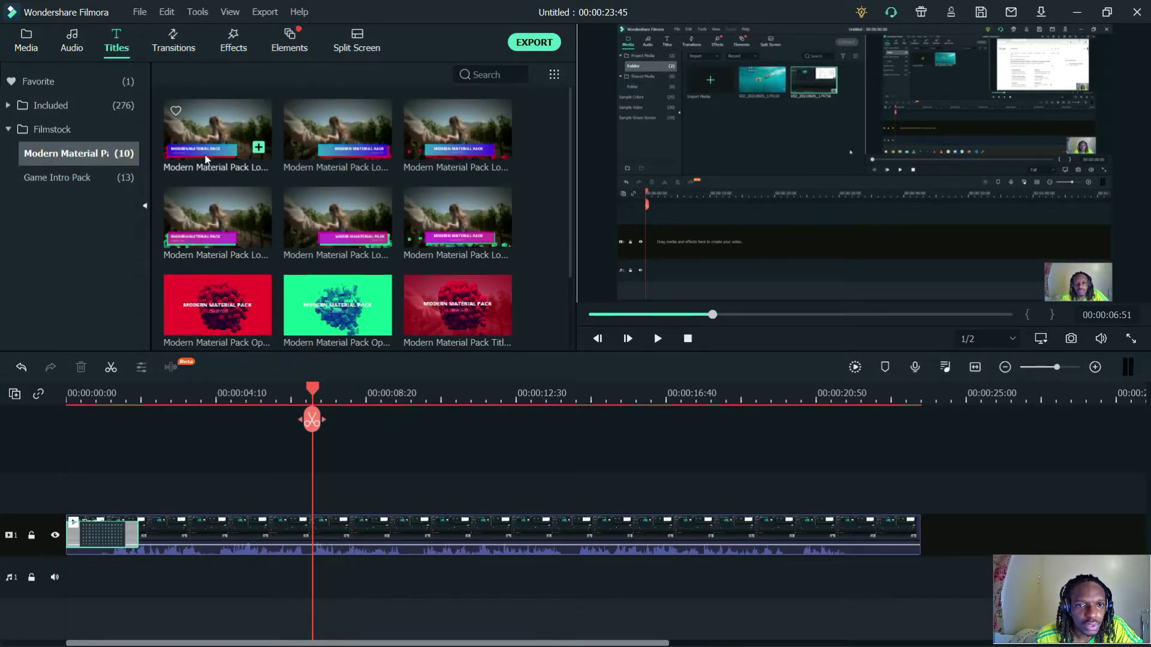
Compare the first two Modern Material Pack lower thirds and place Lower Third 1 on the track above the clip at 00:00:06:52.
left_click_drag(185, 147, 214, 141)
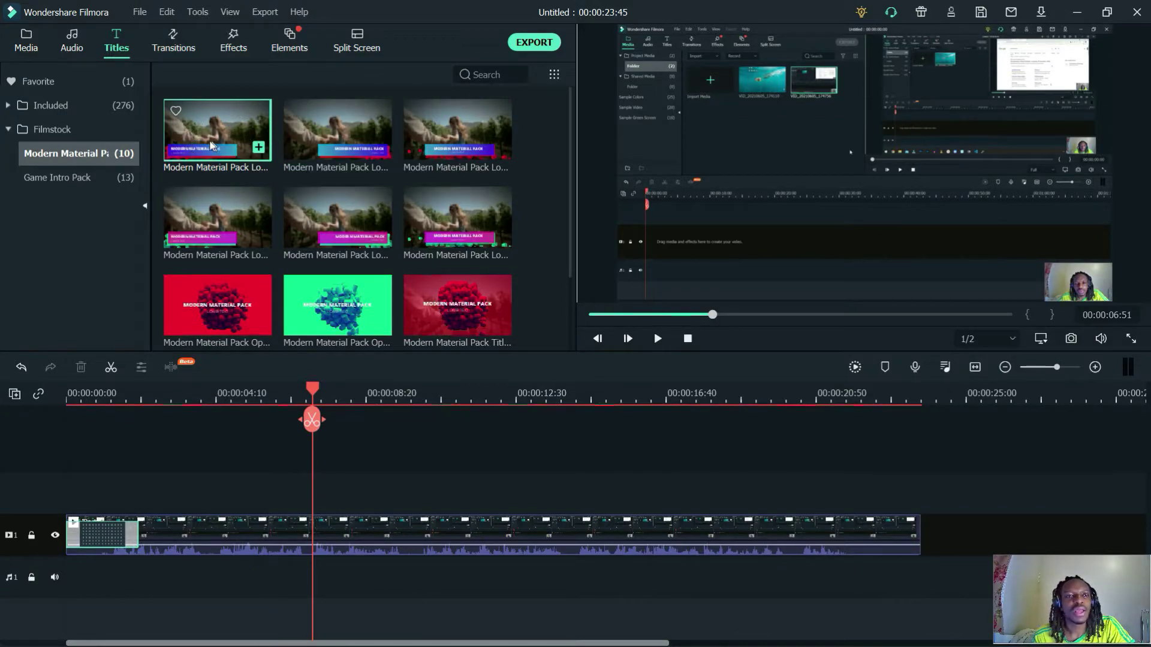
left_click(316, 138)
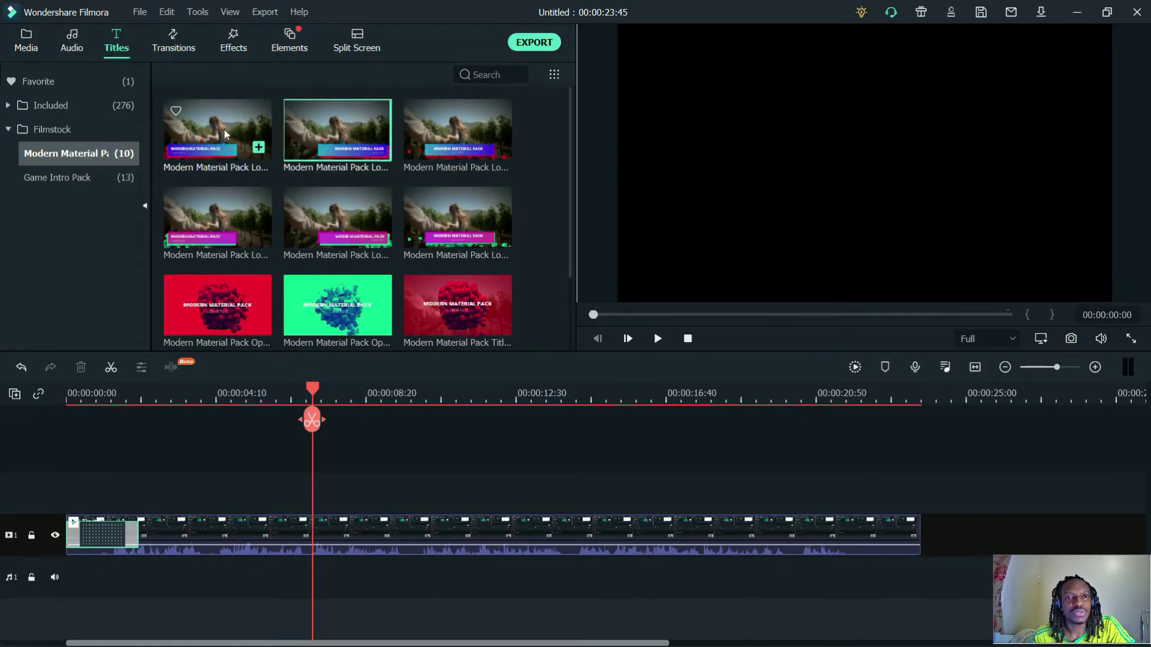
left_click(226, 134)
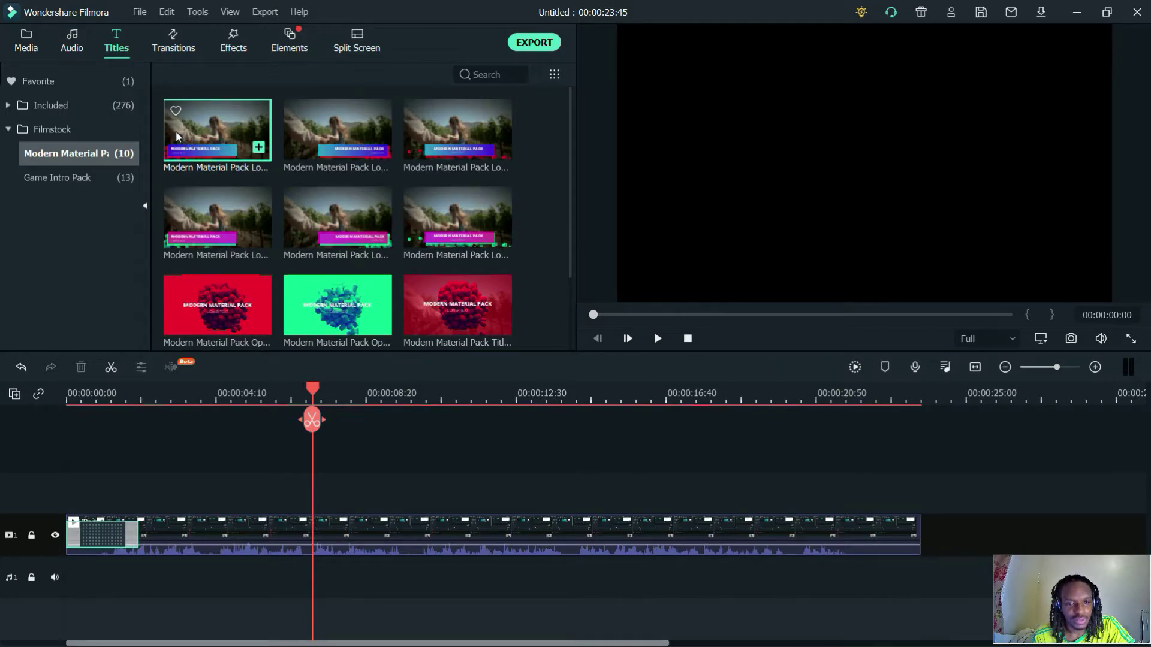
left_click(308, 422)
left_click_drag(310, 422, 316, 429)
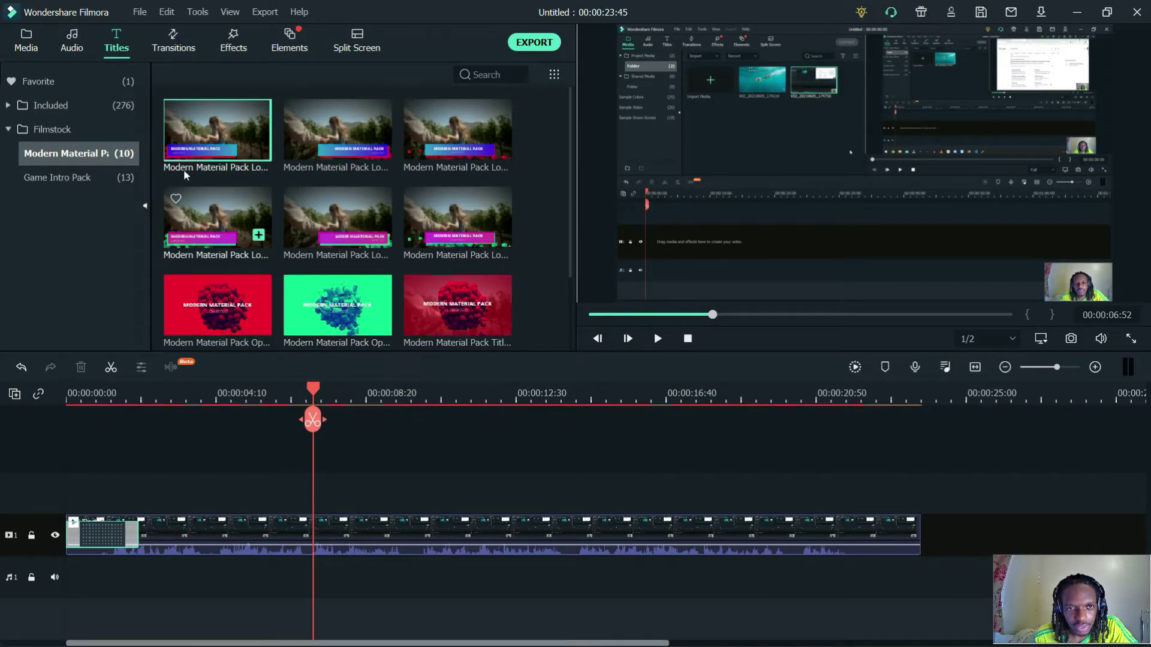
left_click_drag(175, 139, 326, 480)
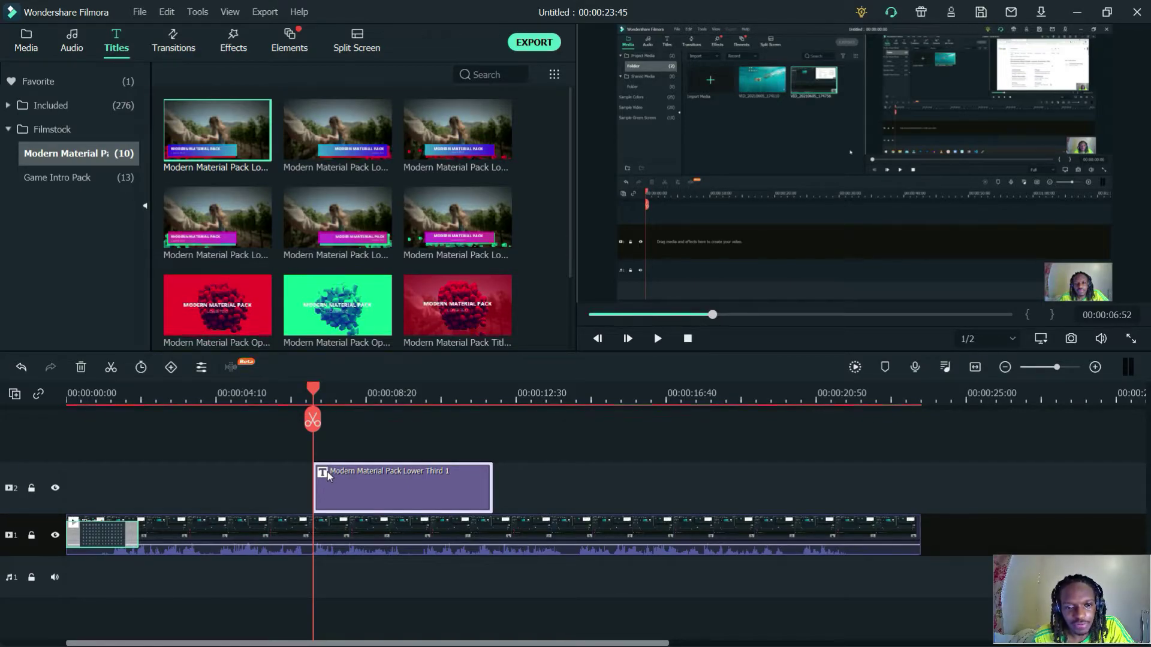
Play through the lower third title to check its animation and set the title track's height to Small.
key("space")
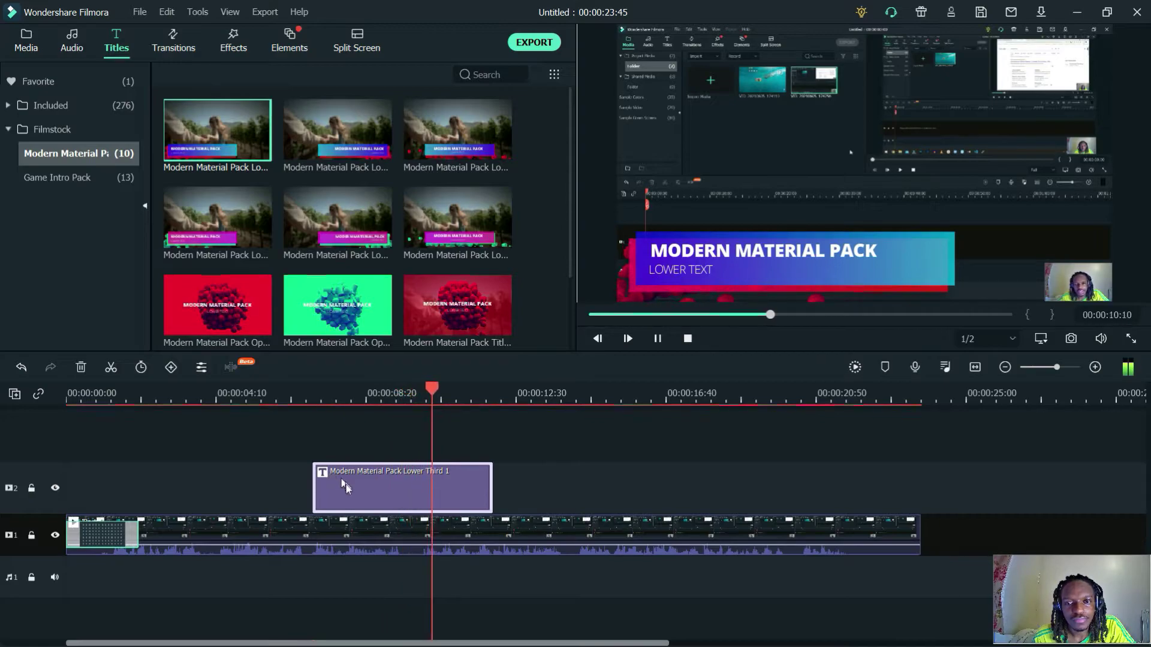
key("space")
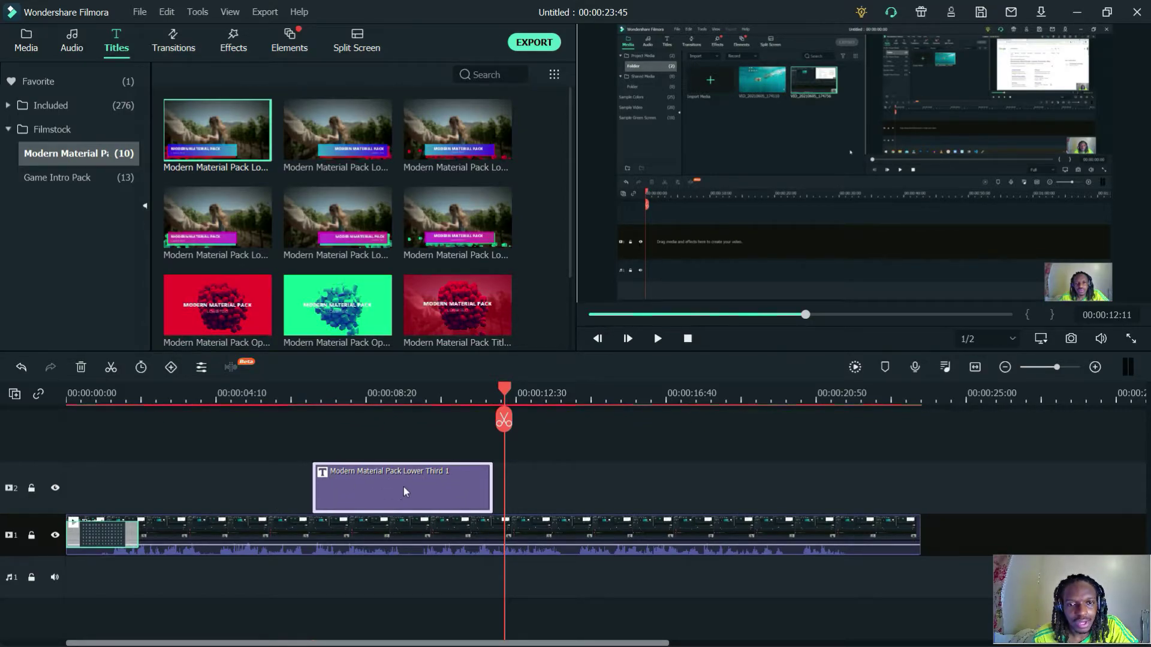
right_click(32, 510)
mouse_move(103, 477)
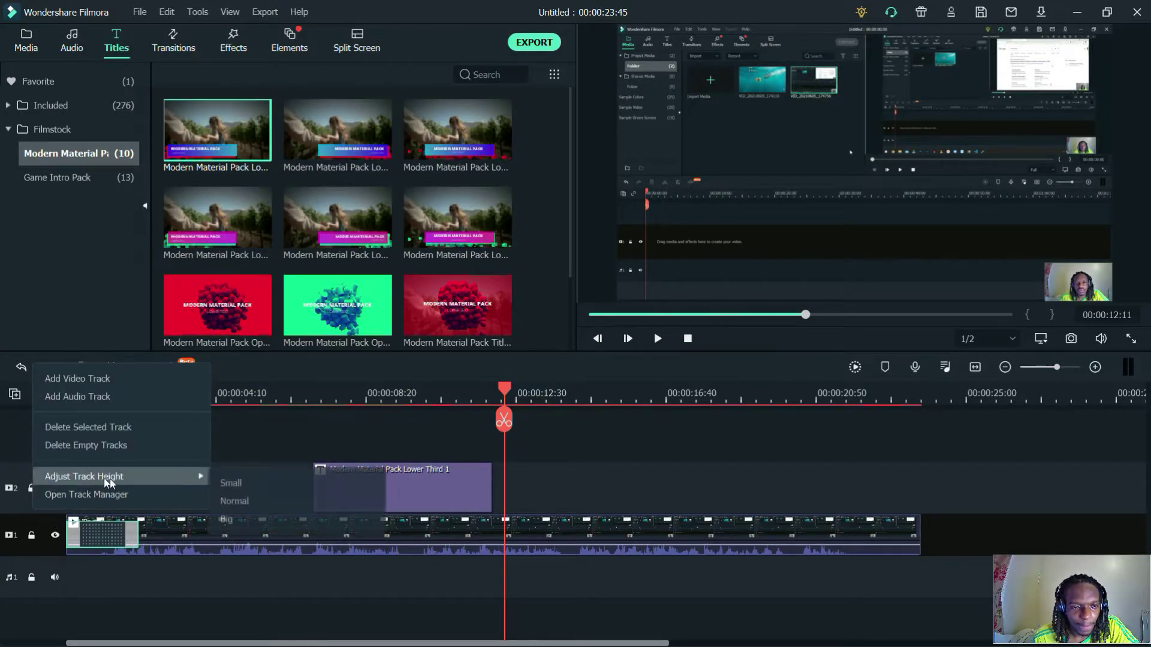
left_click(226, 483)
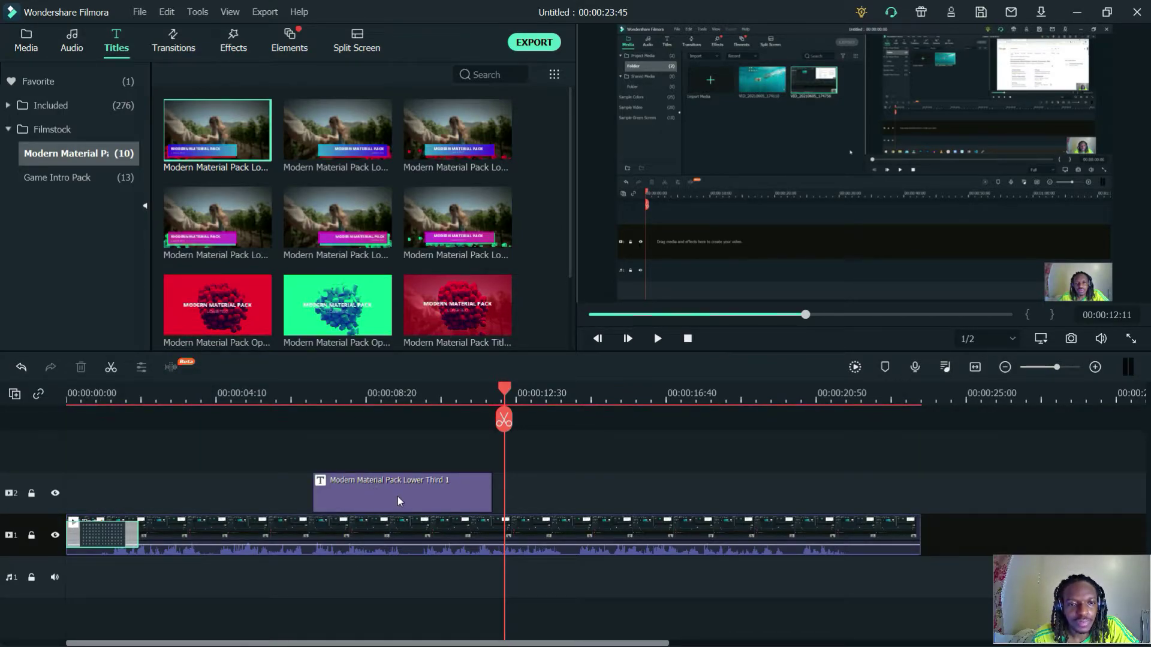
Open the lower third title for editing and replace its MODERN MATERIAL PACK heading with "Filmora X/10".
left_click(397, 496)
double_click(403, 499)
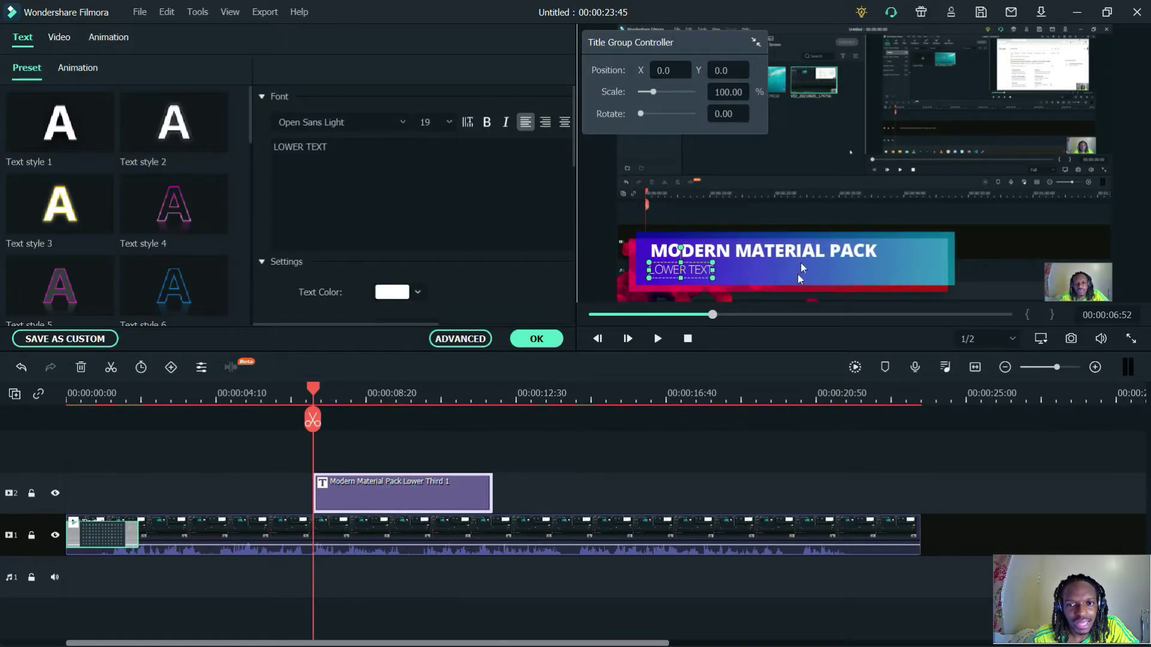
left_click(740, 254)
left_click(391, 157)
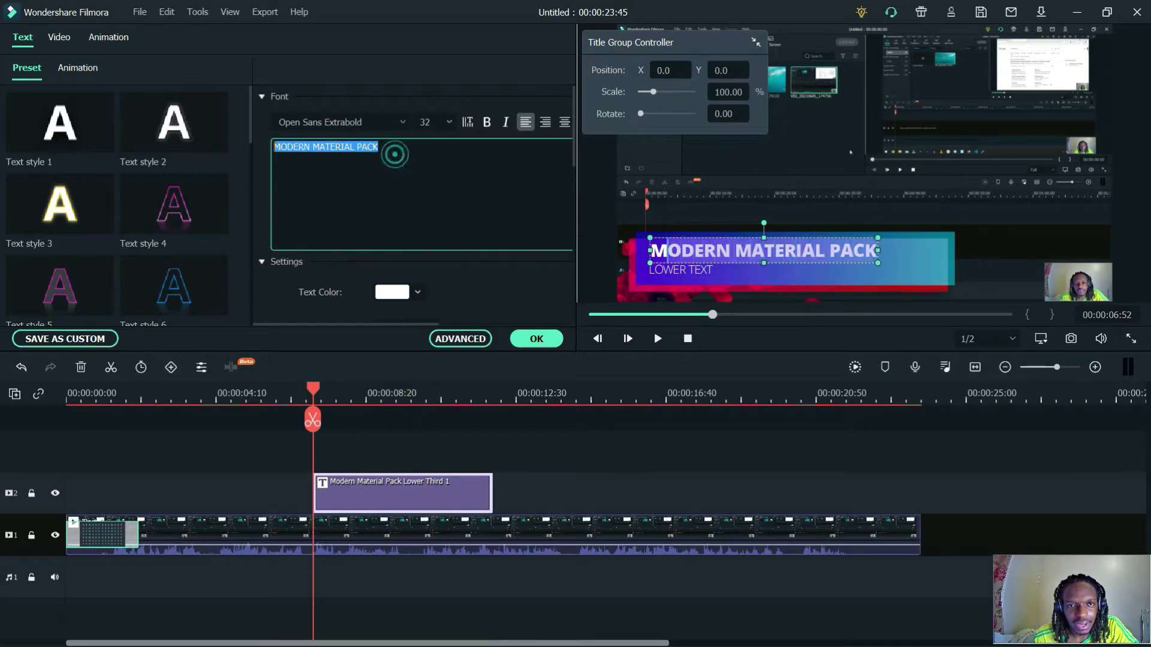
type("Fil")
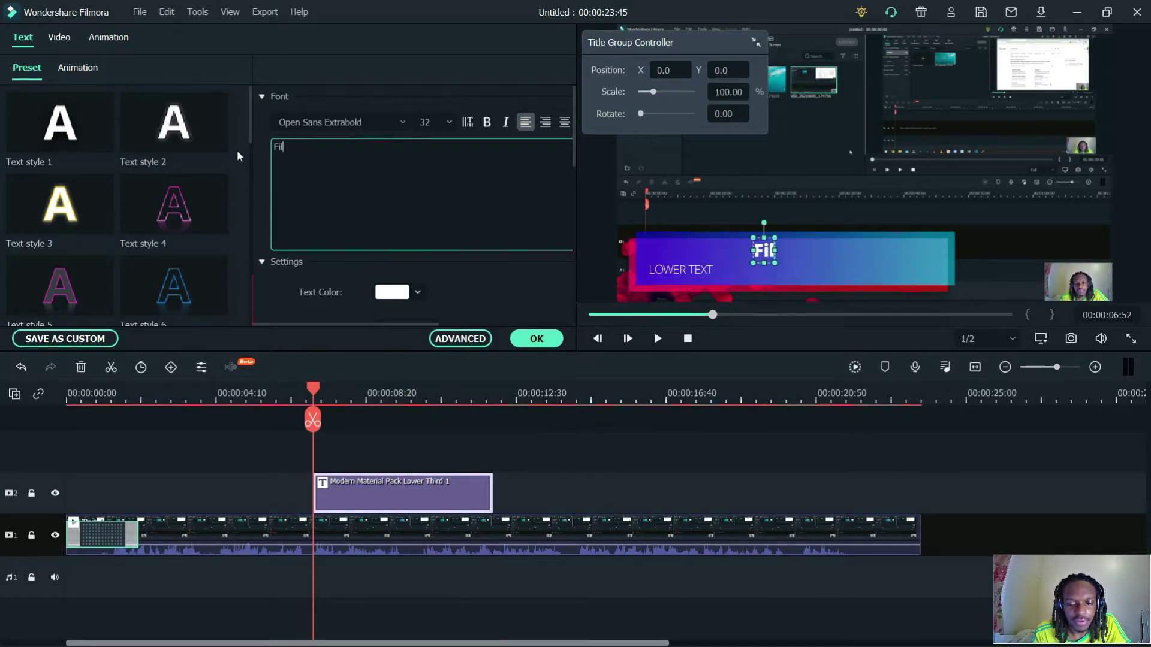
type("mora X/10")
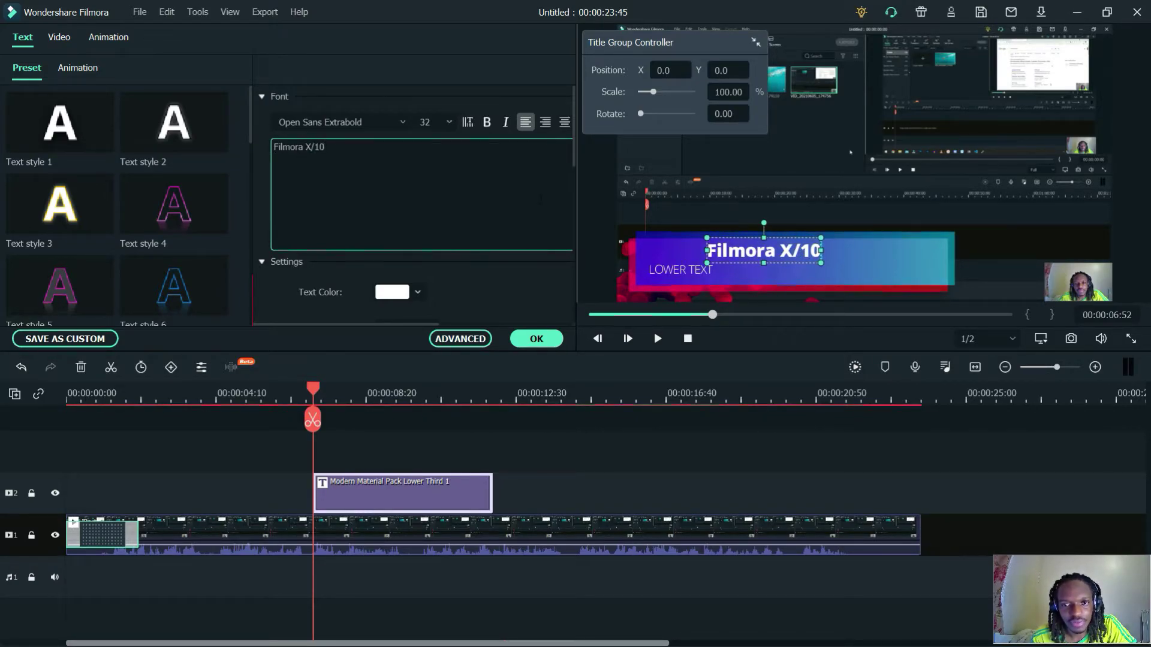
Move the Filmora X/10 heading left so that it lines up with the start of the LOWER TEXT line.
left_click(629, 253)
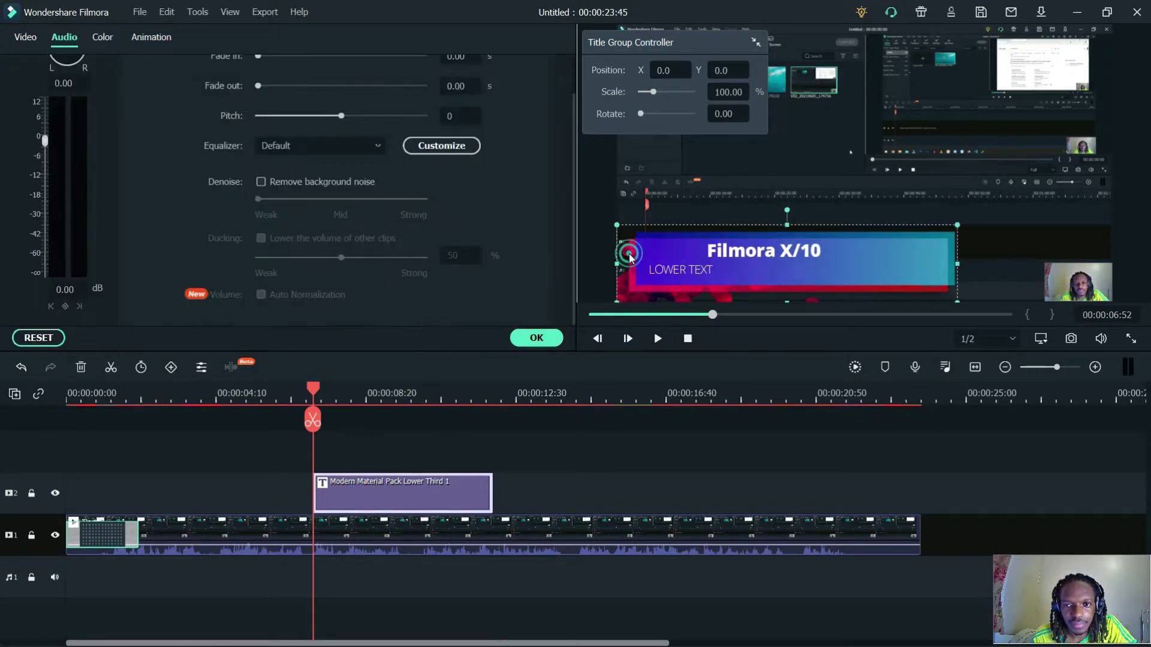
left_click(733, 248)
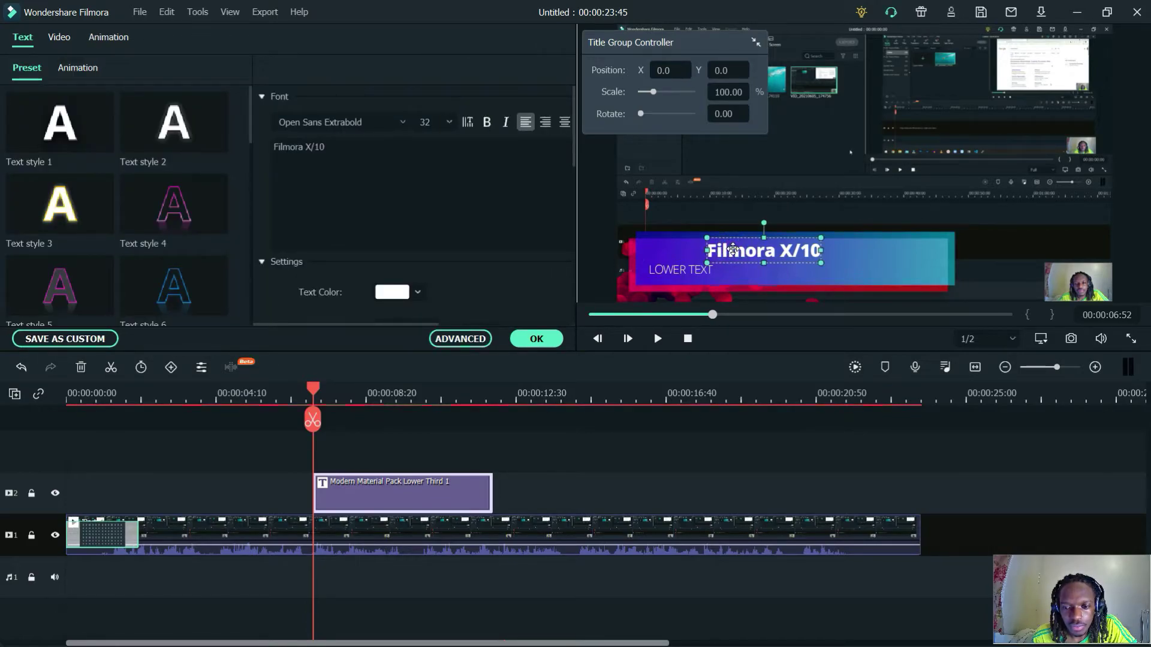
left_click_drag(733, 249, 701, 248)
Open the title in Advanced Text Edit and move the LOWER TEXT line out of the banner to just above it.
left_click(673, 272)
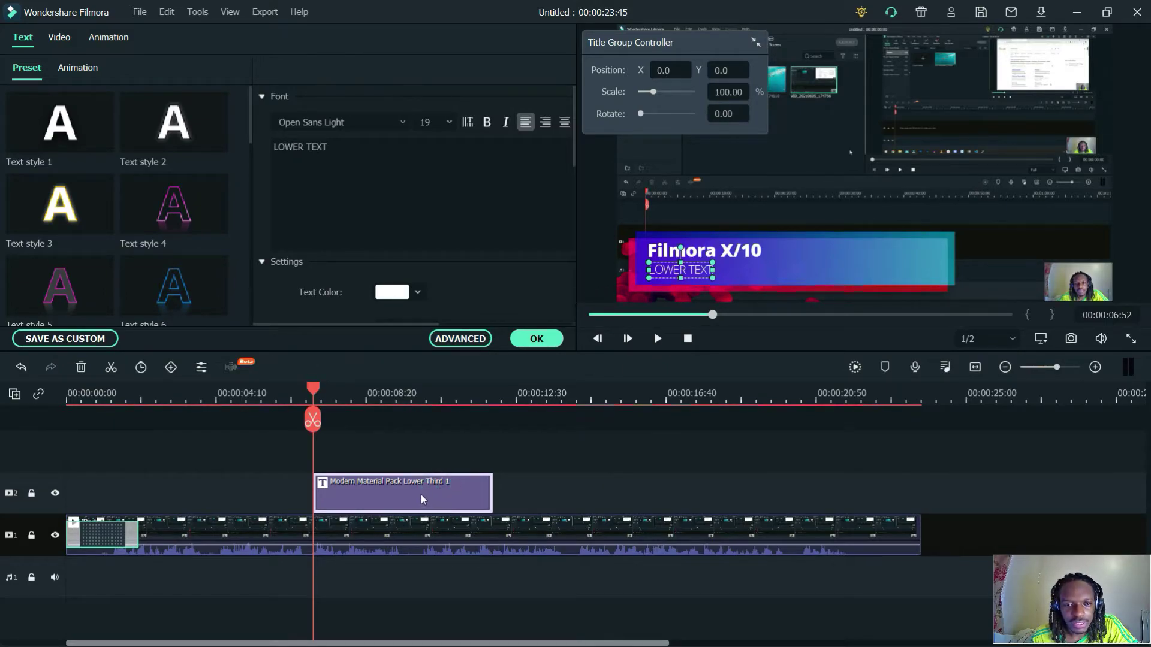
left_click(460, 339)
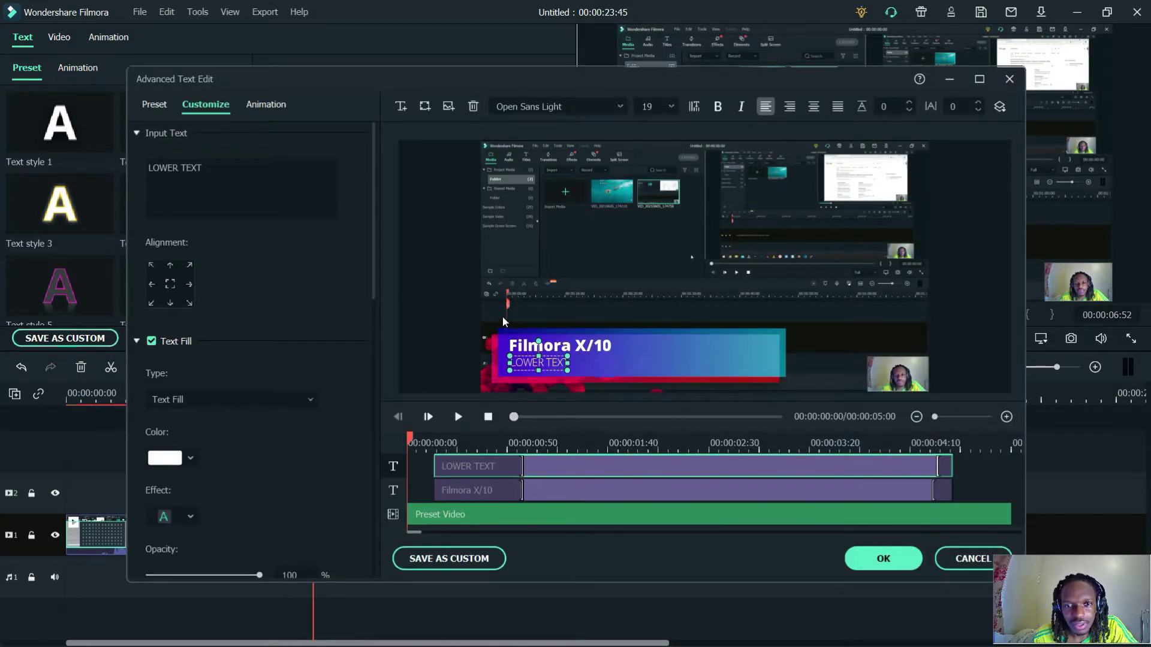
left_click_drag(520, 367, 564, 306)
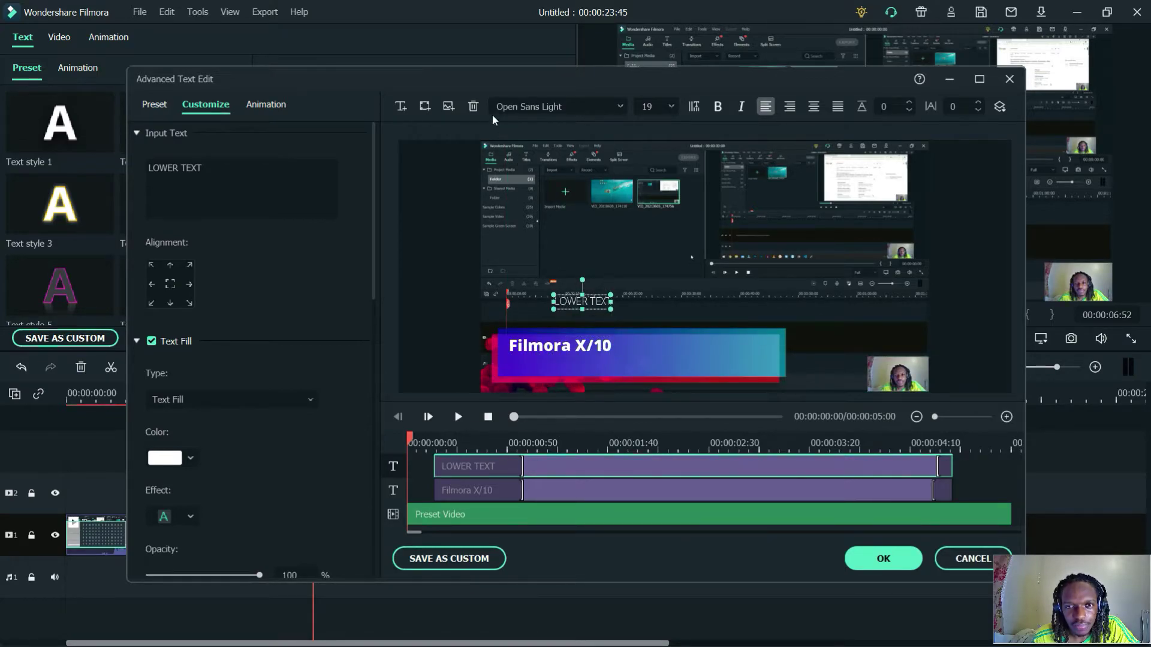
Delete the LOWER TEXT line from the title and shrink the banner graphic to about two thirds of its width.
left_click(473, 108)
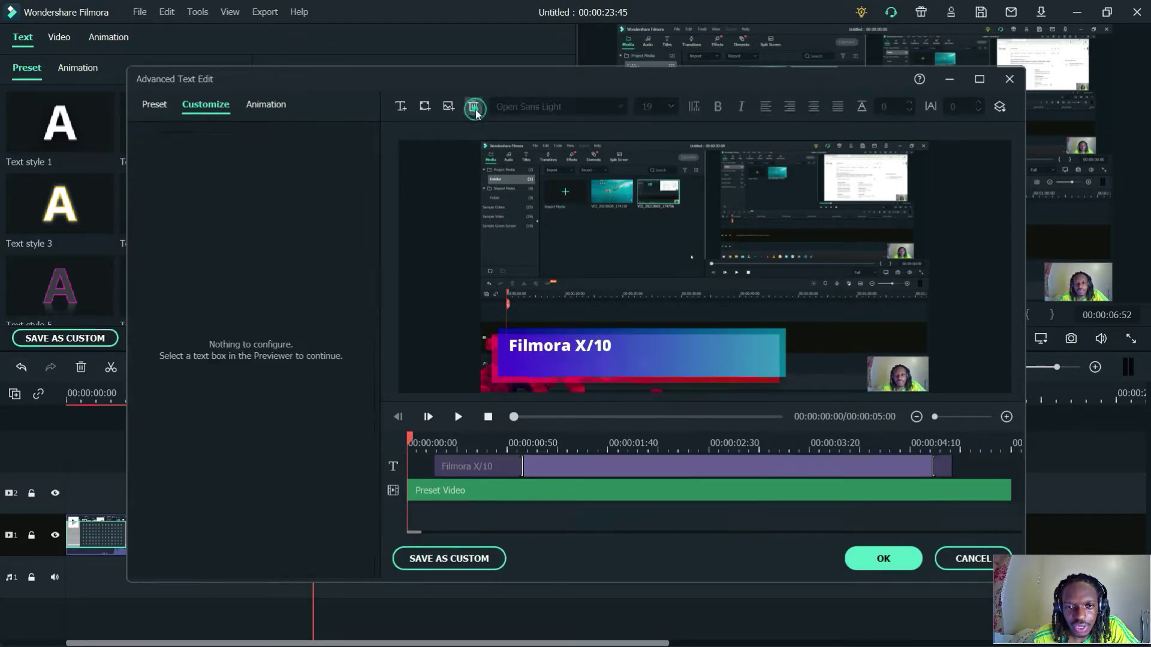
left_click(716, 358)
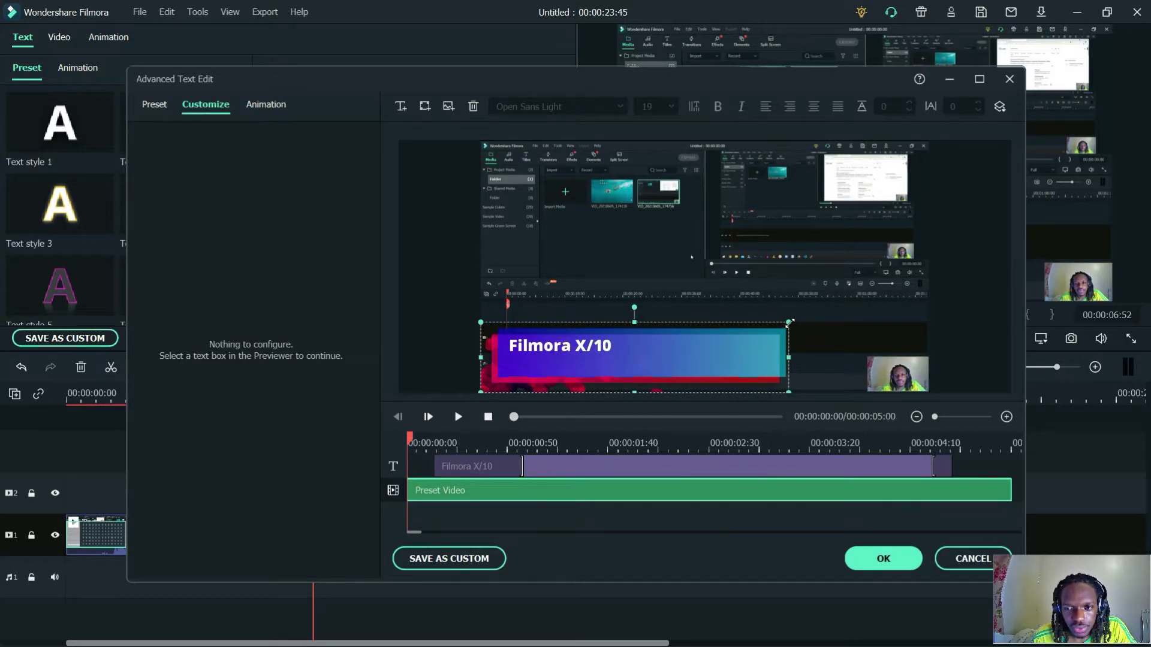
left_click_drag(789, 323, 680, 347)
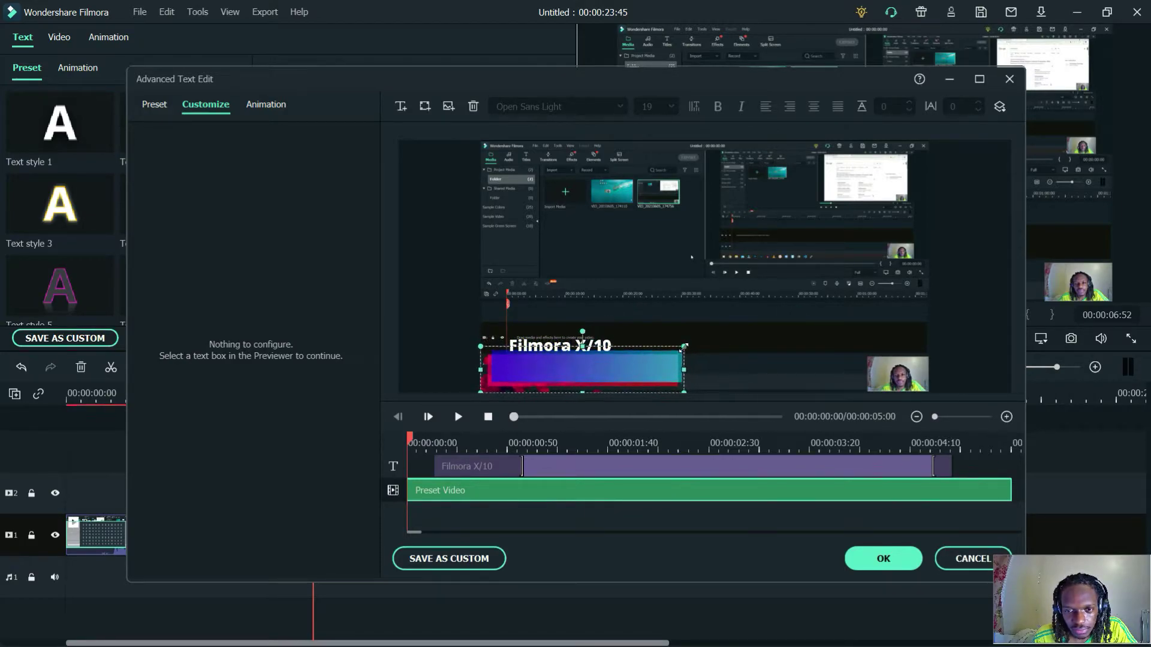
Move the Filmora X/10 heading down and right so that it sits centred on the smaller banner.
left_click(549, 350)
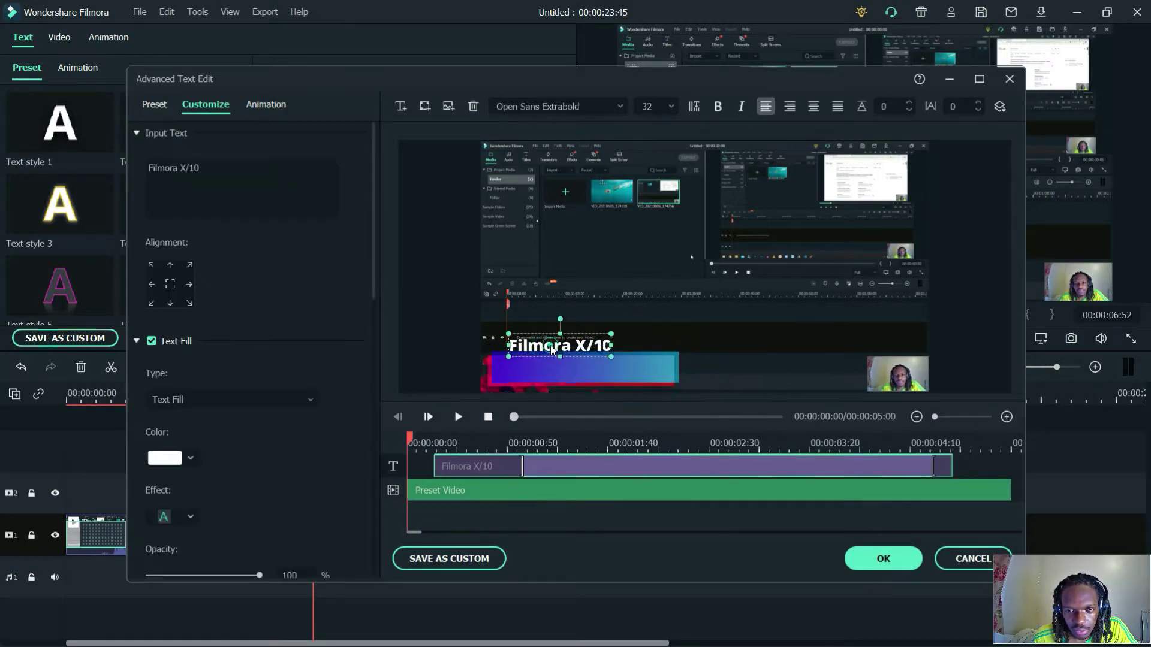
left_click_drag(550, 346, 587, 373)
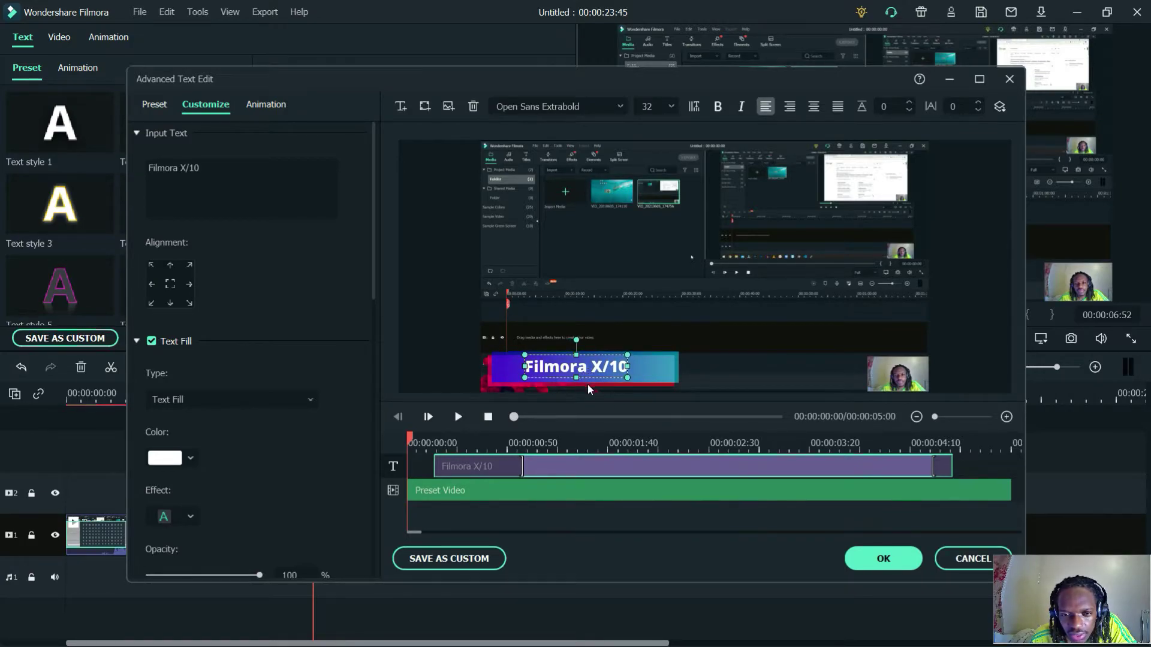
left_click(520, 523)
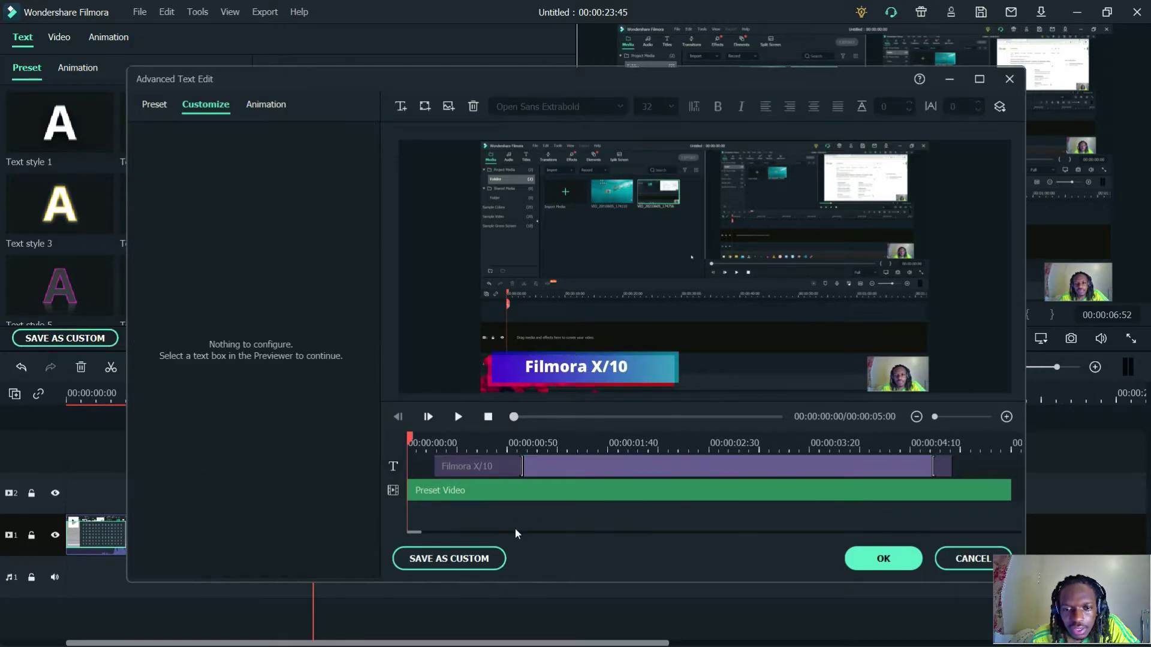
Preview the customized title's animation and apply the edits, returning to the titles library.
left_click(457, 421)
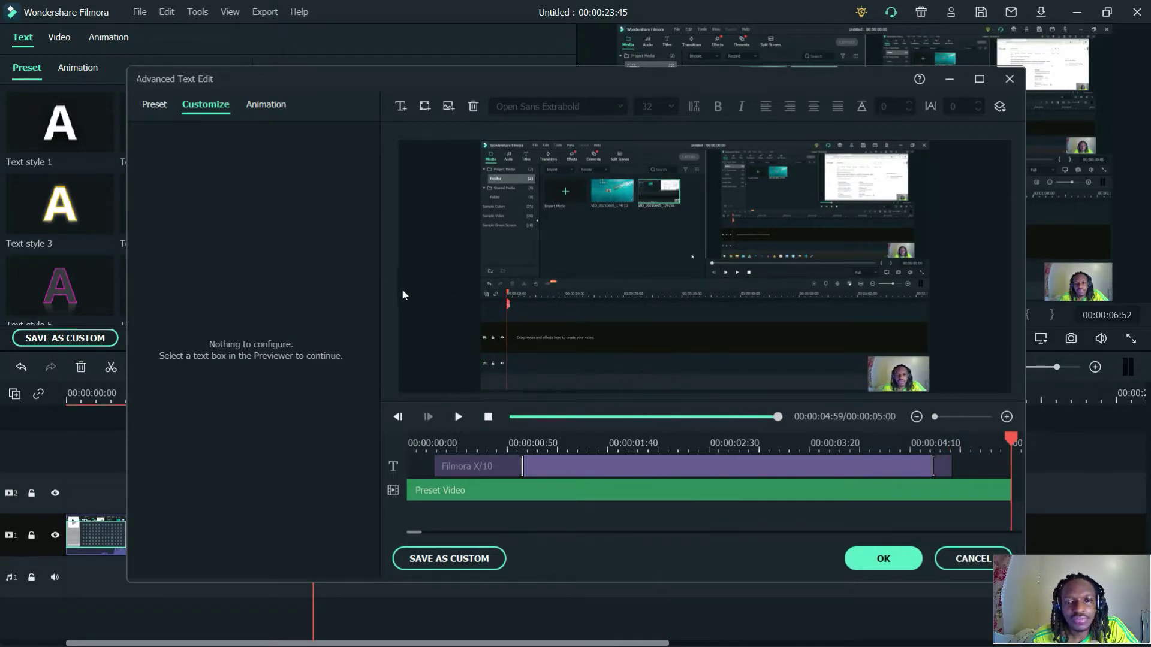
left_click(876, 564)
left_click(514, 445)
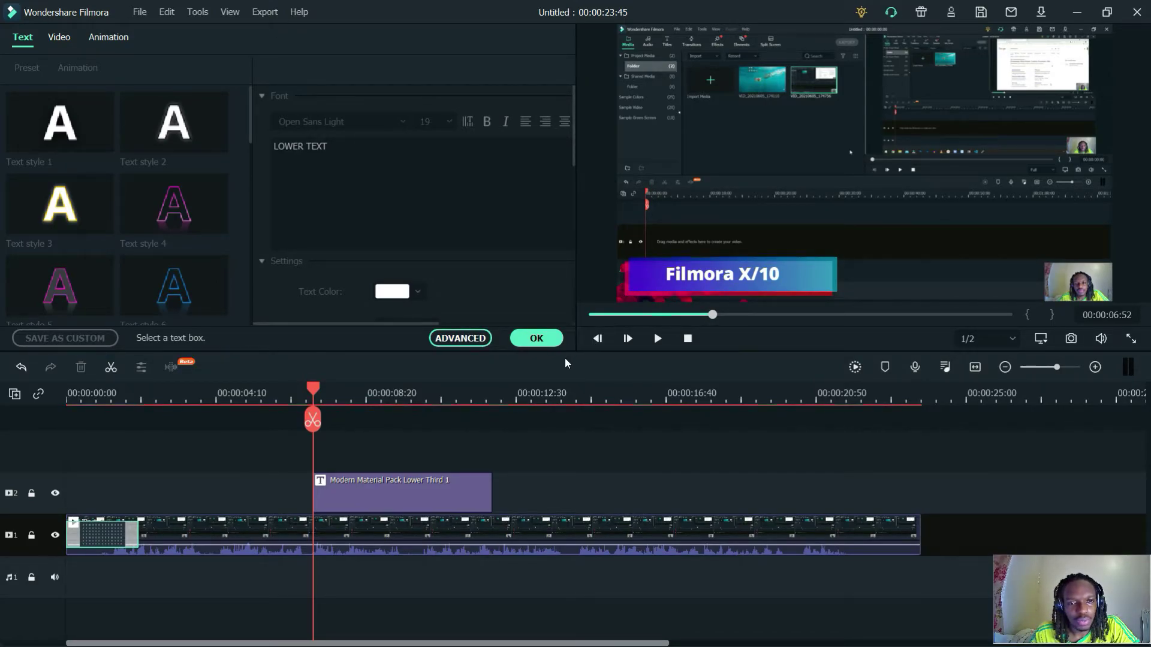
left_click(531, 340)
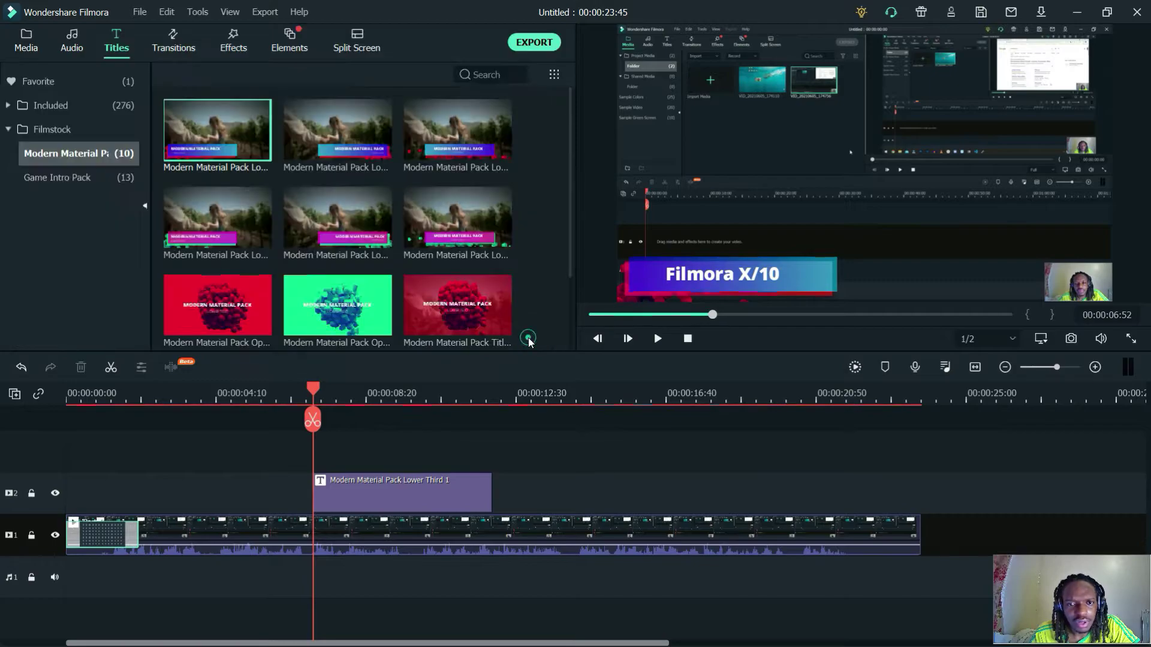
Play the timeline from the start of the lower third title and stop near the end of Part 1, at 00:00:21:56.
scroll(732, 482, "right", 3)
scroll(647, 472, "right", 1)
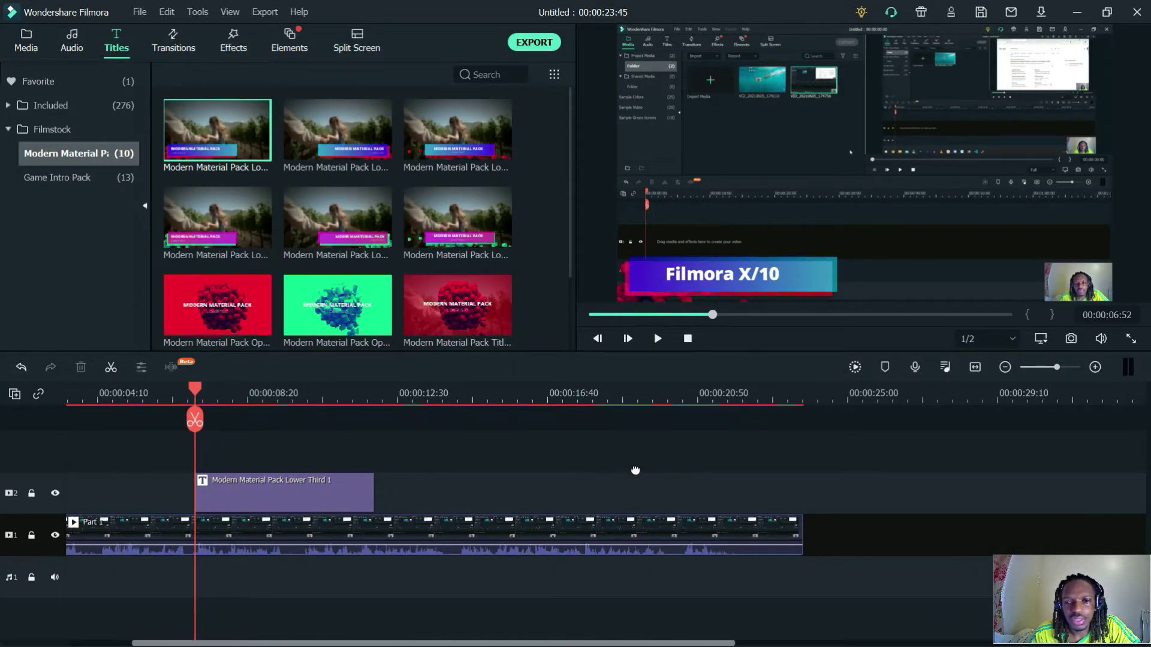
scroll(578, 471, "left", 3)
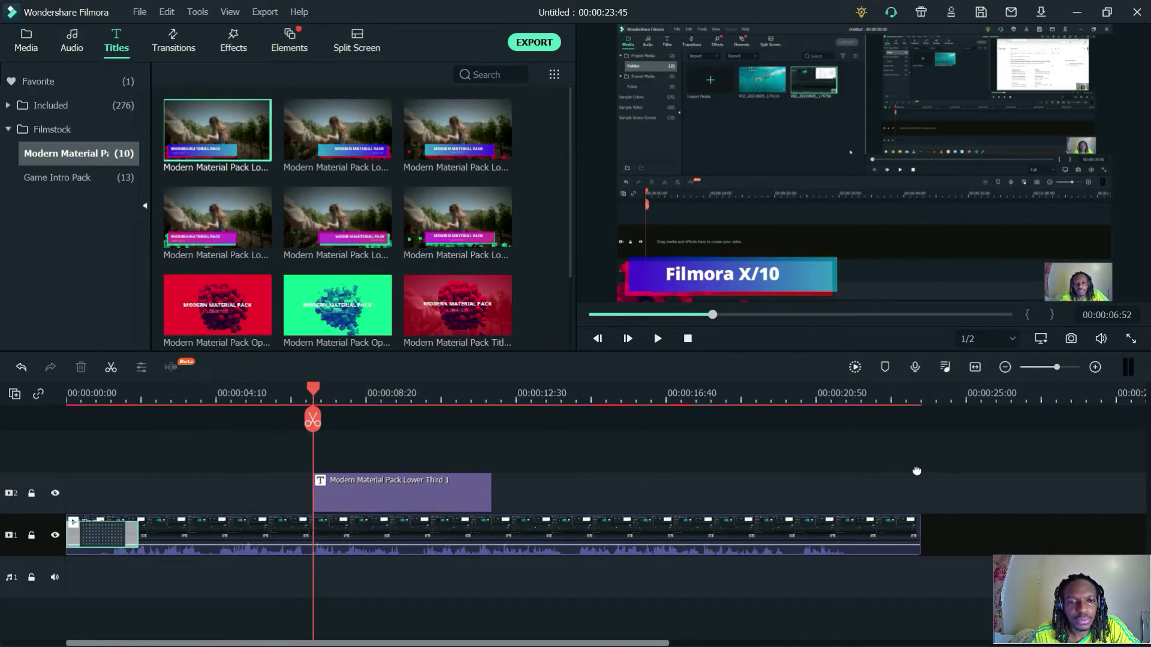
key("space")
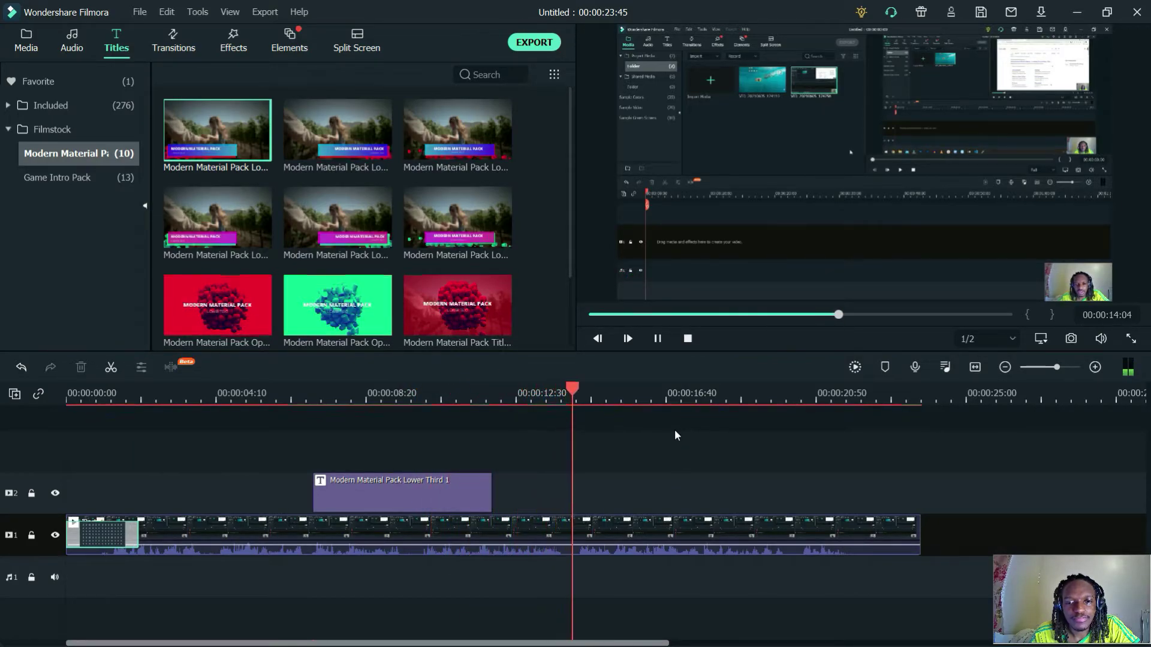
left_click_drag(678, 433, 519, 417)
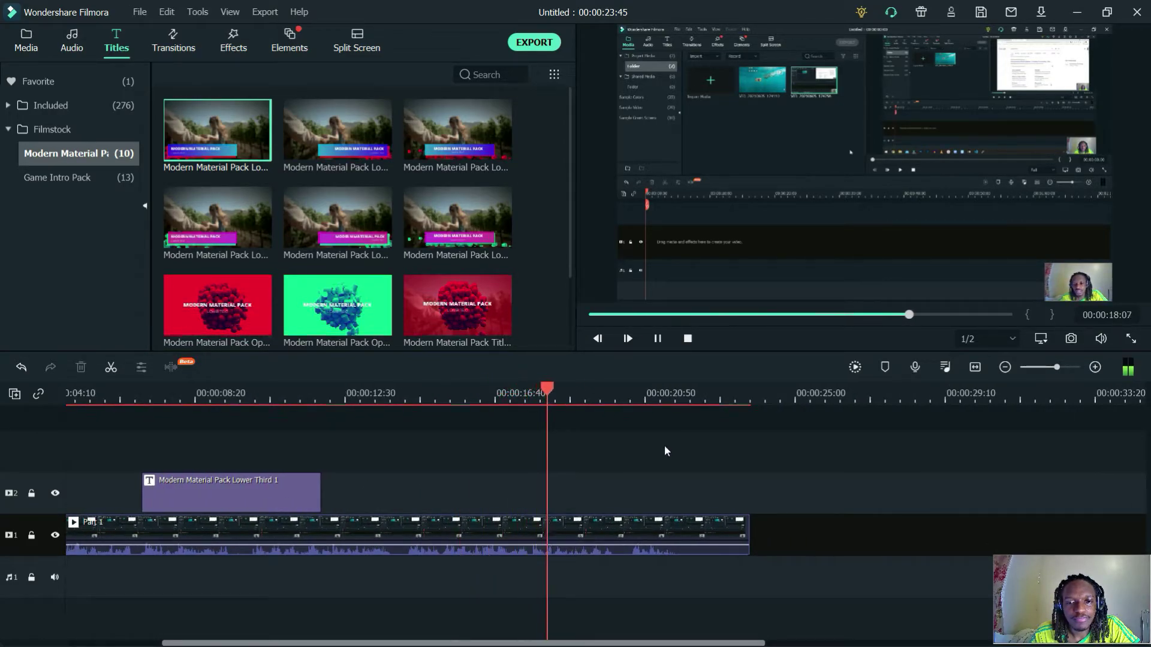
left_click_drag(670, 442, 493, 448)
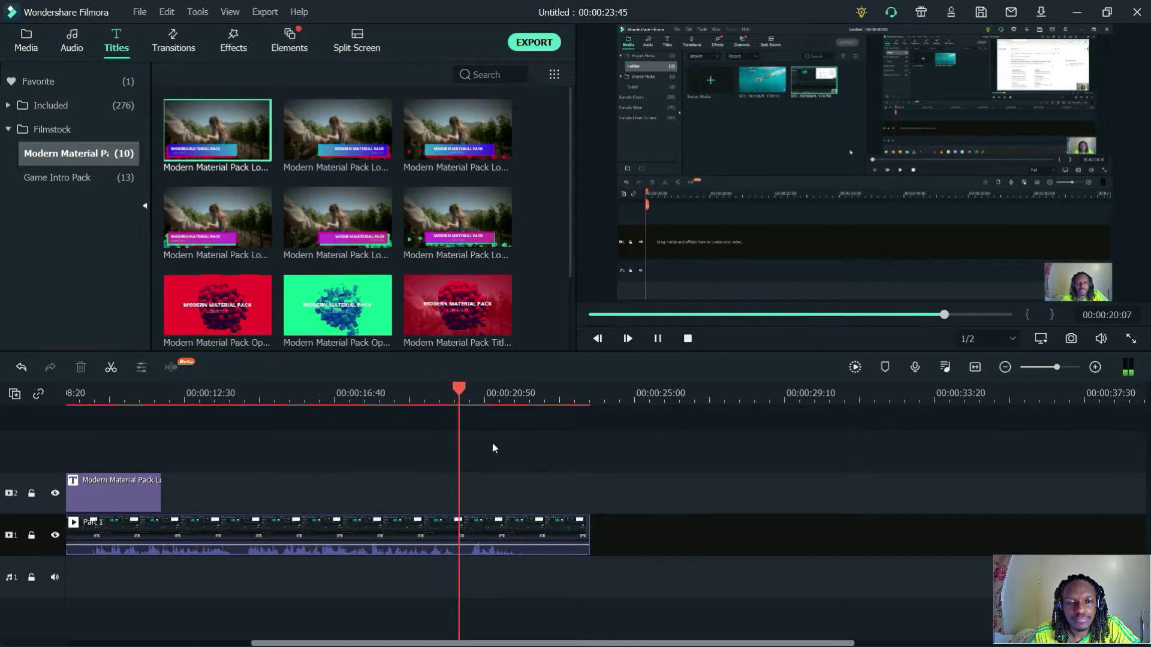
key("space")
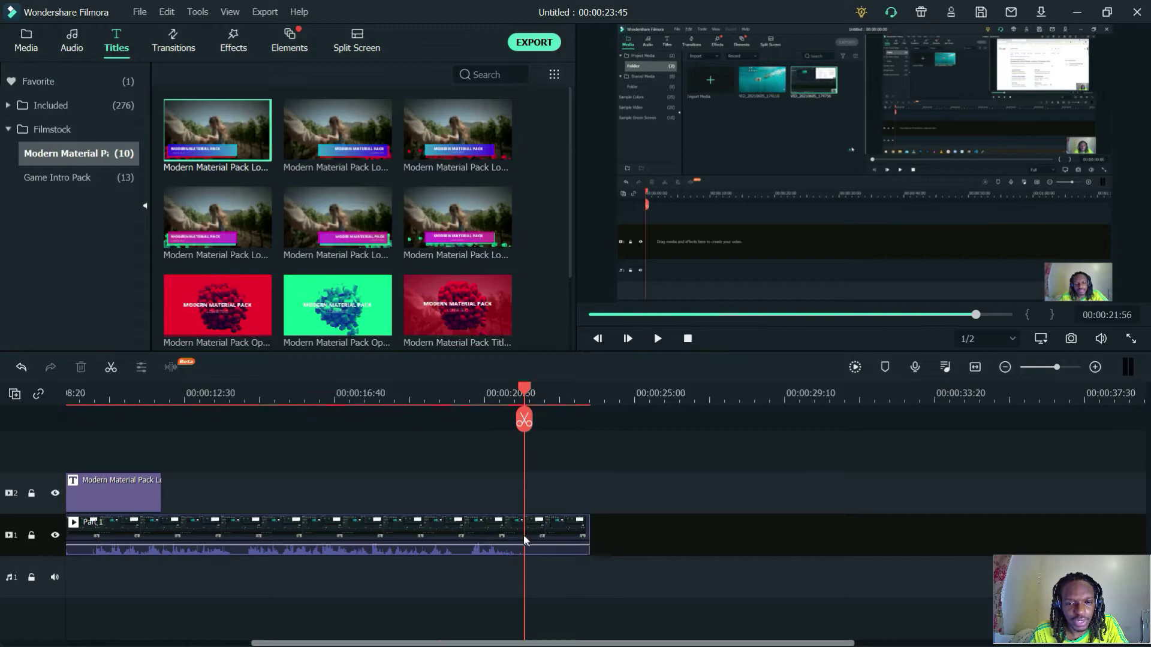
Try splitting the Part 1 clip at the playhead and moving its trailing piece away from the rest.
left_click(571, 520)
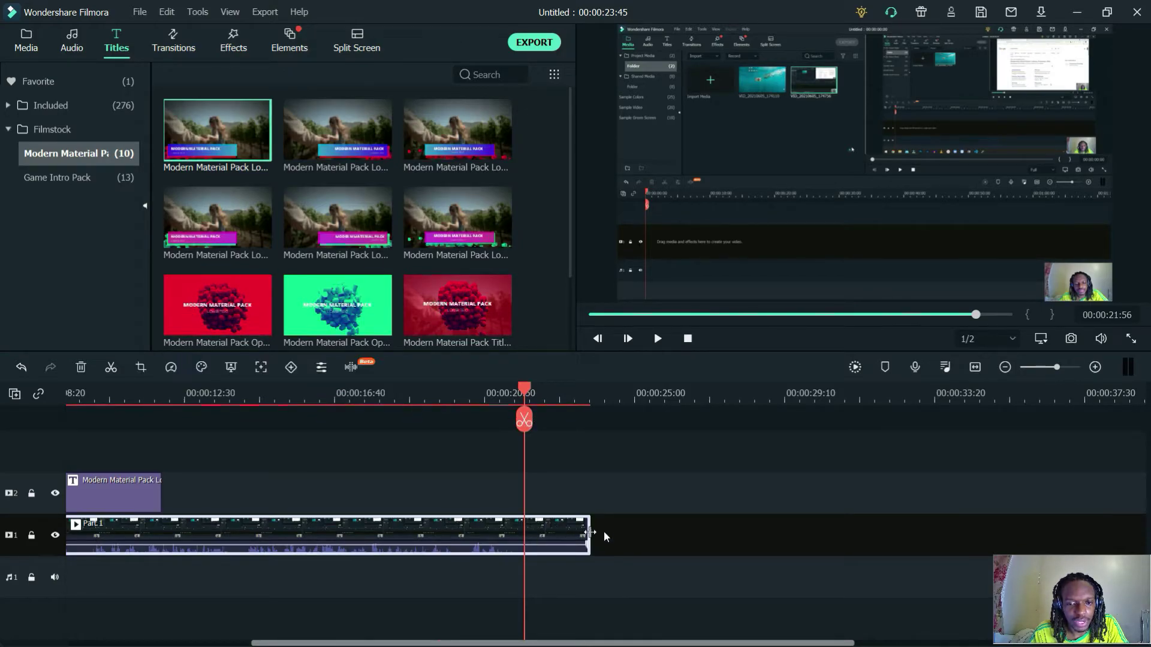
left_click(525, 423)
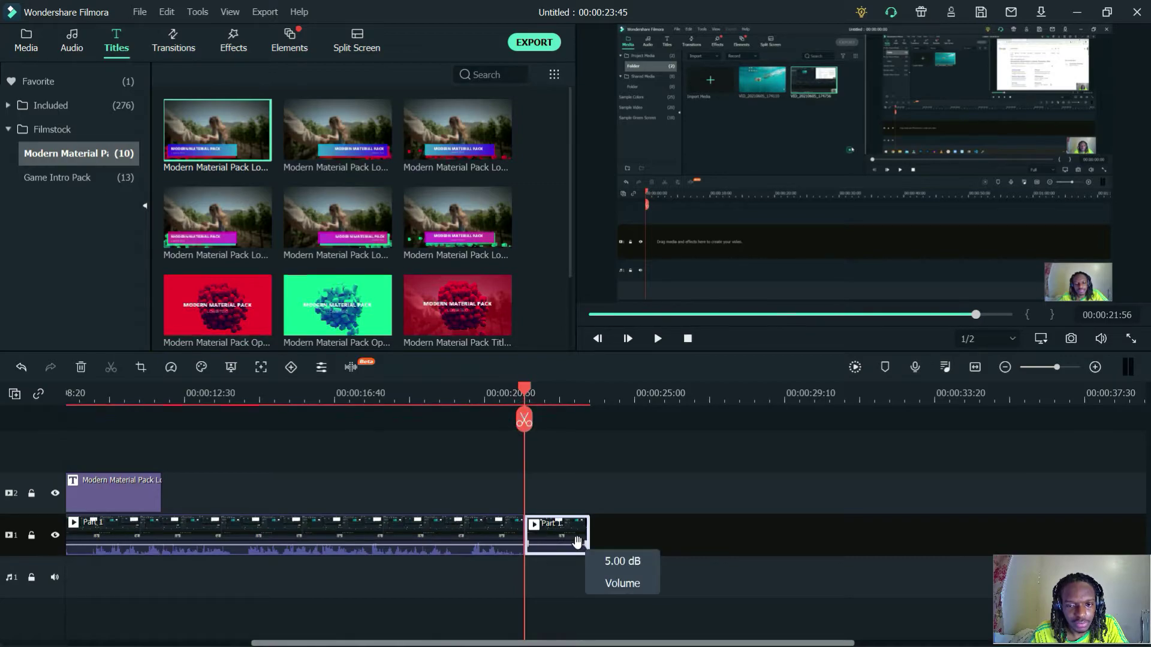
left_click_drag(535, 530, 656, 540)
key("ctrl+z")
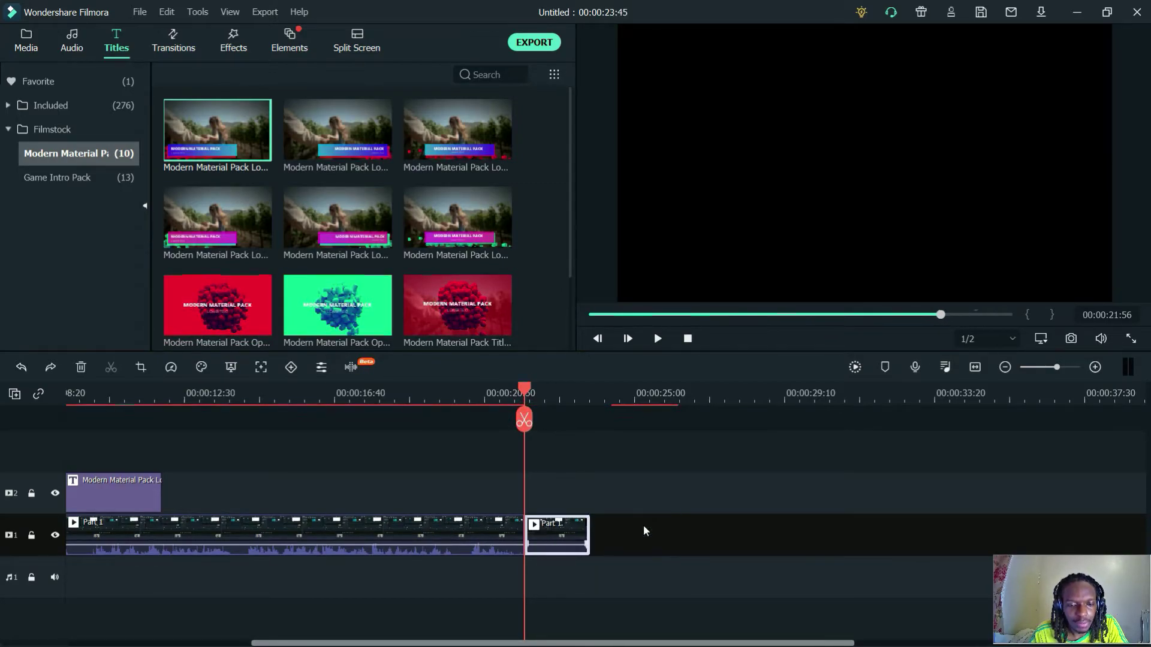
key("ctrl+z")
left_click(555, 446)
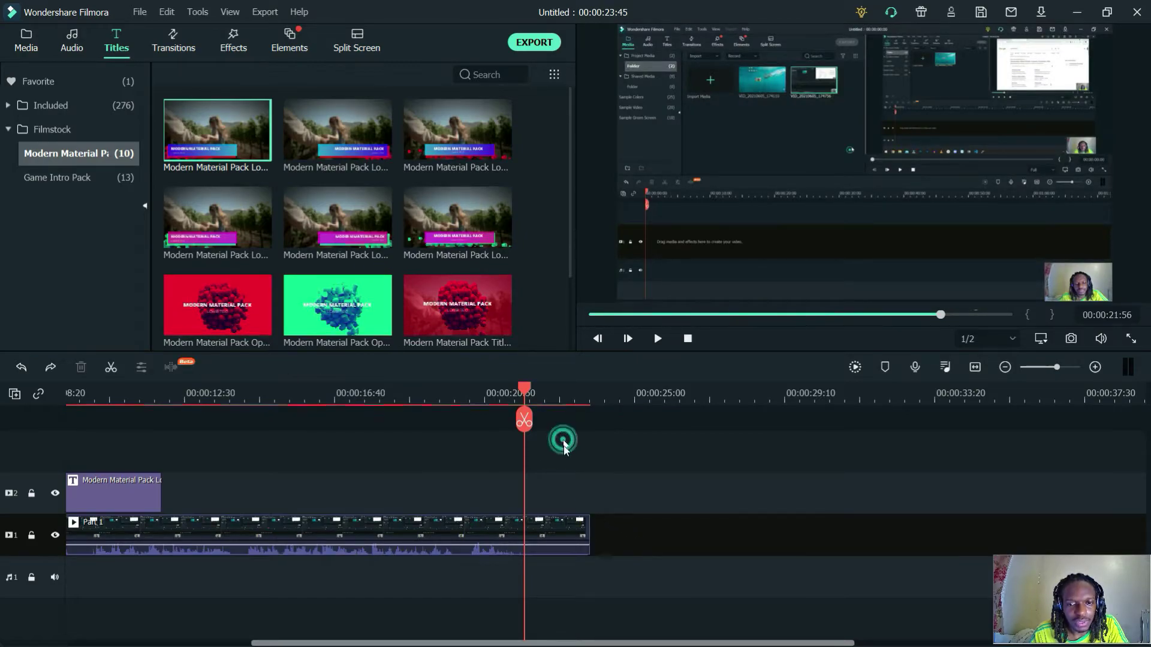
Split the Part 1 clip at 00:00:21:56 and delete the trailing piece.
left_click(563, 520)
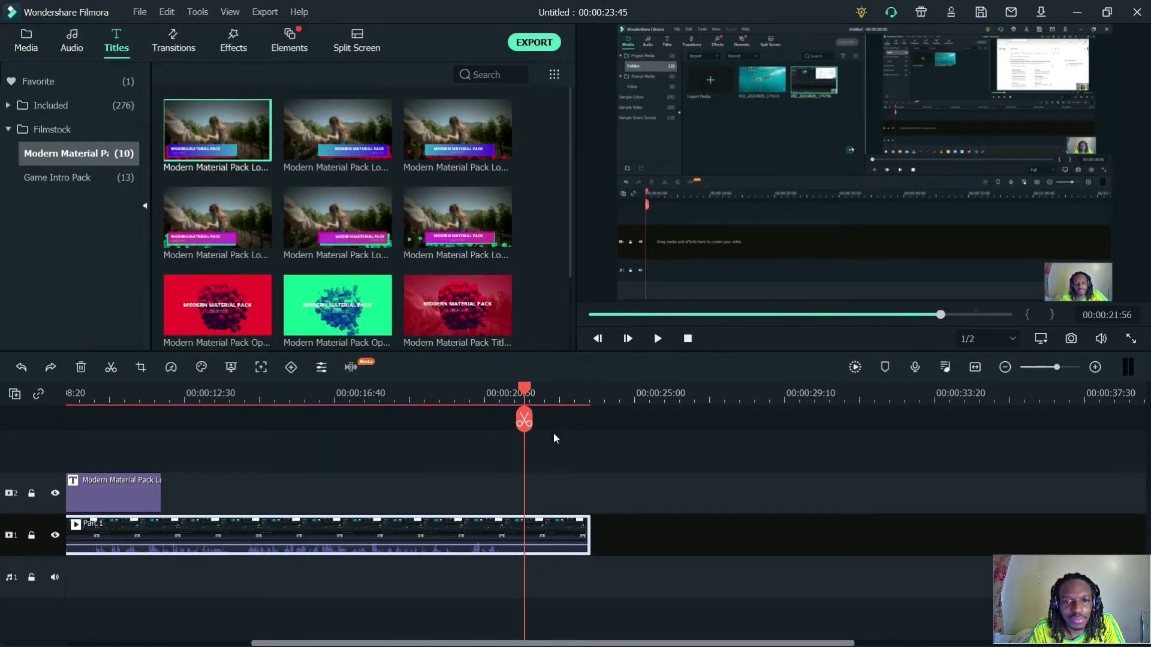
left_click(521, 410)
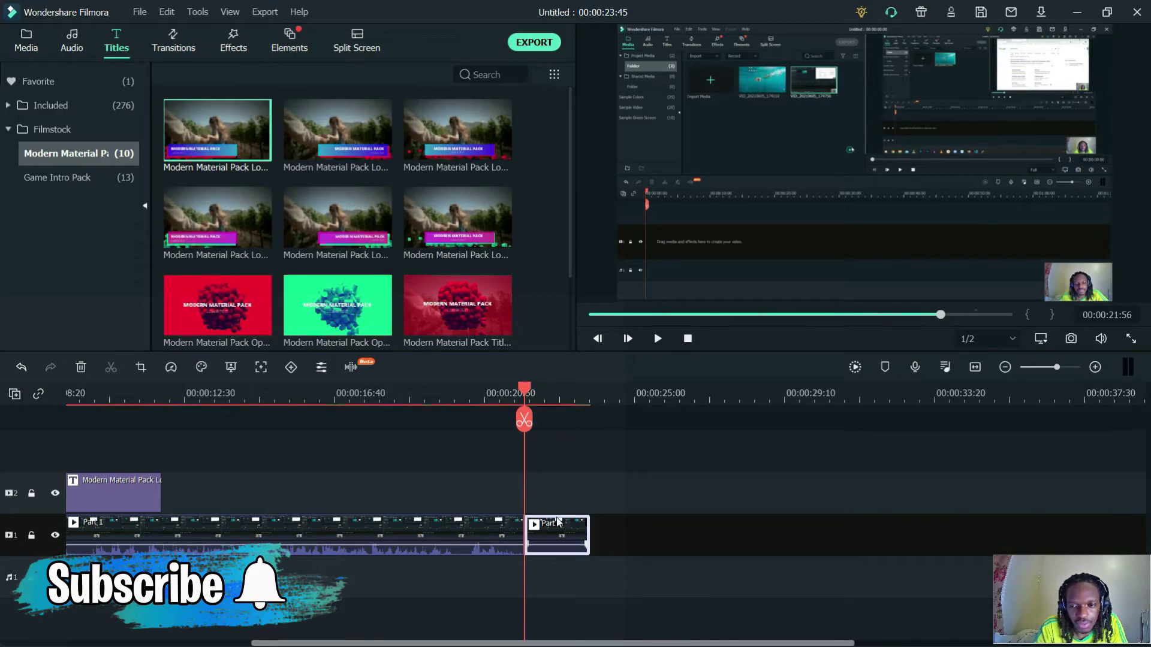
key("Delete")
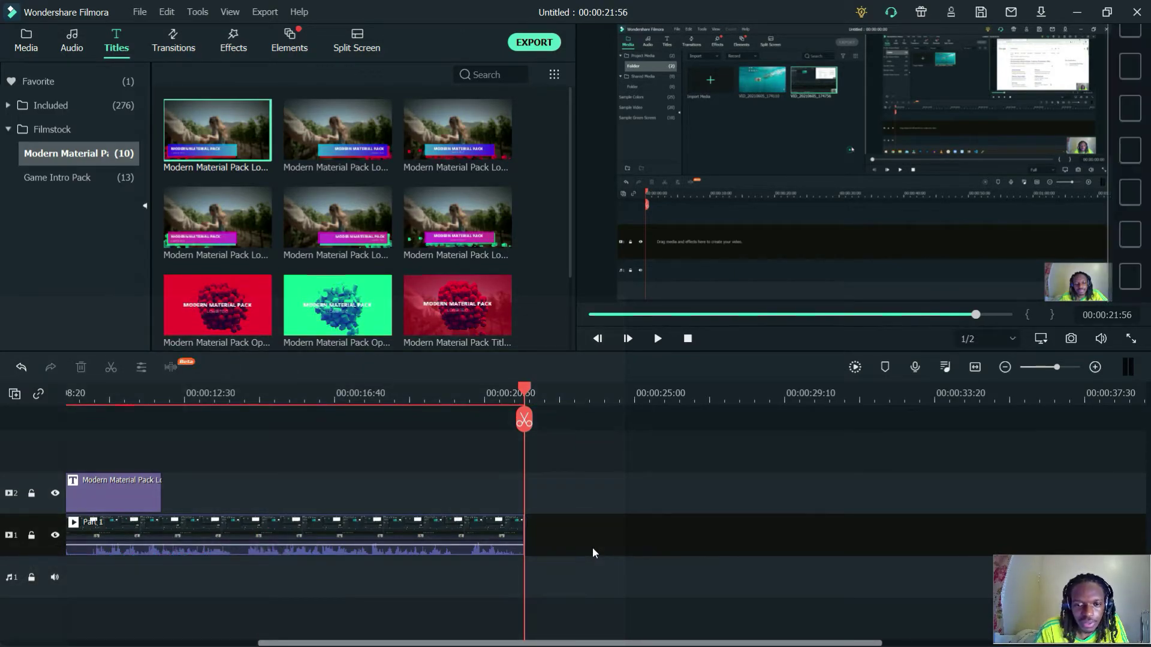
Add the Part 2 clip from the project media to video track 1, directly after Part 1.
left_click(26, 42)
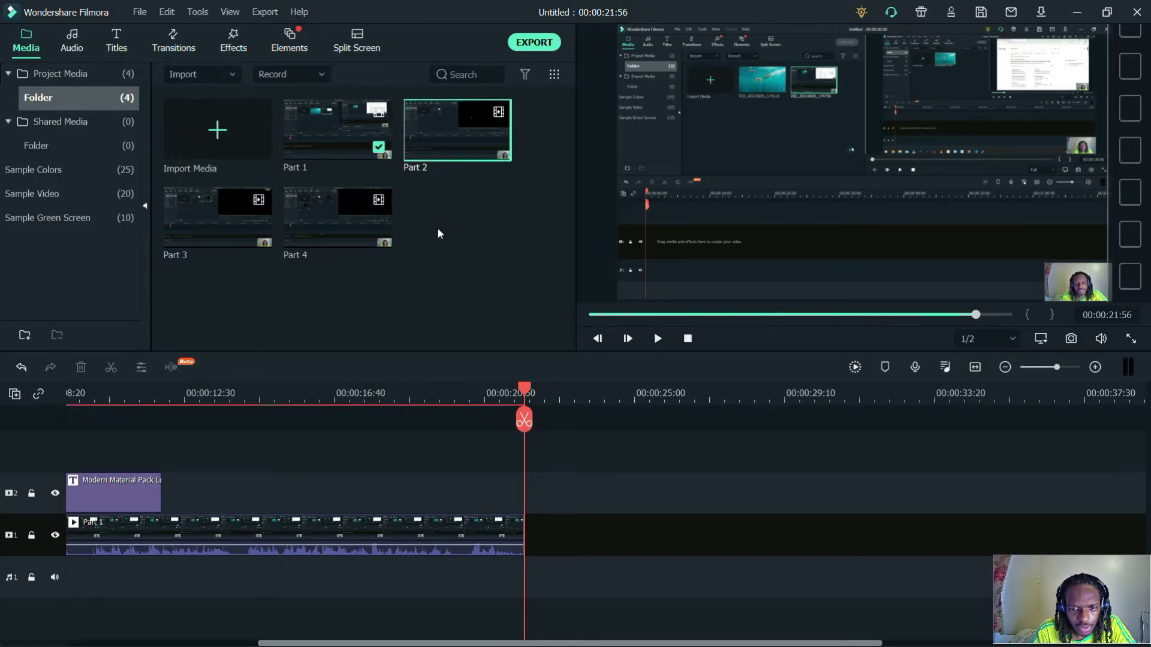
left_click_drag(523, 387, 471, 389)
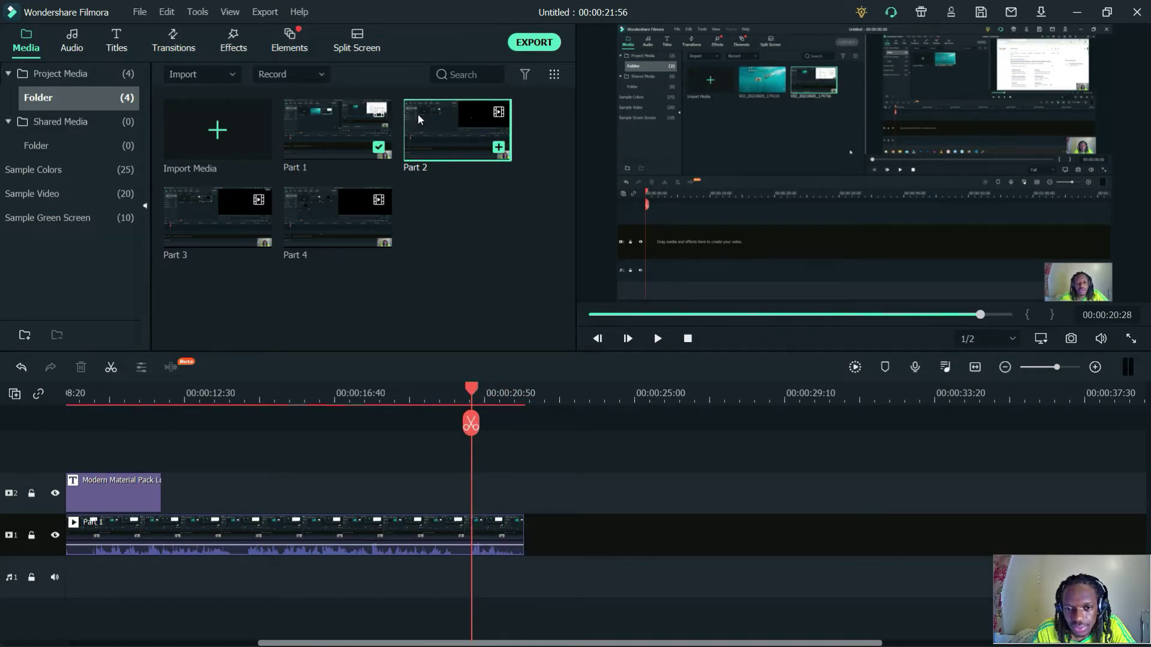
left_click_drag(416, 112, 531, 534)
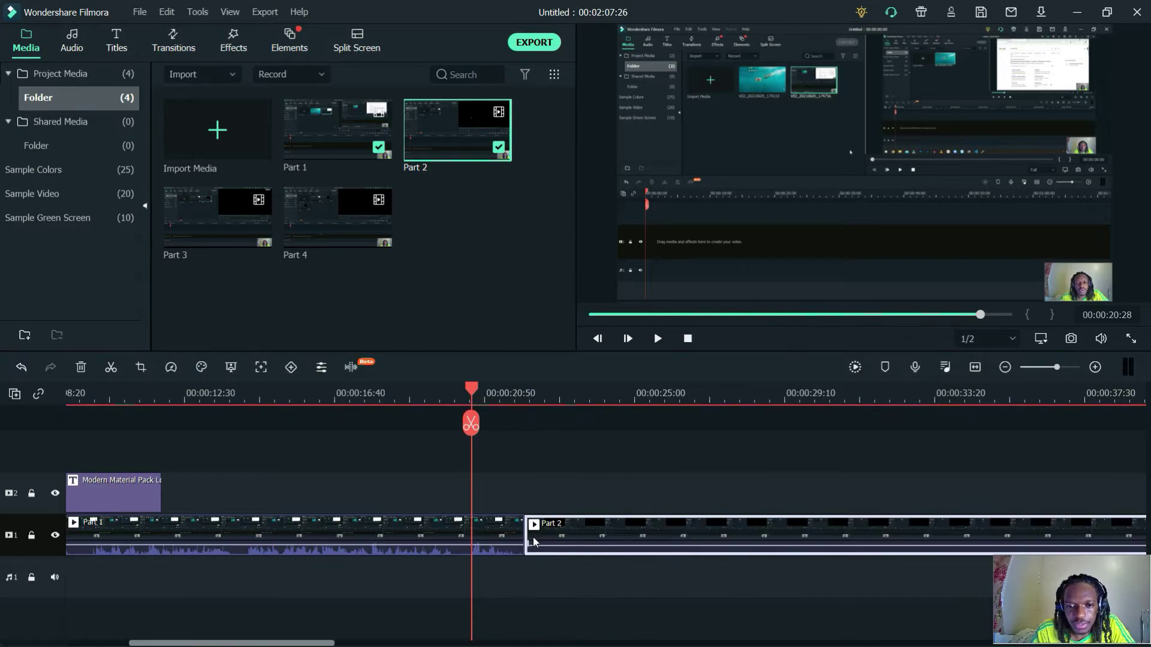
Enable Auto Normalization for the Part 2 clip's audio and set its volume to 5 dB.
double_click(599, 527)
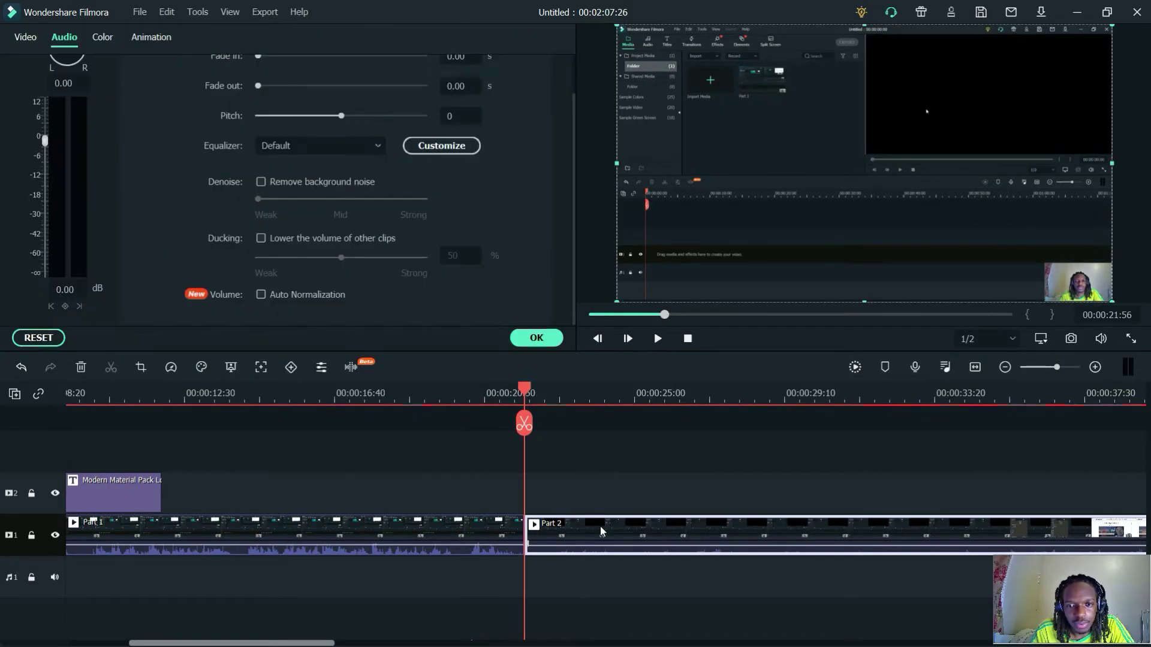
left_click(280, 297)
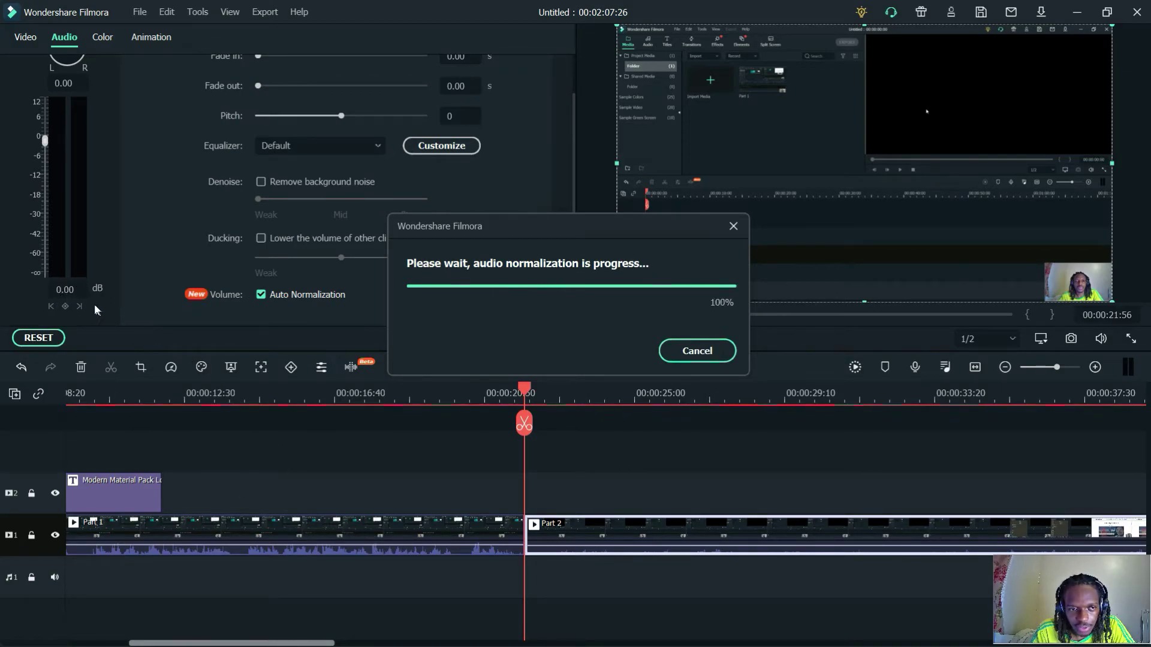
left_click(65, 291)
type("5")
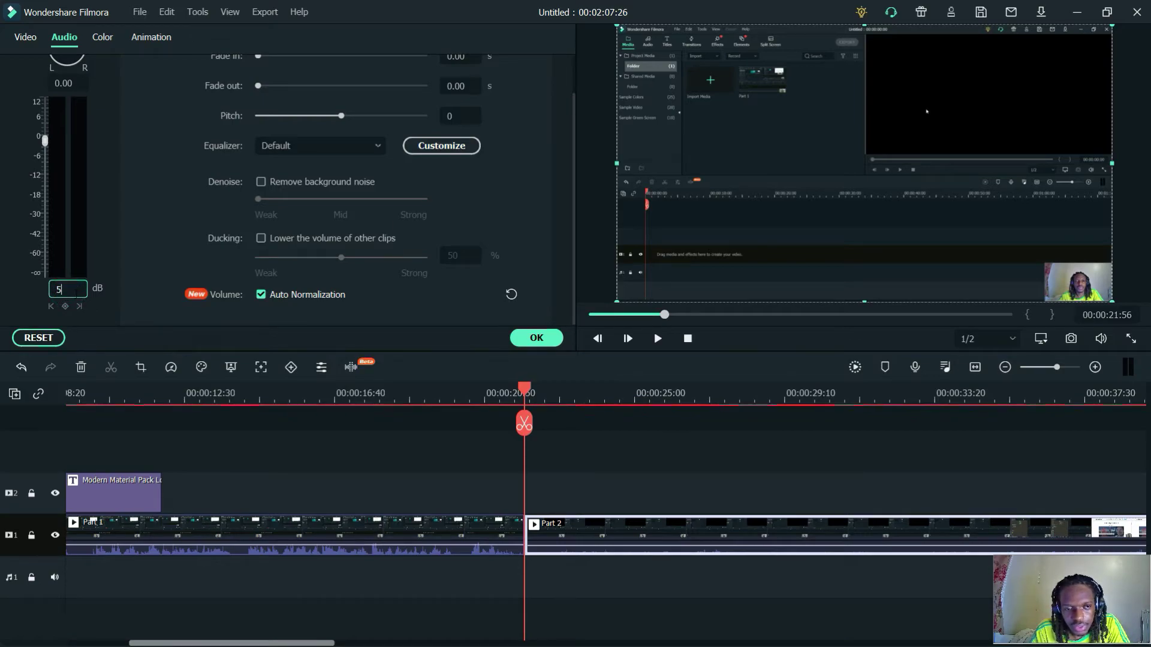
key("Return")
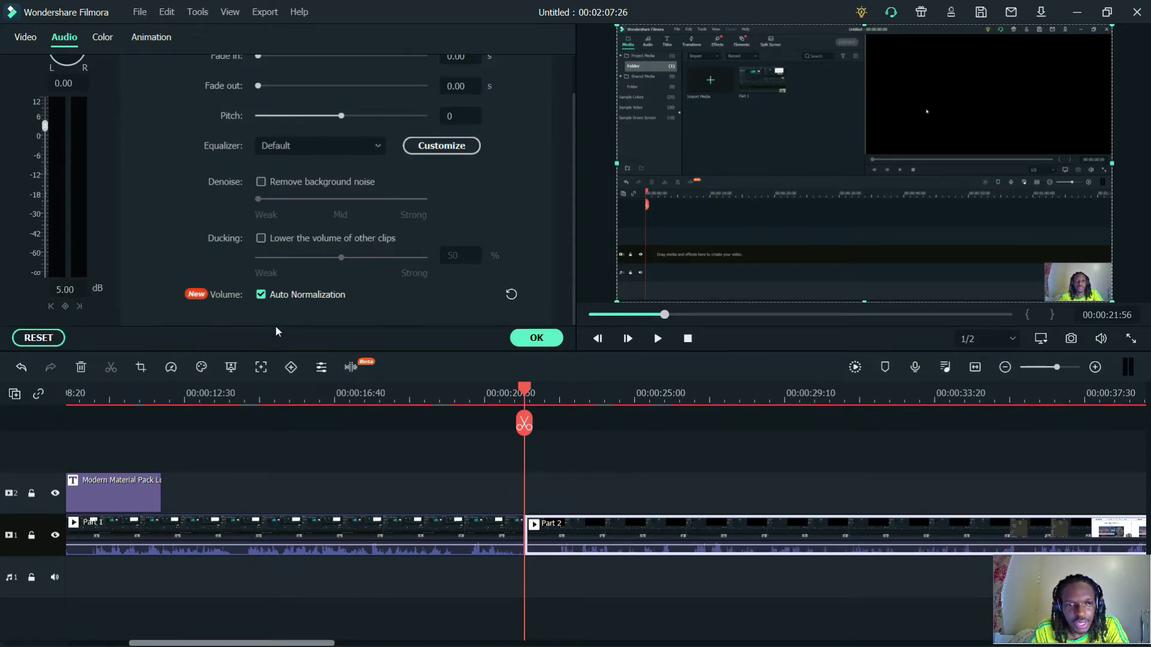
left_click(536, 339)
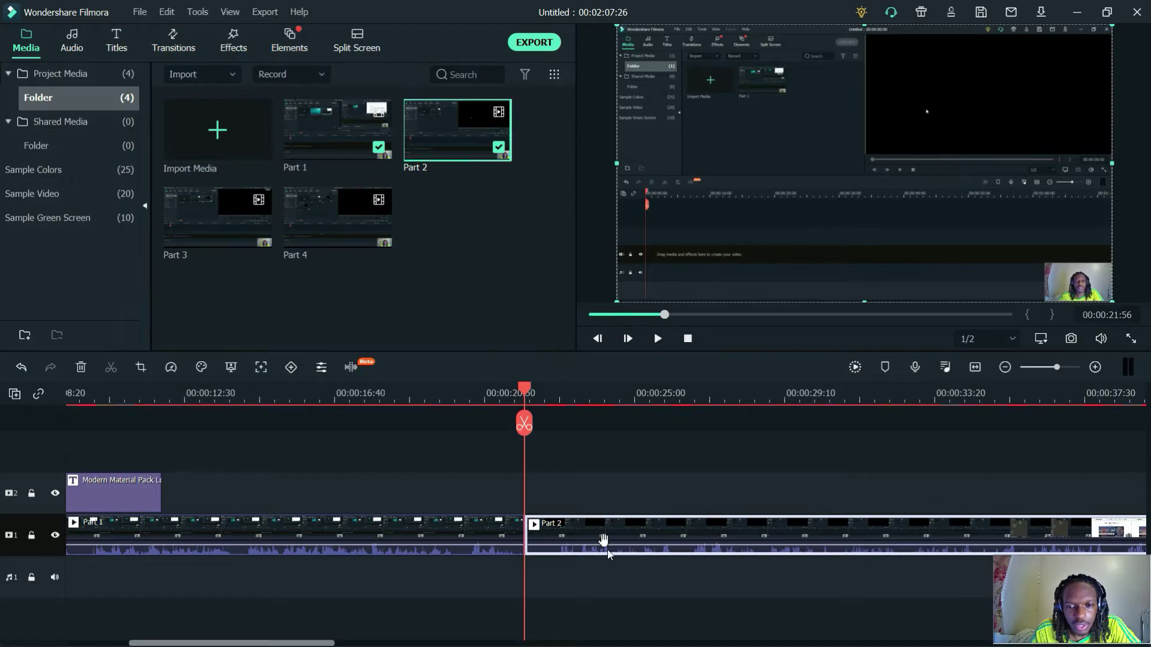
Play the timeline from the start of Part 2 to 00:00:32:57 and examine the clip's waveform up close.
left_click_drag(588, 454, 347, 446)
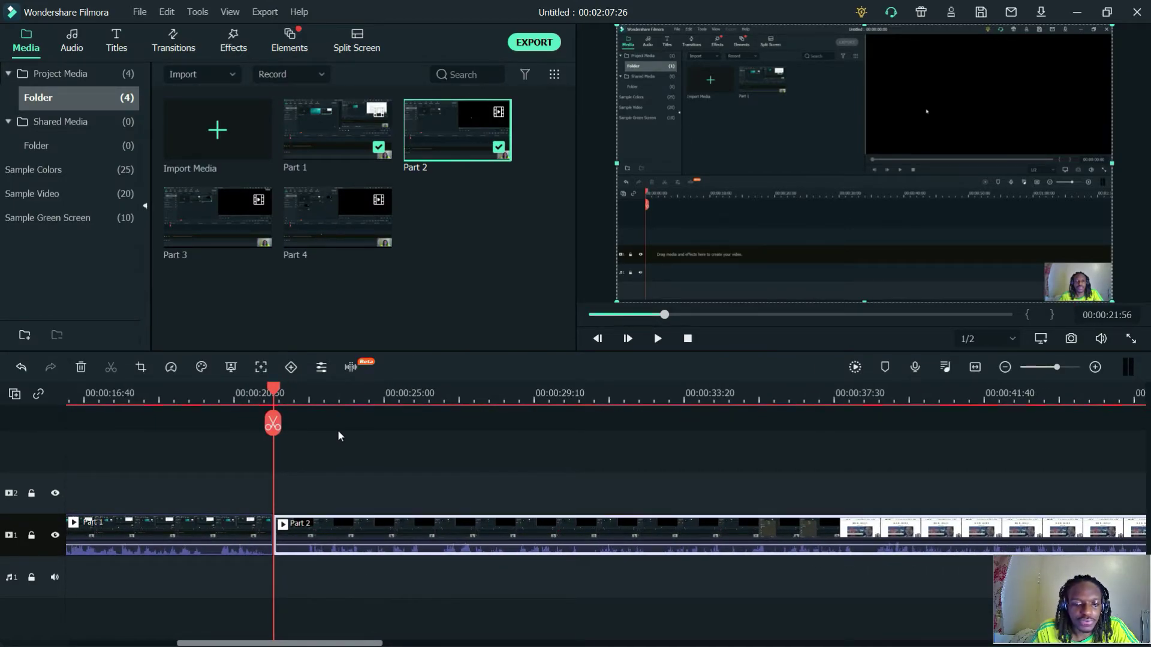
key("space")
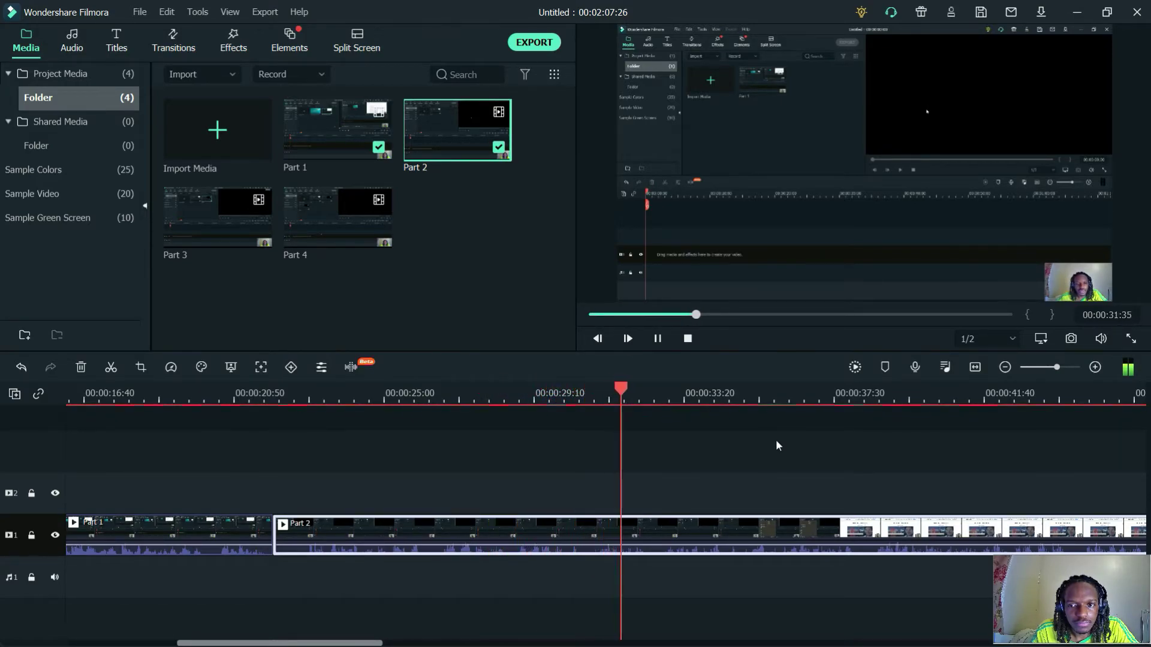
key("space")
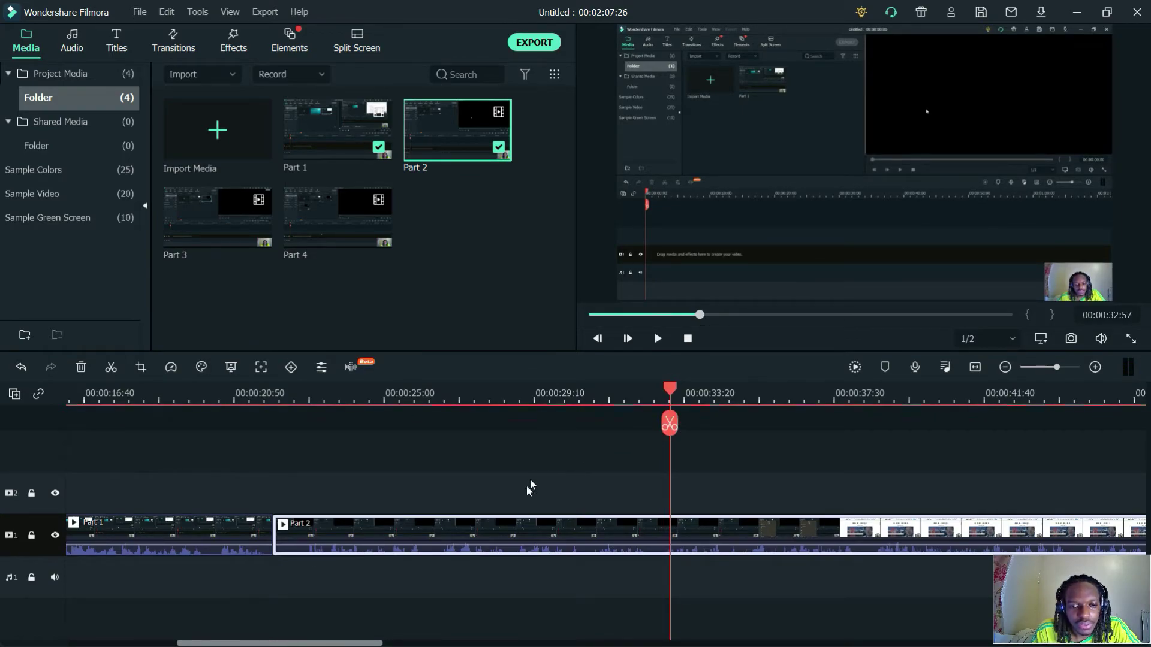
scroll(470, 489, "up", 2)
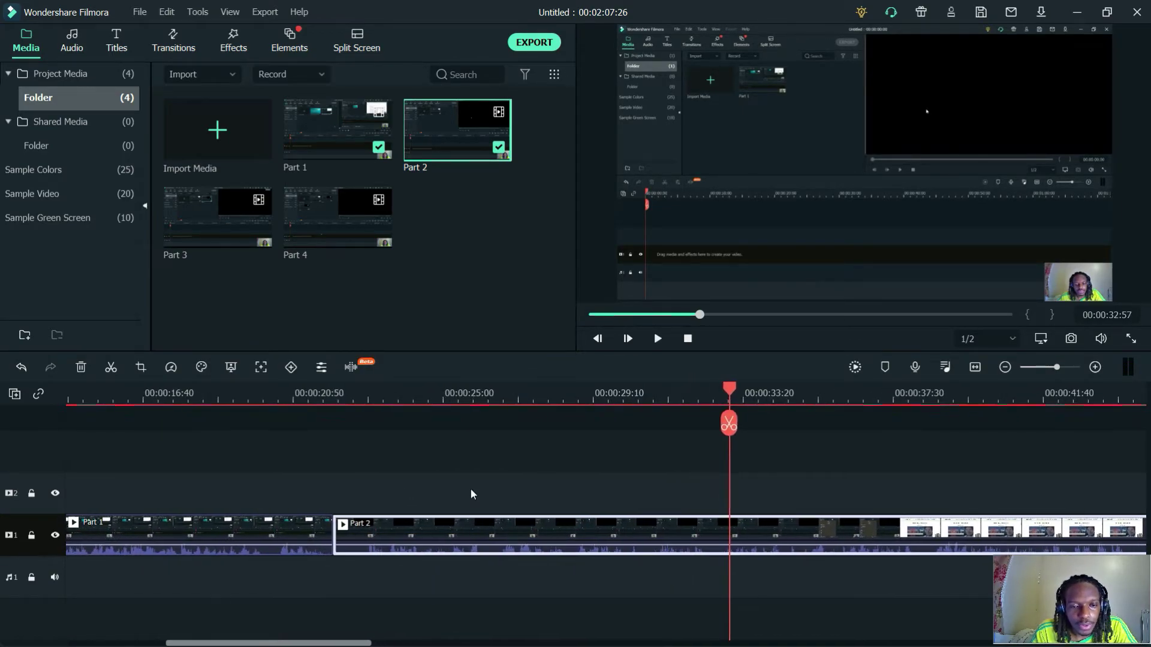
scroll(416, 501, "up", 2)
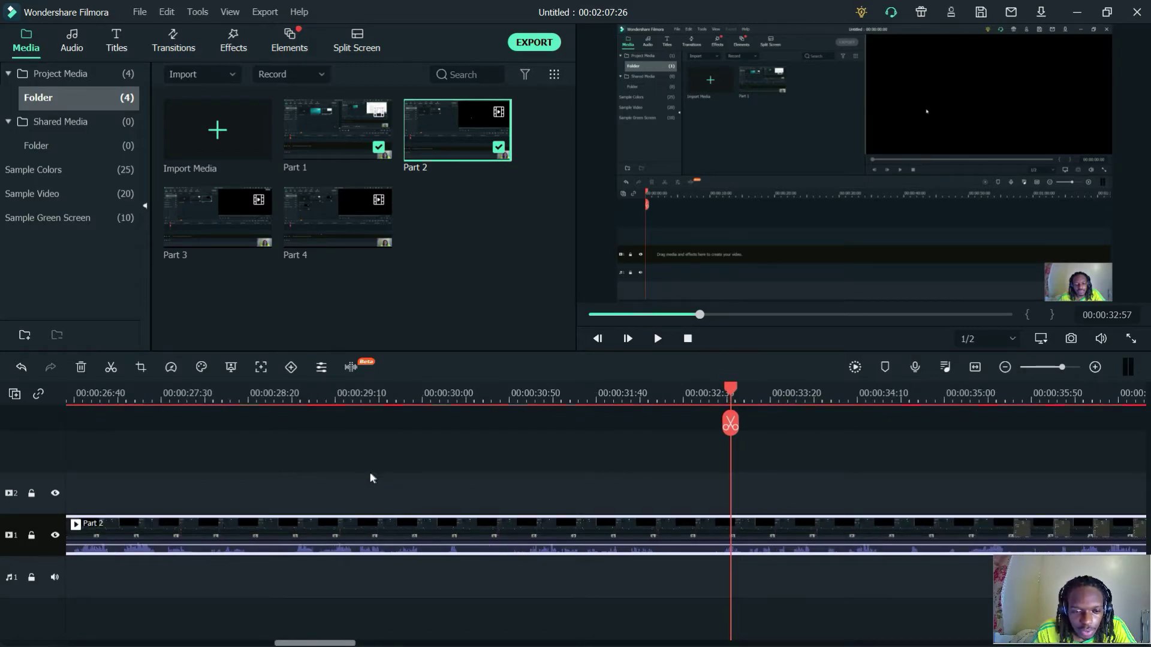
Set the timeline track height to Big and examine the audio waveforms along Part 1 and Part 2.
right_click(52, 549)
mouse_move(142, 518)
left_click(249, 560)
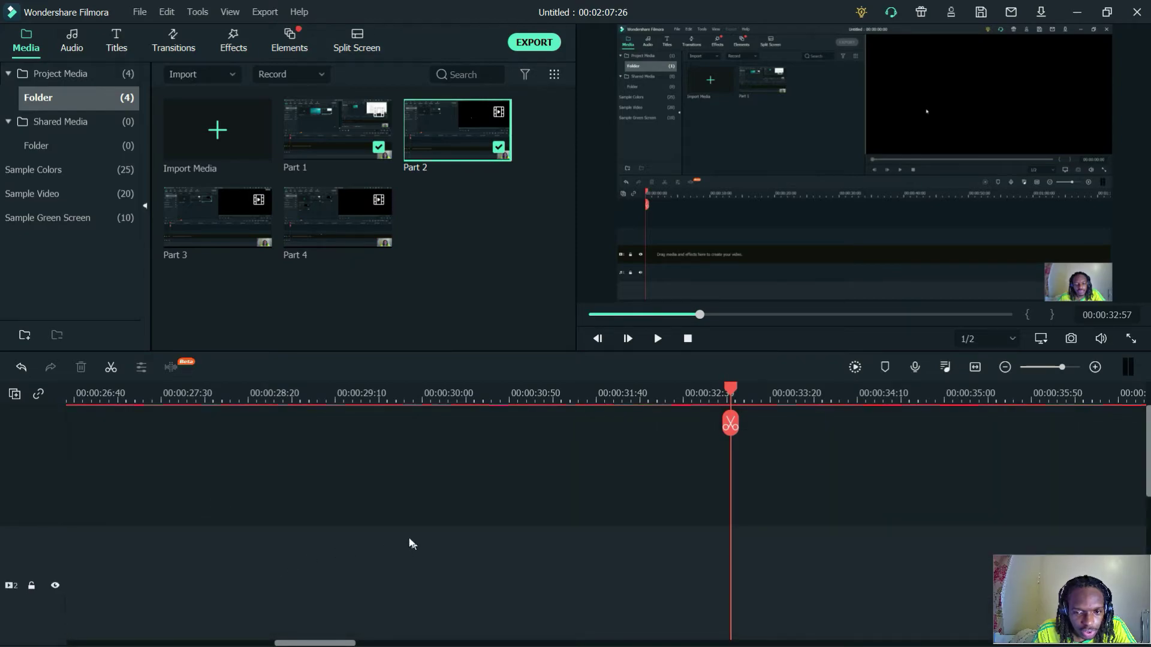
scroll(300, 557, "down", 3)
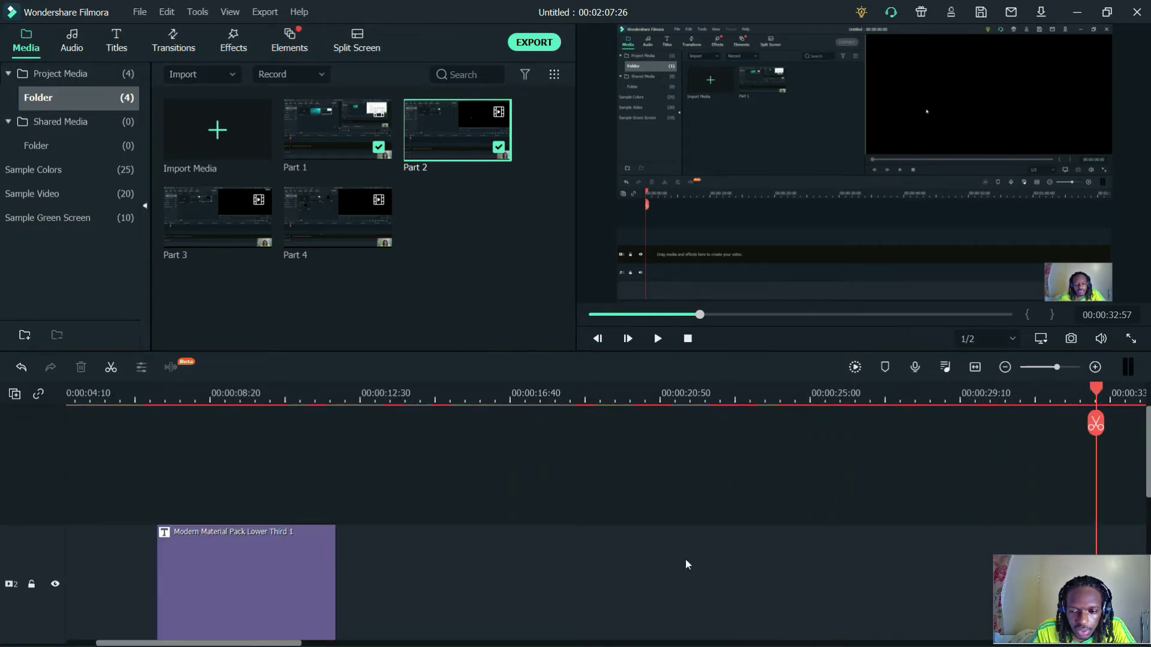
scroll(685, 559, "down", 2)
scroll(568, 532, "down", 3)
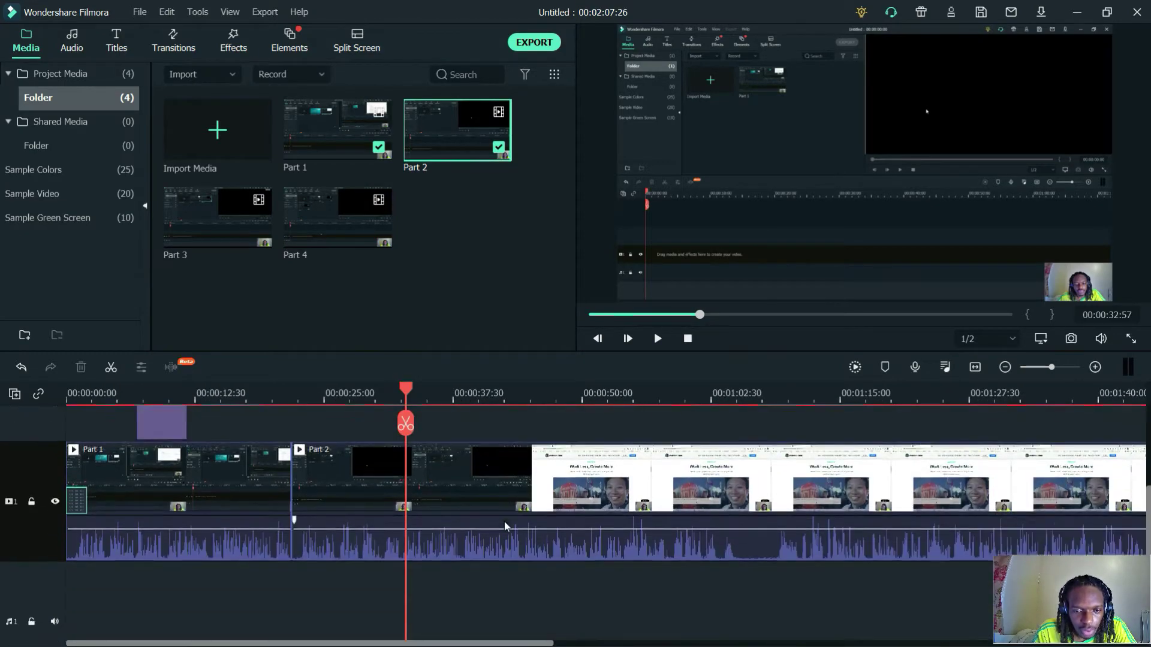
scroll(534, 557, "right", 5)
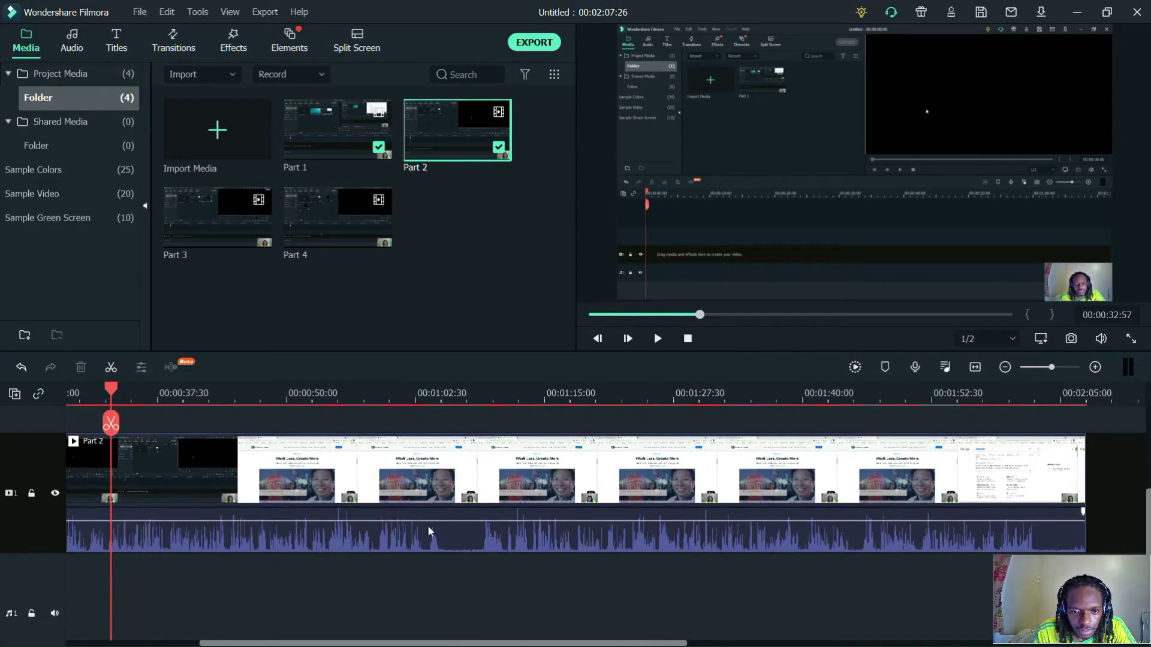
scroll(432, 525, "up", 1)
left_click(438, 521)
scroll(455, 520, "left", 5)
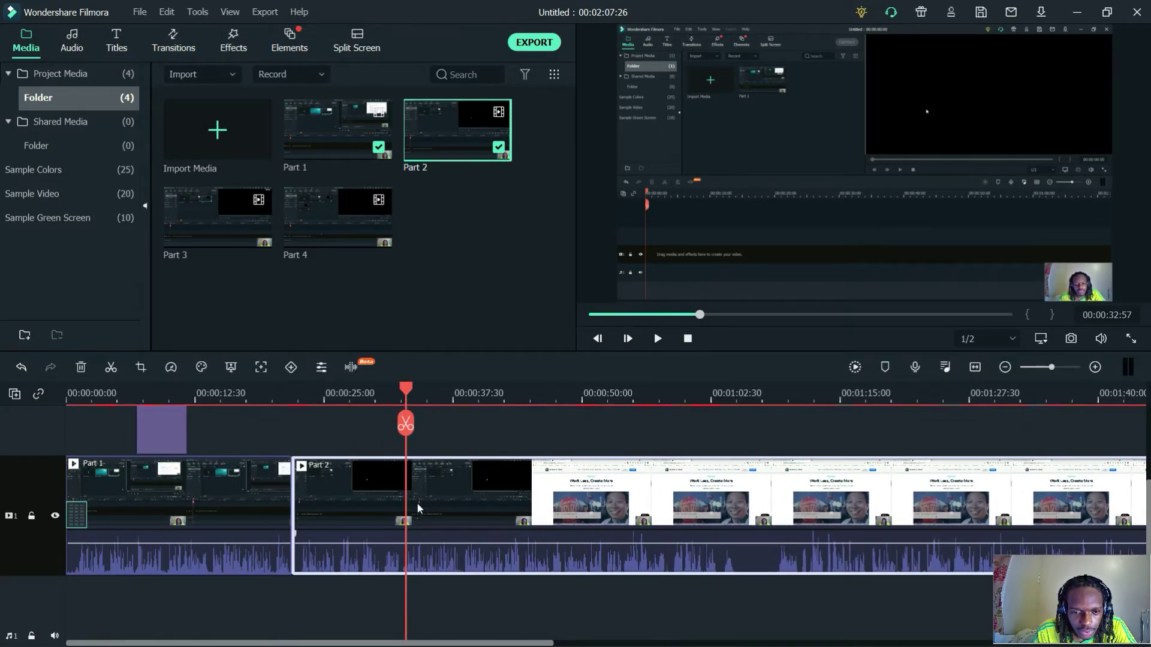
Play the timeline from just before the start of Part 2 up to 00:00:23:29.
left_click_drag(406, 424, 281, 419)
key("space")
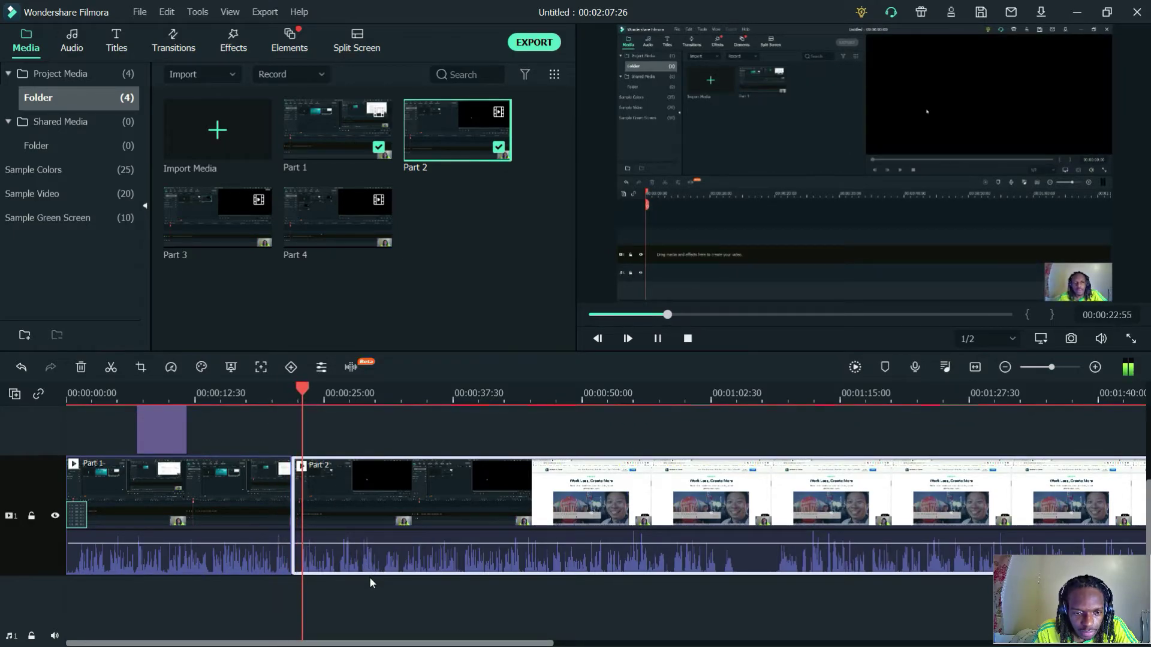
key("space")
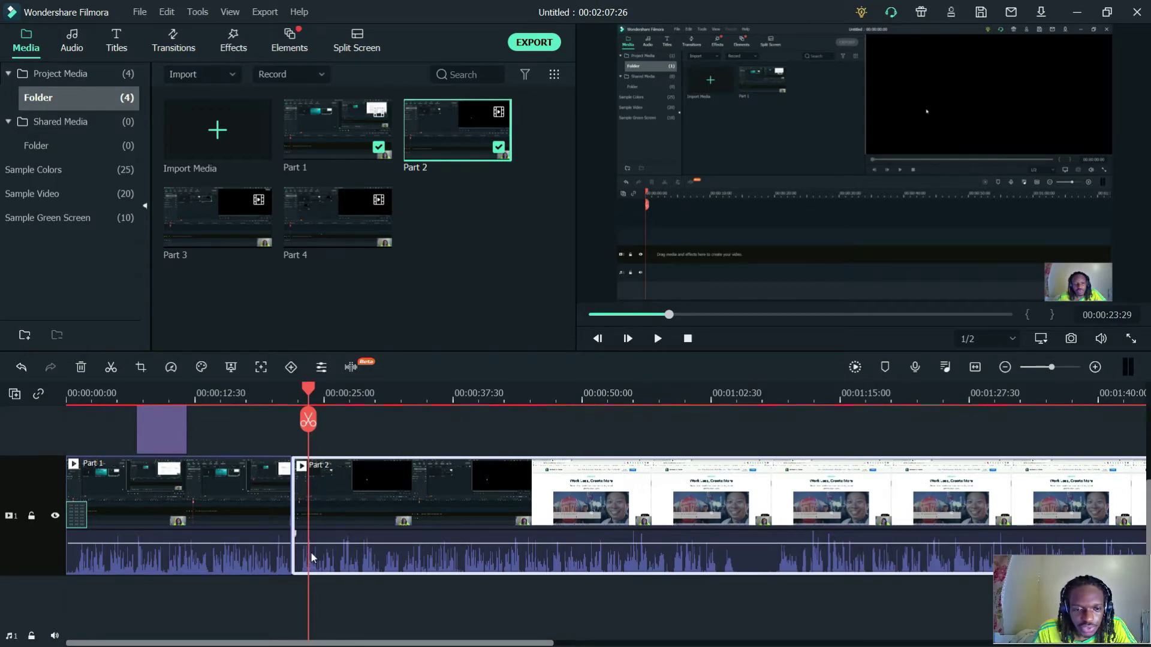
Split the Part 2 clip at 00:00:22:29 and delete the short leading piece.
scroll(311, 557, "up", 2)
scroll(318, 544, "up", 2)
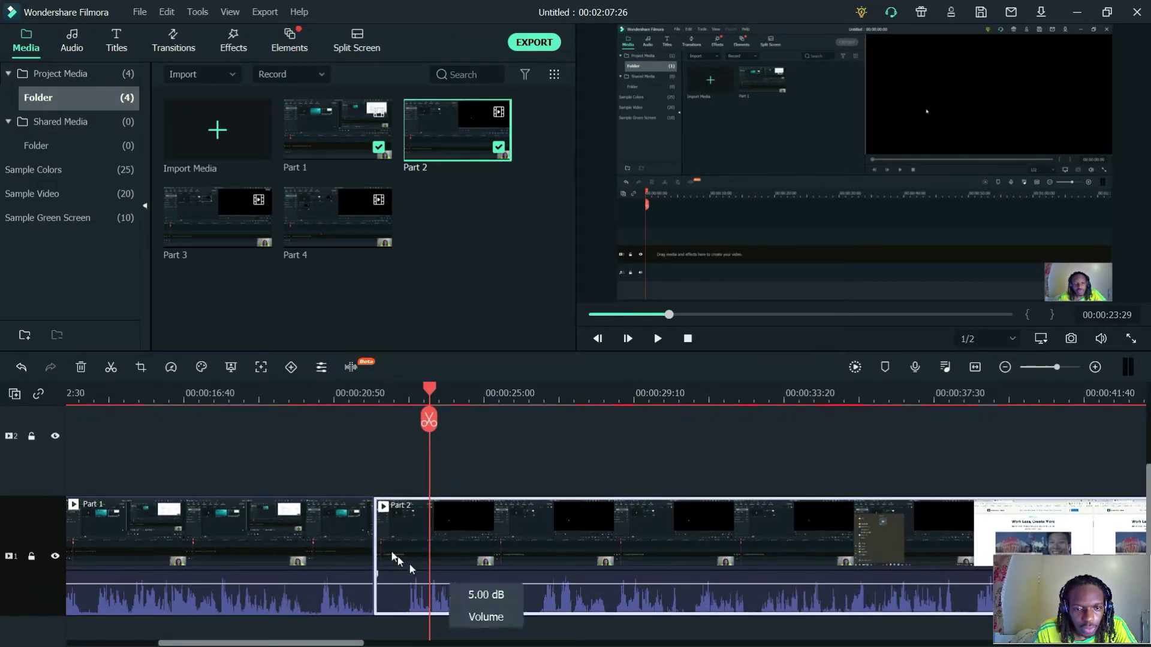
left_click(380, 471)
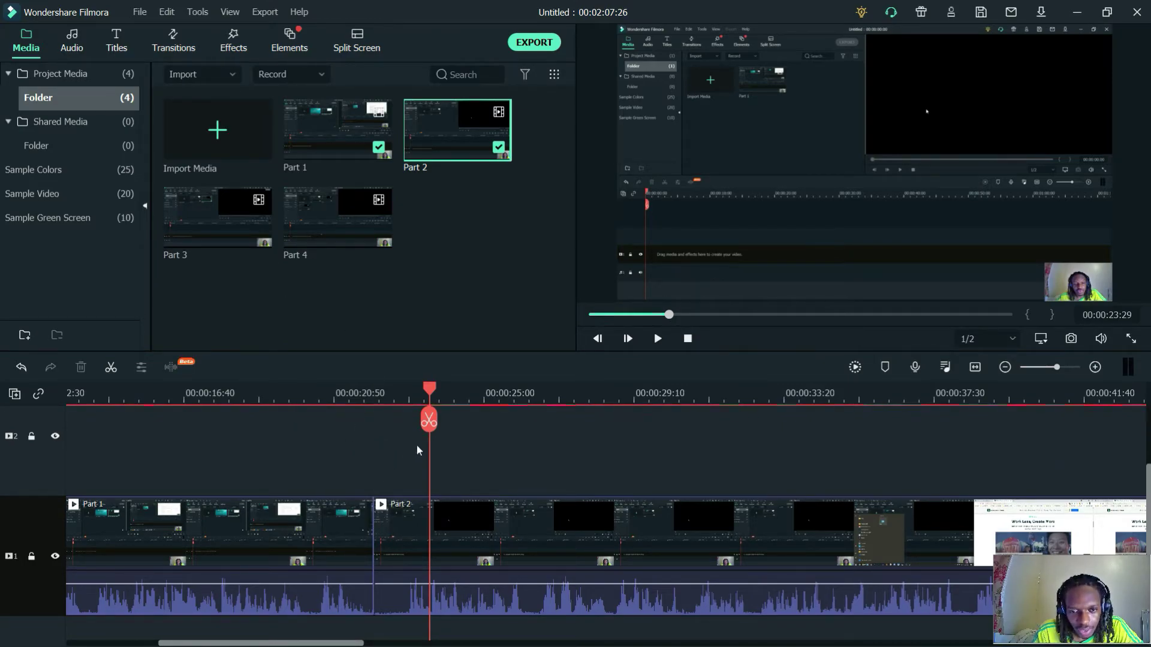
left_click(508, 522)
left_click_drag(427, 418, 392, 410)
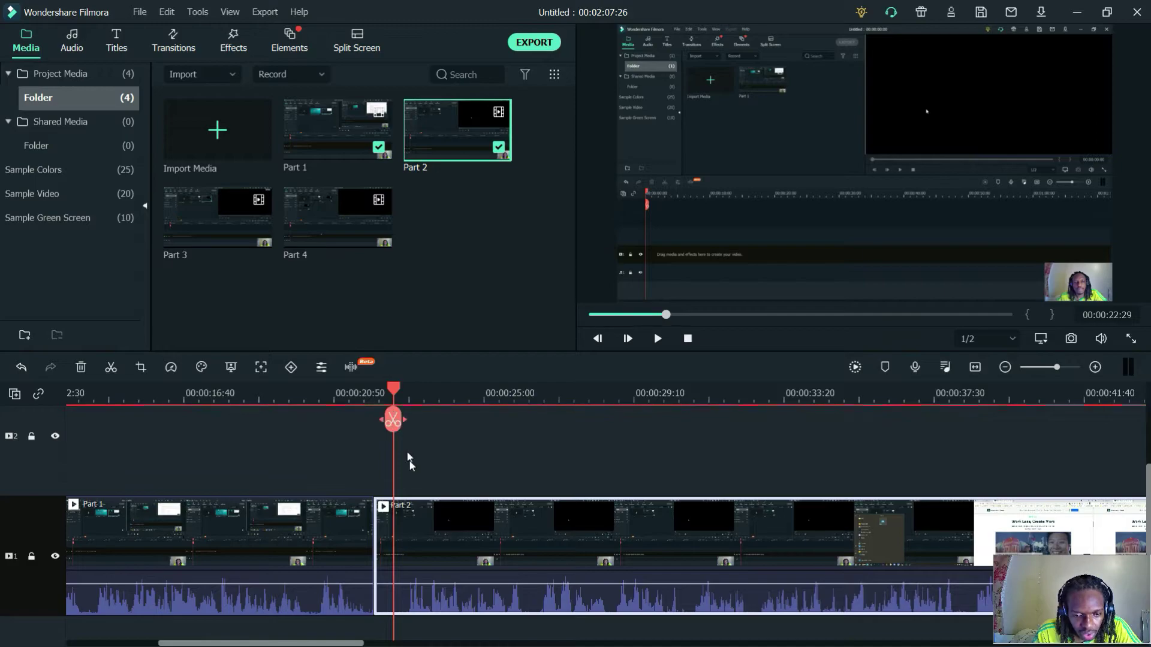
key("ctrl+b")
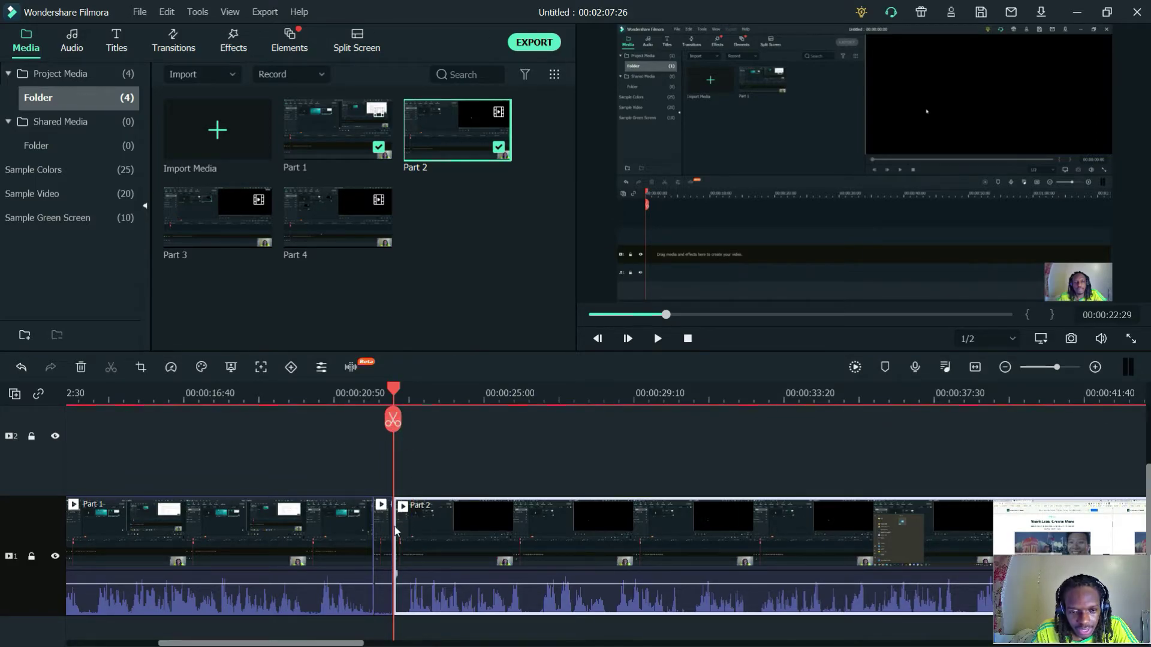
left_click(386, 535)
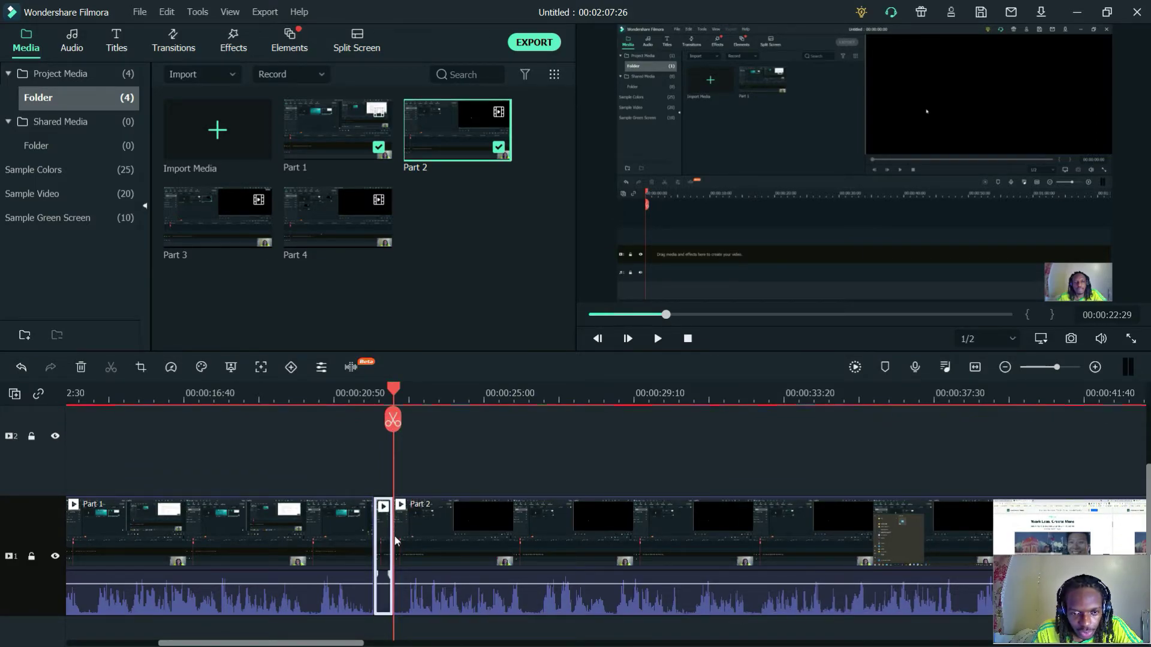
key("Delete")
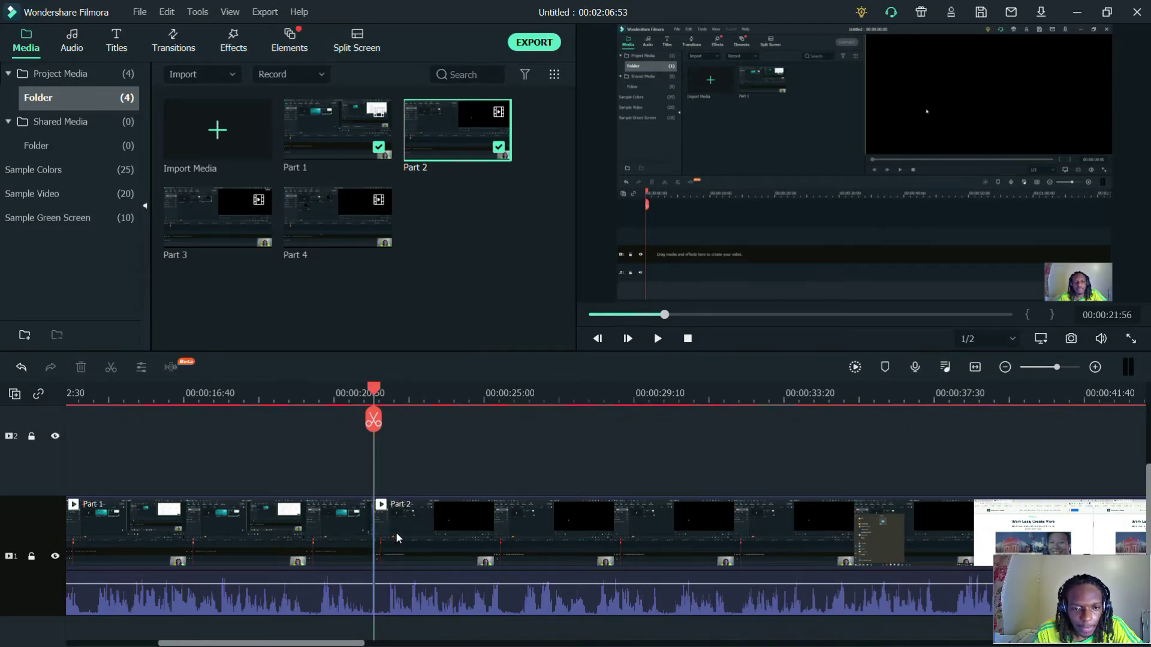
Add the Bar transition at the cut between Part 1 and Part 2.
left_click(173, 43)
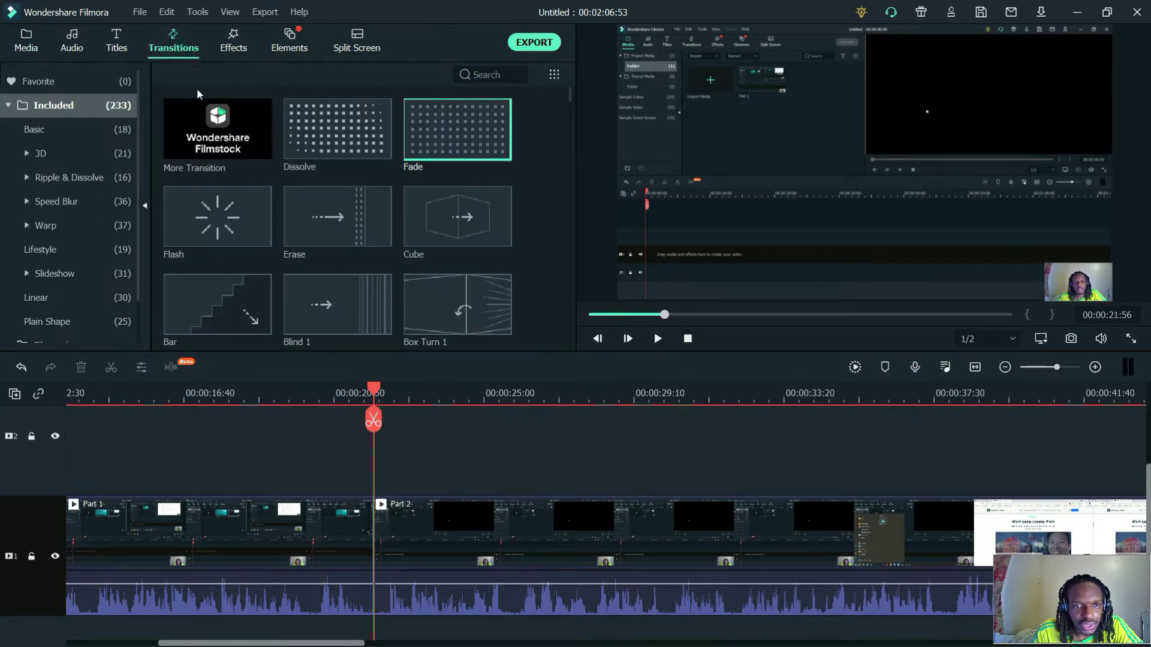
scroll(384, 220, "down", 3)
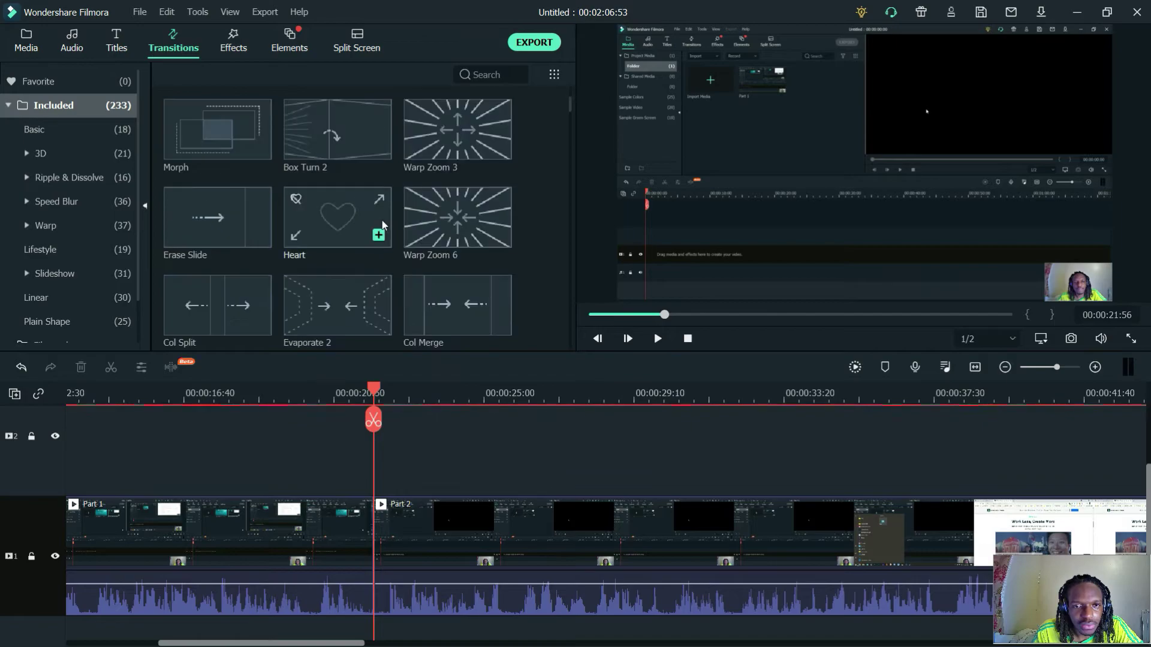
scroll(366, 213, "up", 3)
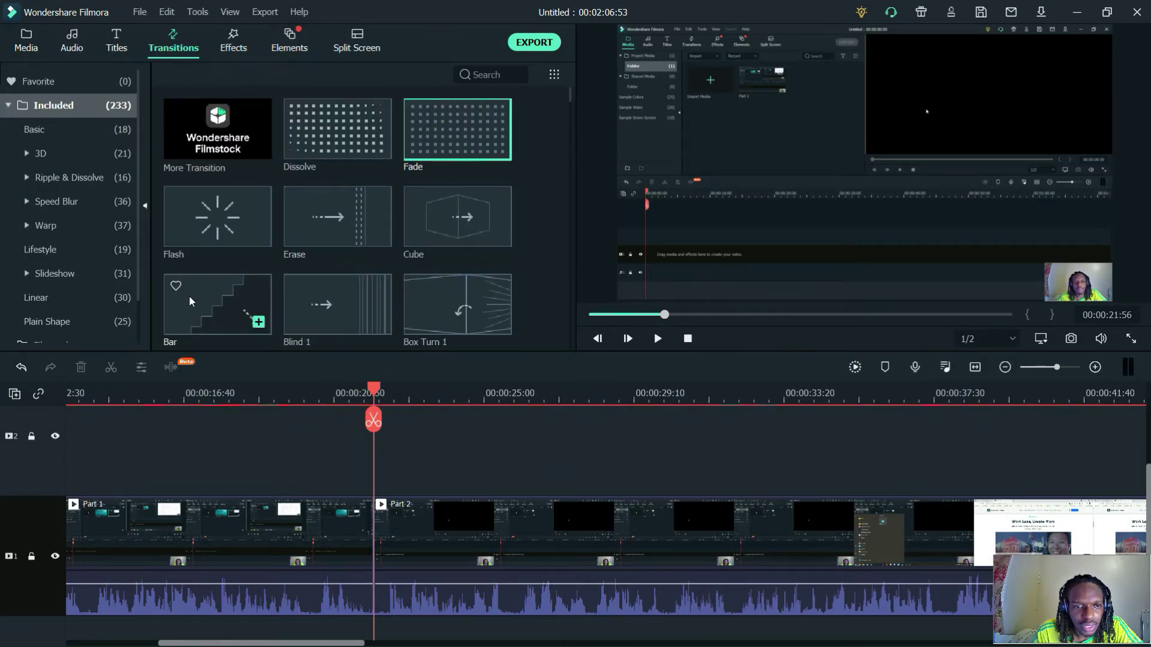
left_click_drag(204, 299, 365, 524)
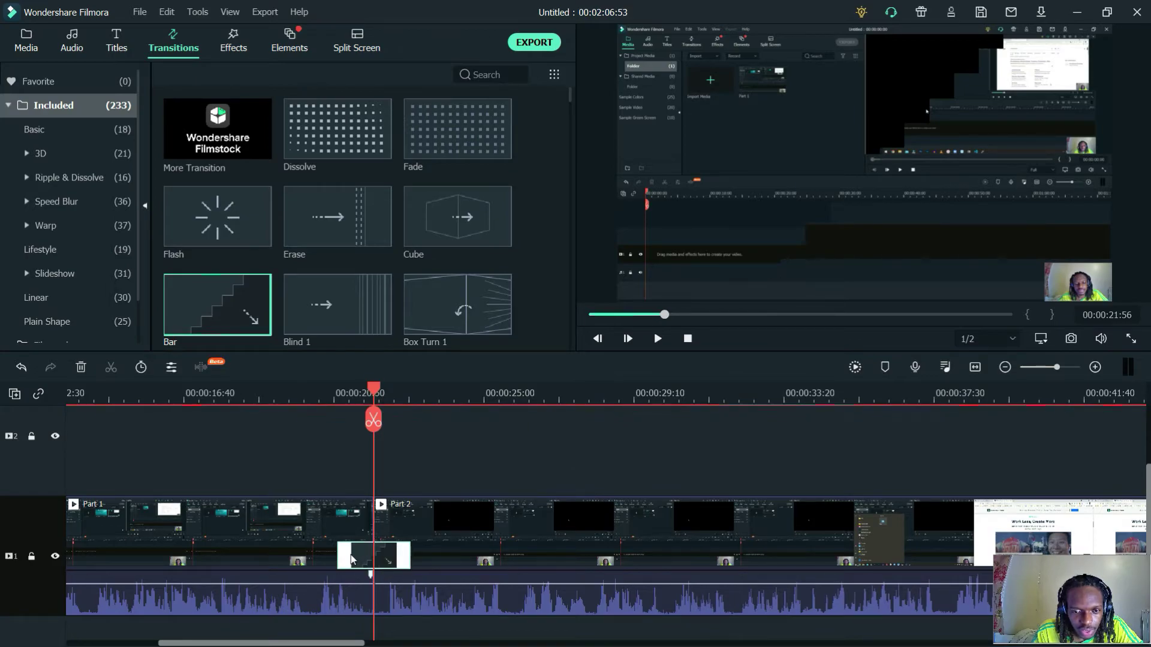
Play the Bar transition from 00:00:20:39 and on into Part 2 until 00:00:24:21.
left_click(354, 520)
left_click(436, 523)
mouse_move(324, 416)
left_mouse_down()
mouse_move(311, 416)
mouse_move(326, 414)
left_mouse_up()
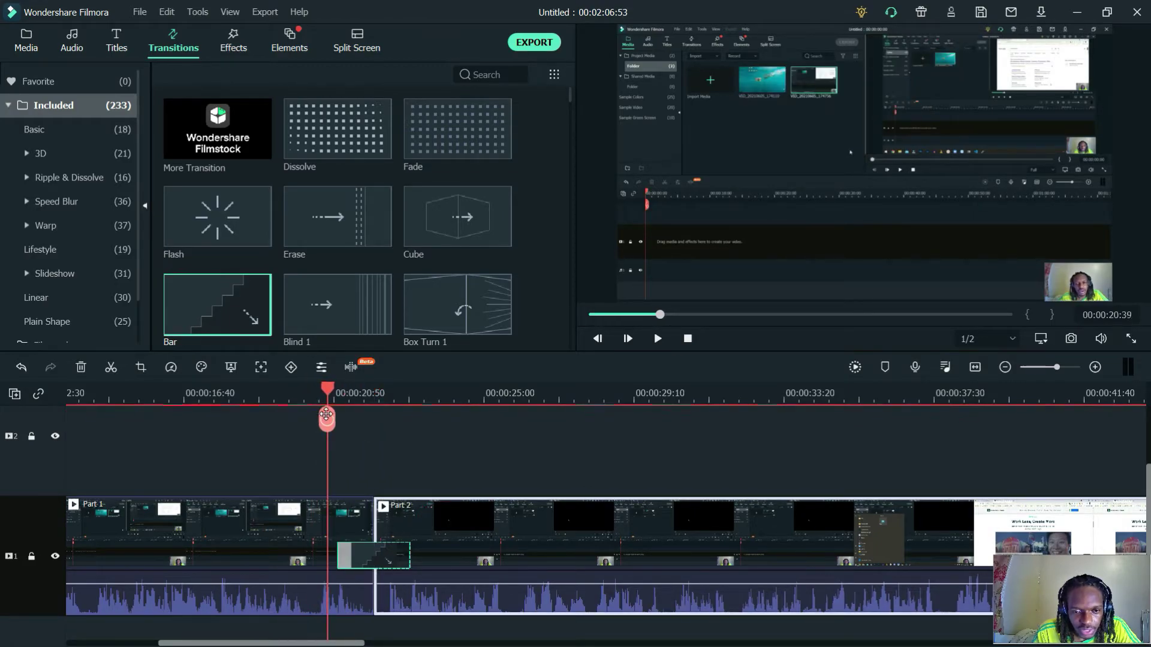
key("space")
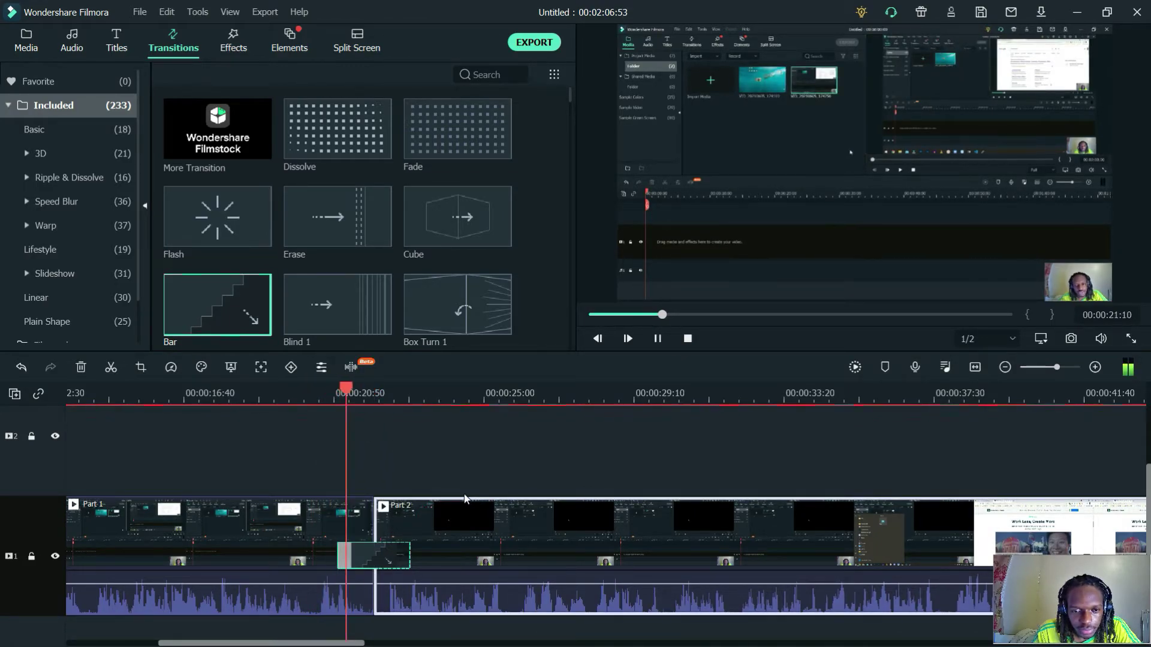
key("space")
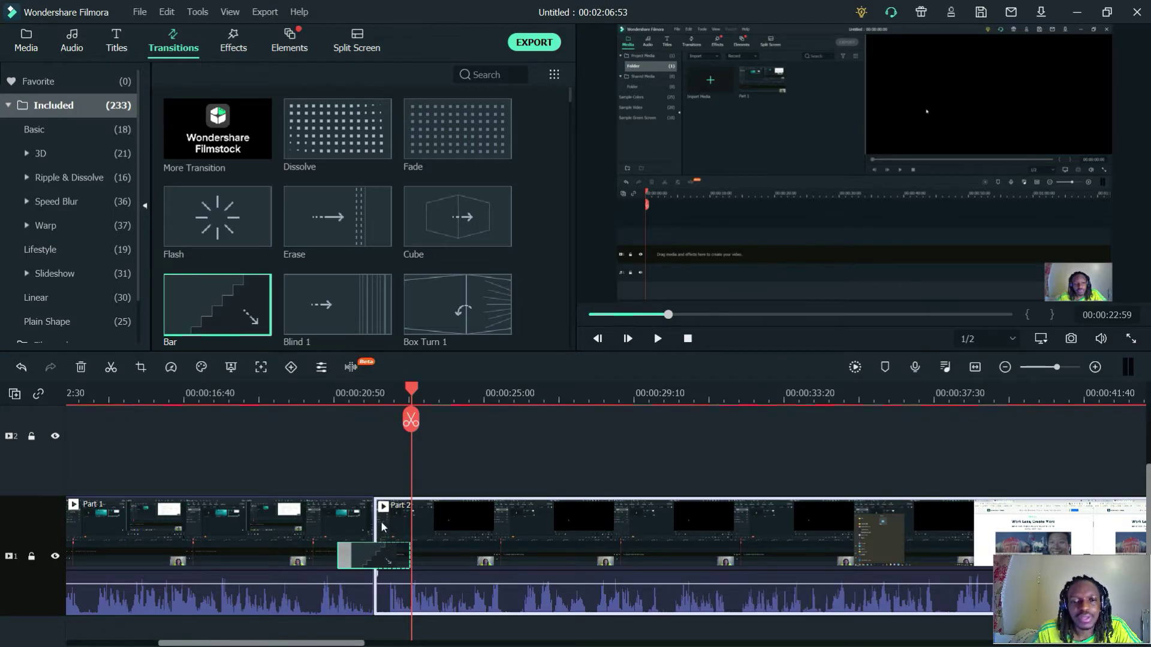
left_click(542, 464)
key("space")
key("space")
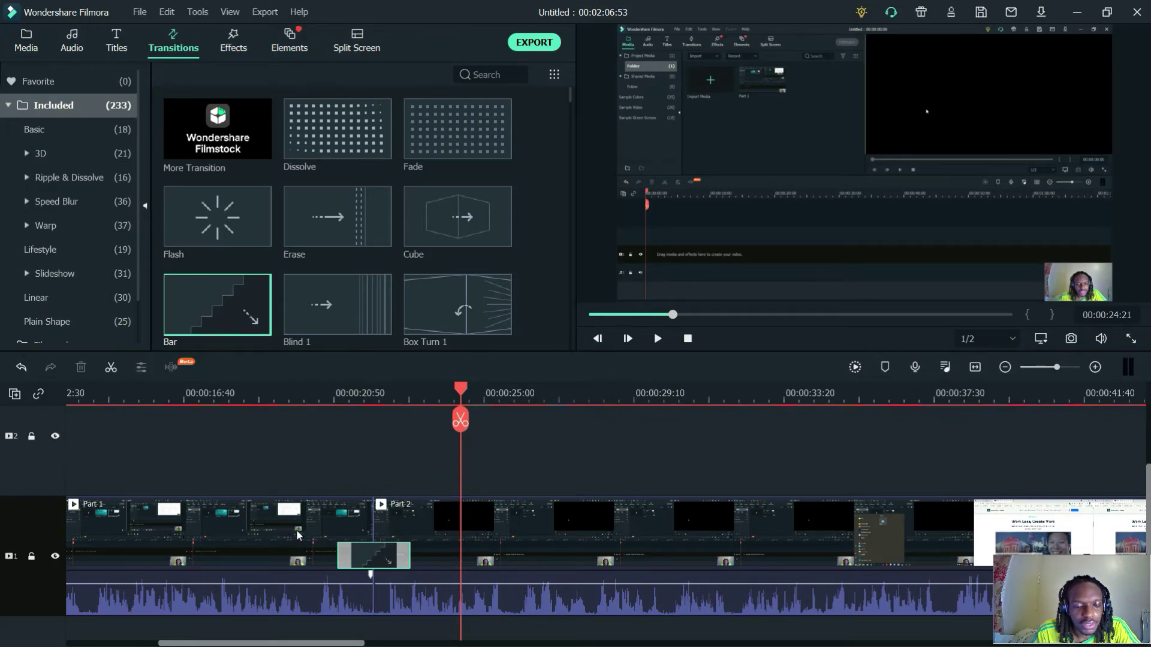
Set the timeline track height to Small.
scroll(298, 535, "down", 3)
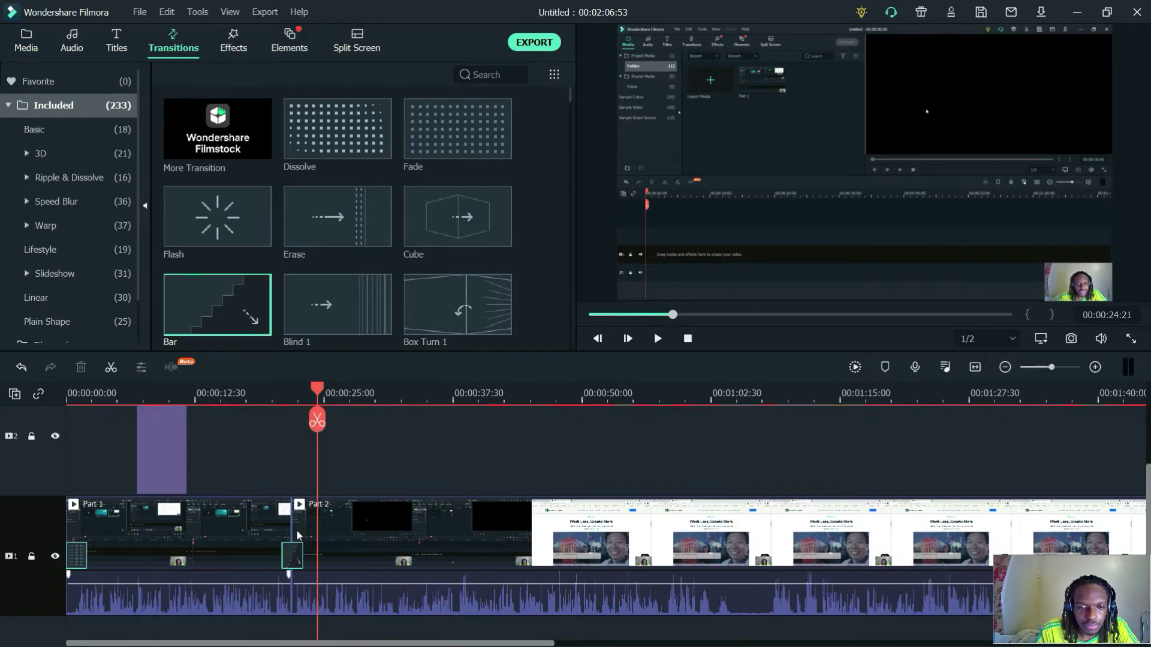
right_click(23, 513)
mouse_move(167, 481)
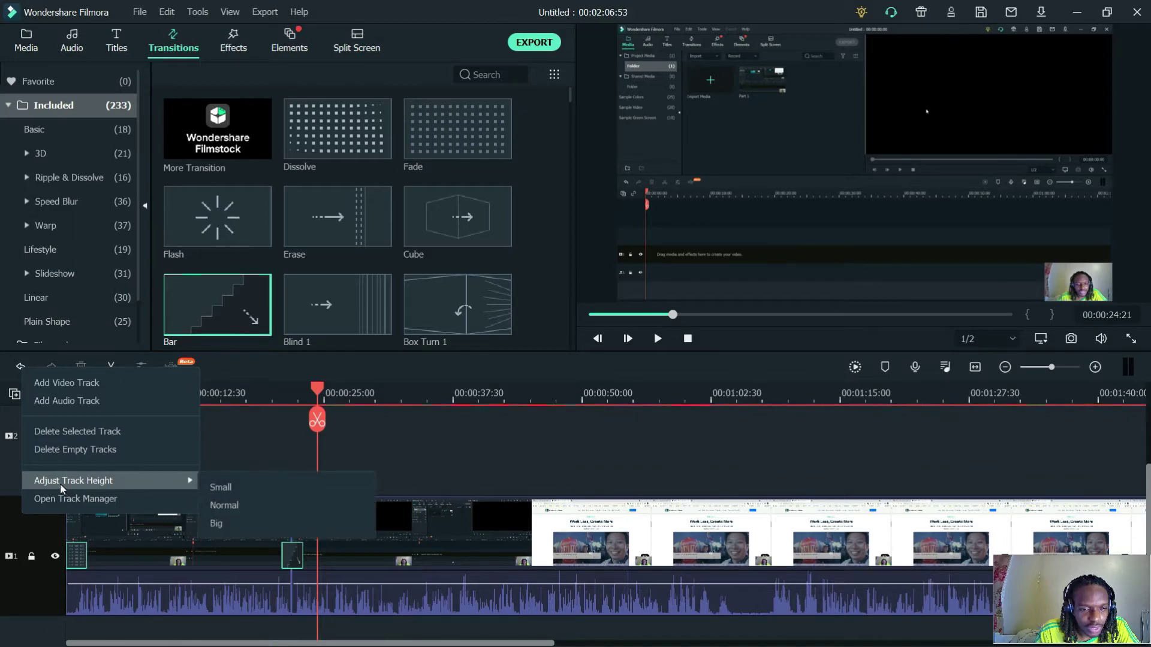
left_click(234, 486)
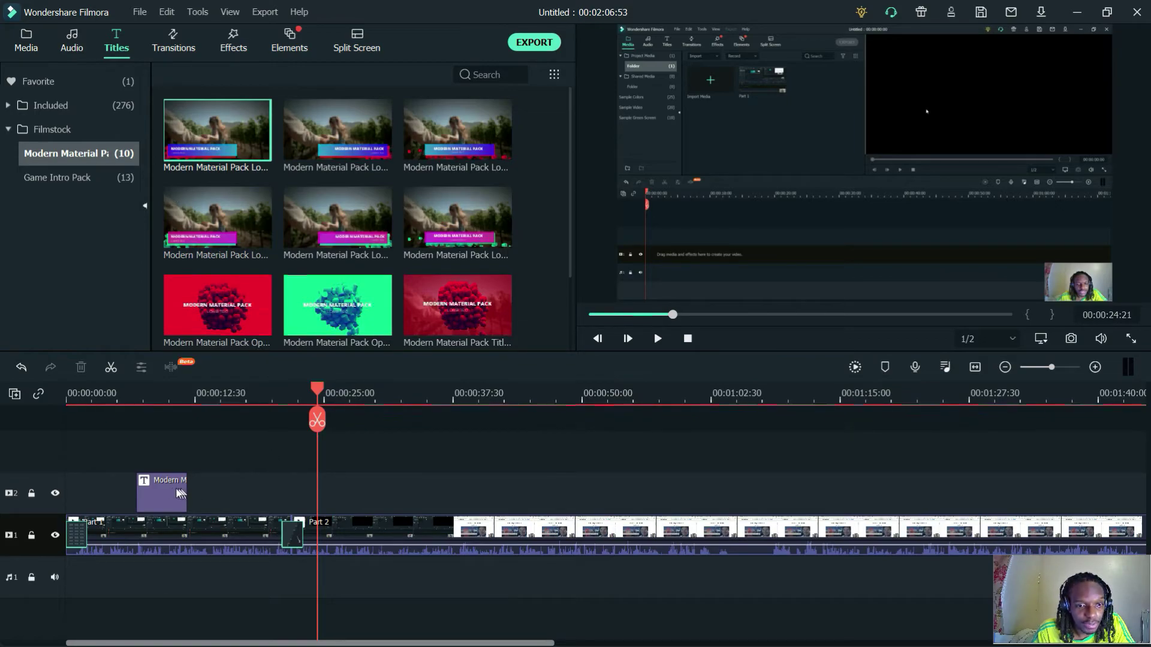
Copy the Modern Material Pack Lower Third 1 title on video track 2 and place the duplicate at the start of Part 2.
left_click(163, 500)
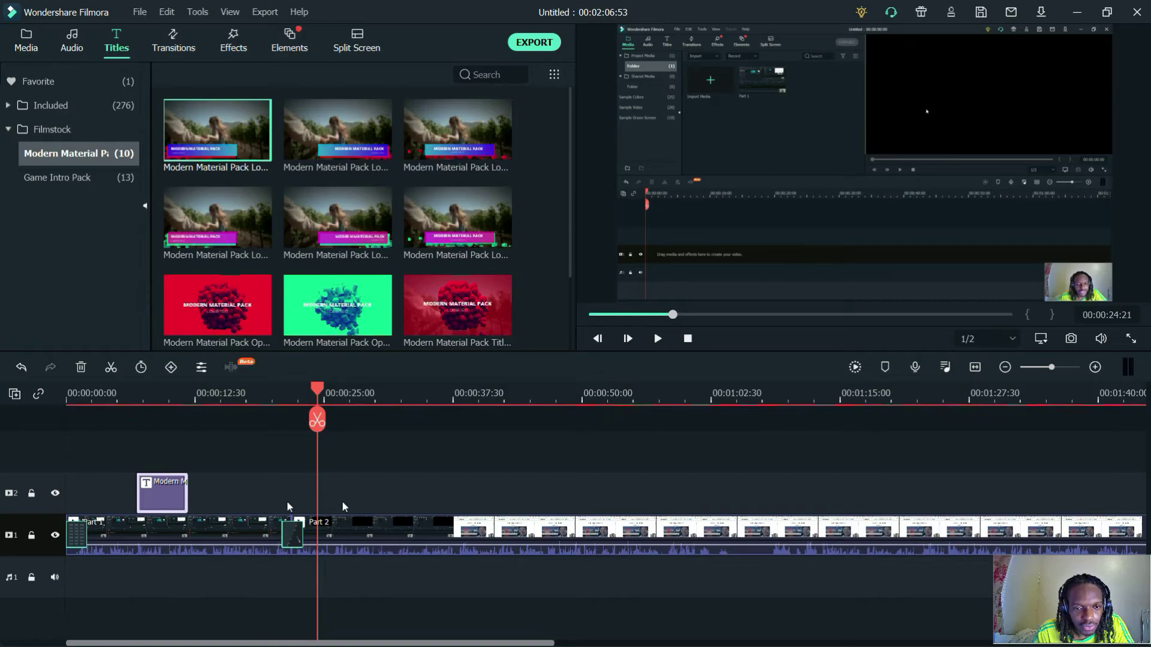
left_click(41, 507)
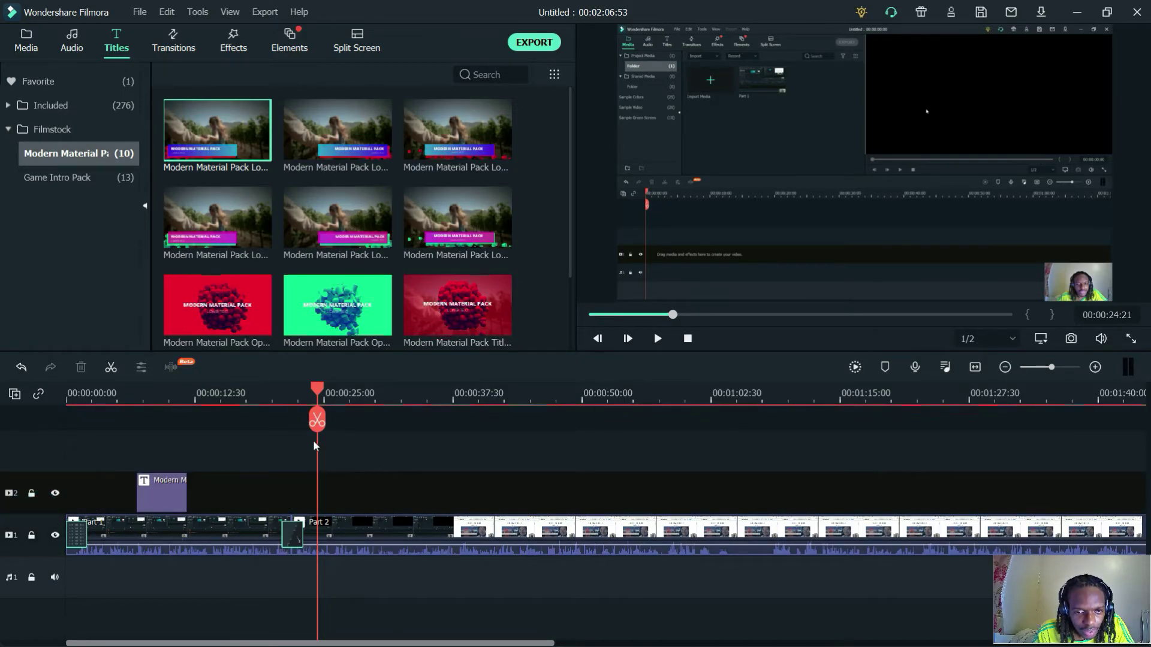
left_click_drag(318, 420, 291, 418)
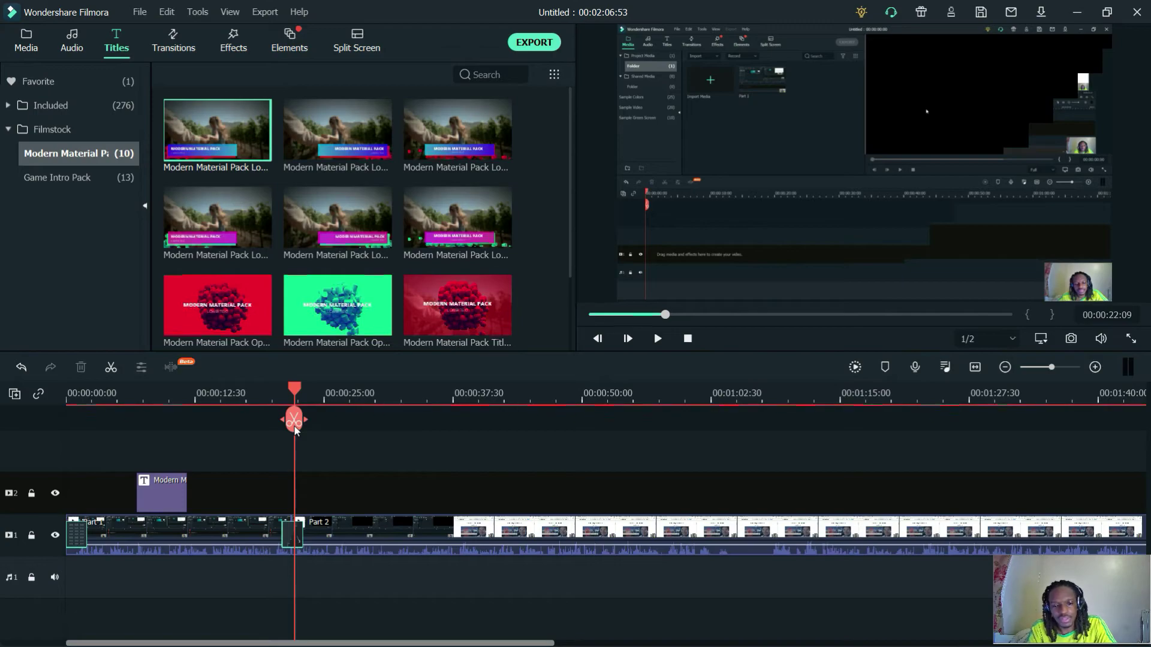
key("alt+a")
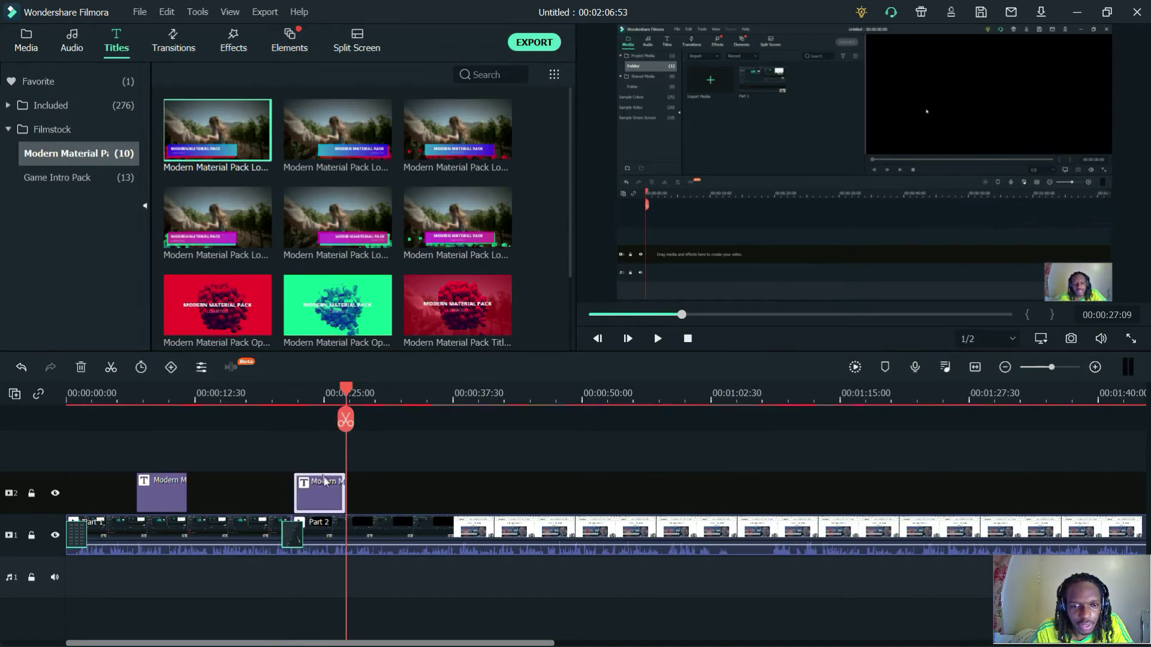
left_click_drag(348, 428, 367, 446)
left_click_drag(313, 492, 312, 494)
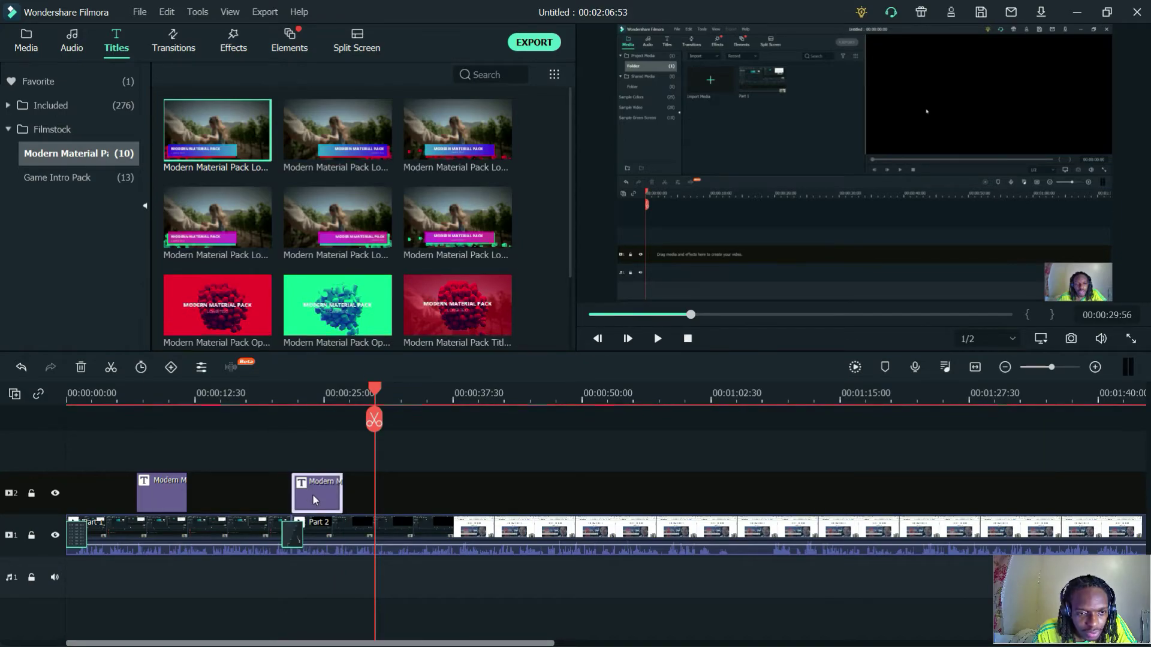
Change the duplicated title's text to "What is Filmora X/10?" and apply the edit.
double_click(313, 495)
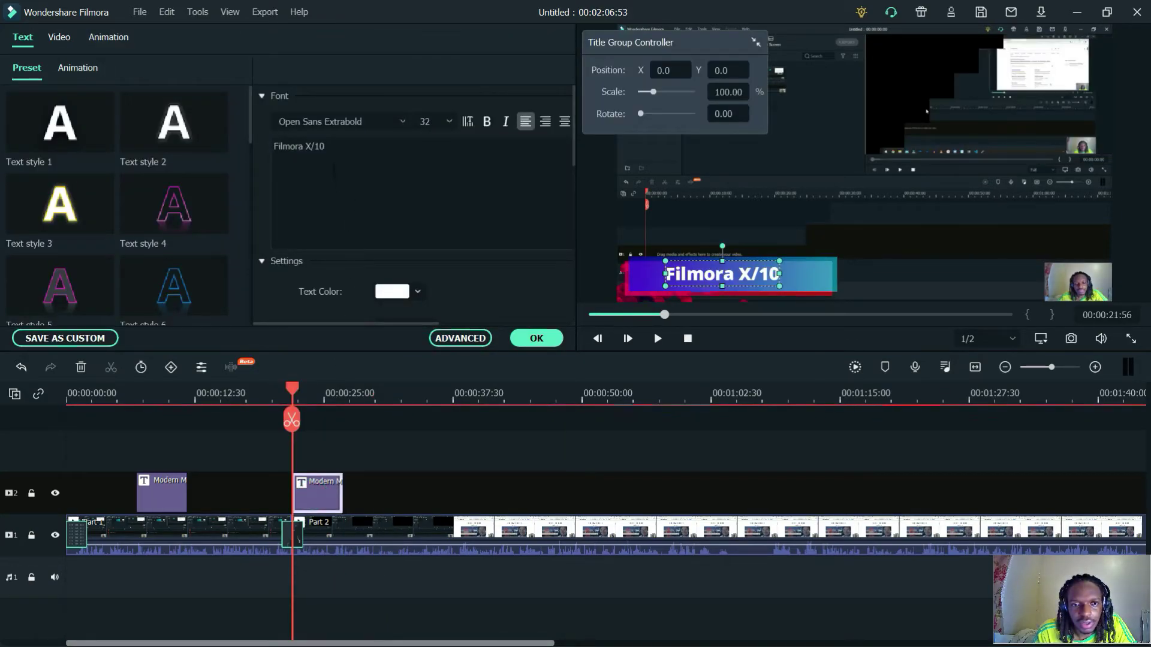
left_click(440, 191)
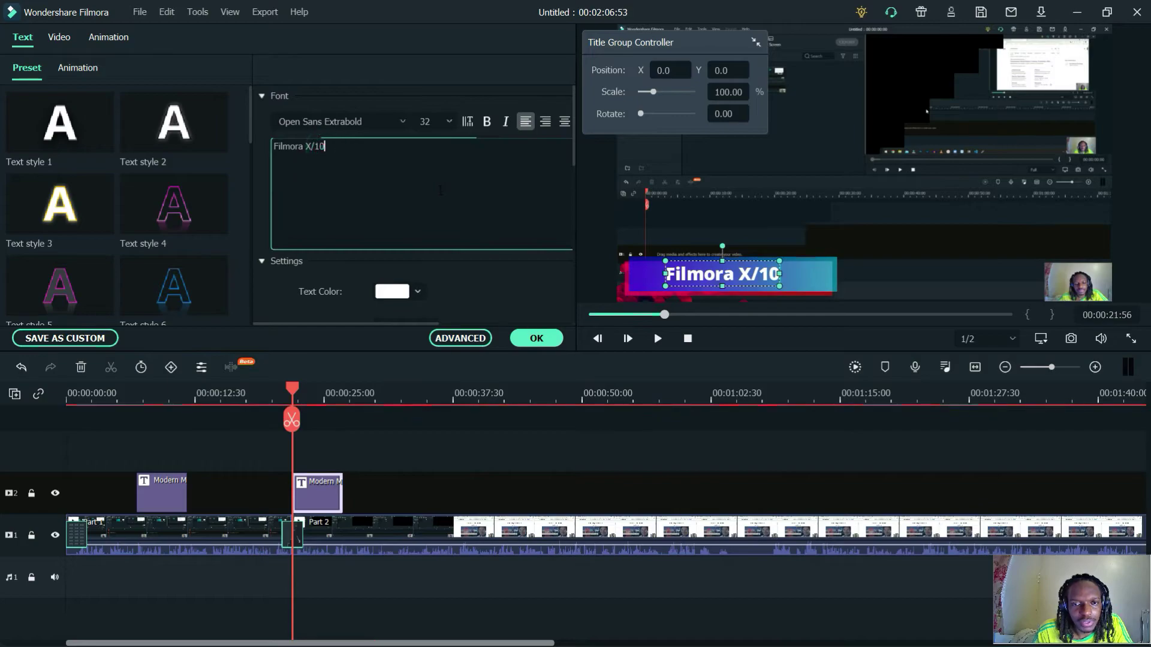
type("What is")
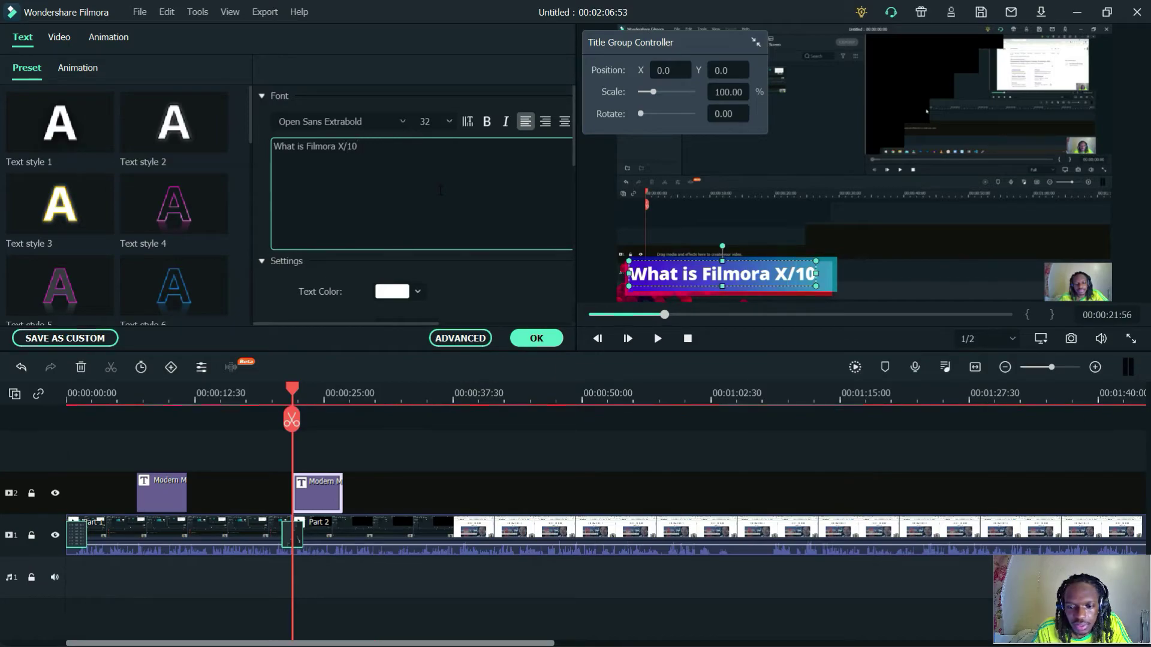
type(" ?")
left_click(536, 337)
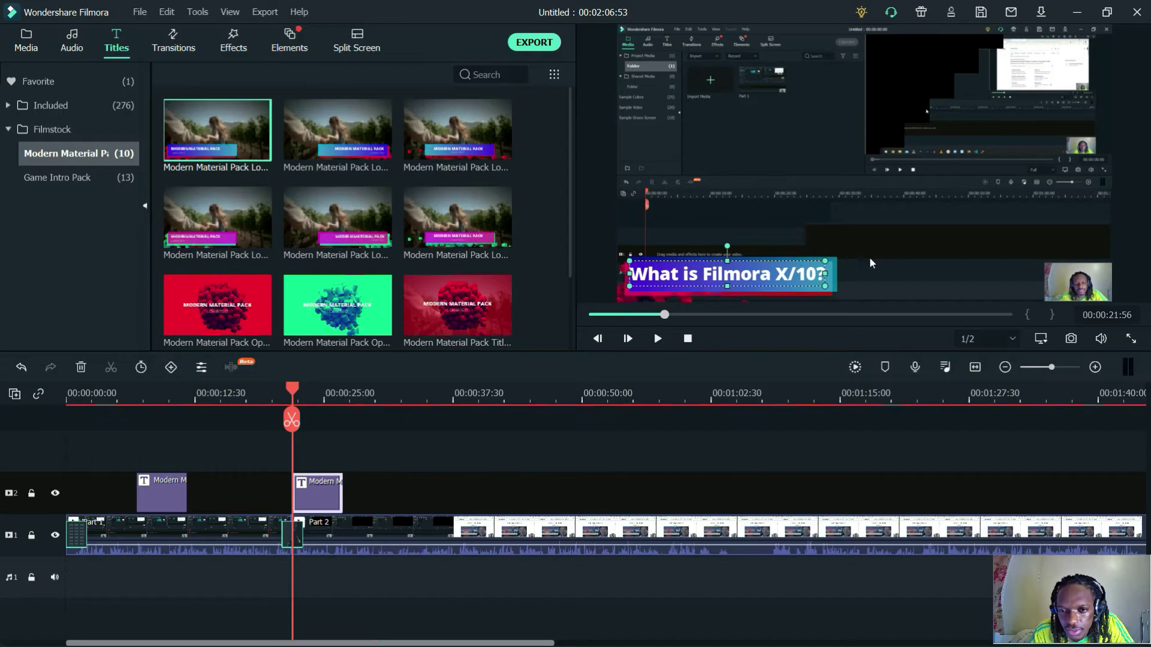
Move the "What is Filmora X/10?" text slightly to the right to centre it in its coloured banner in the preview.
left_click(824, 266)
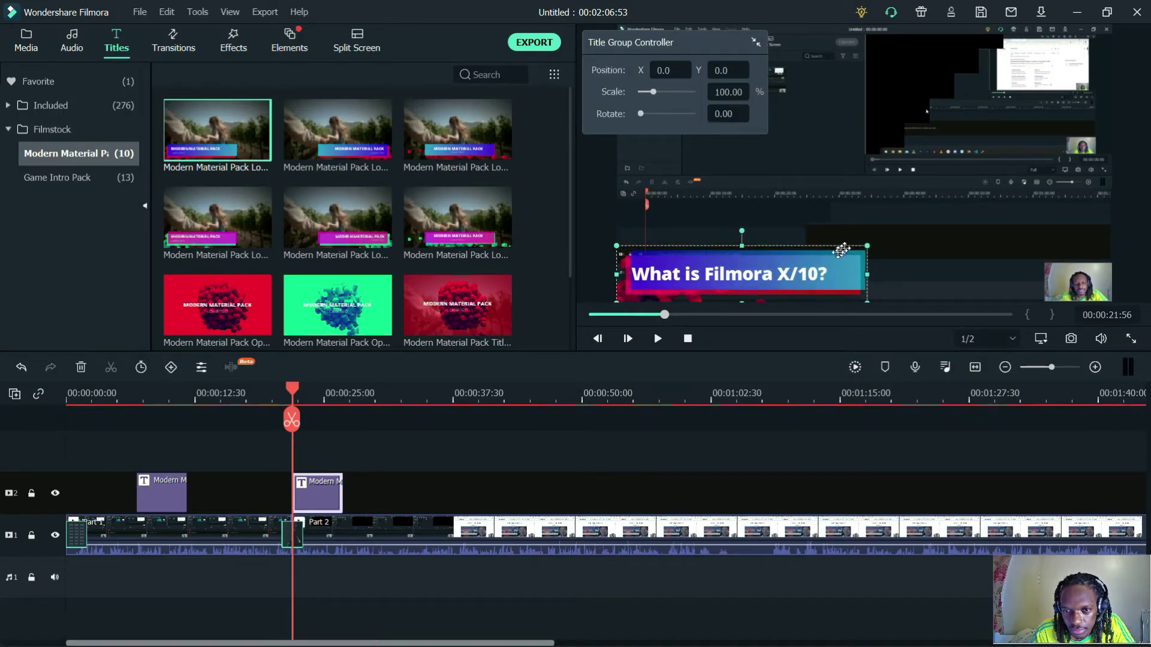
left_click(786, 274)
left_click_drag(750, 277, 759, 273)
left_click(501, 437)
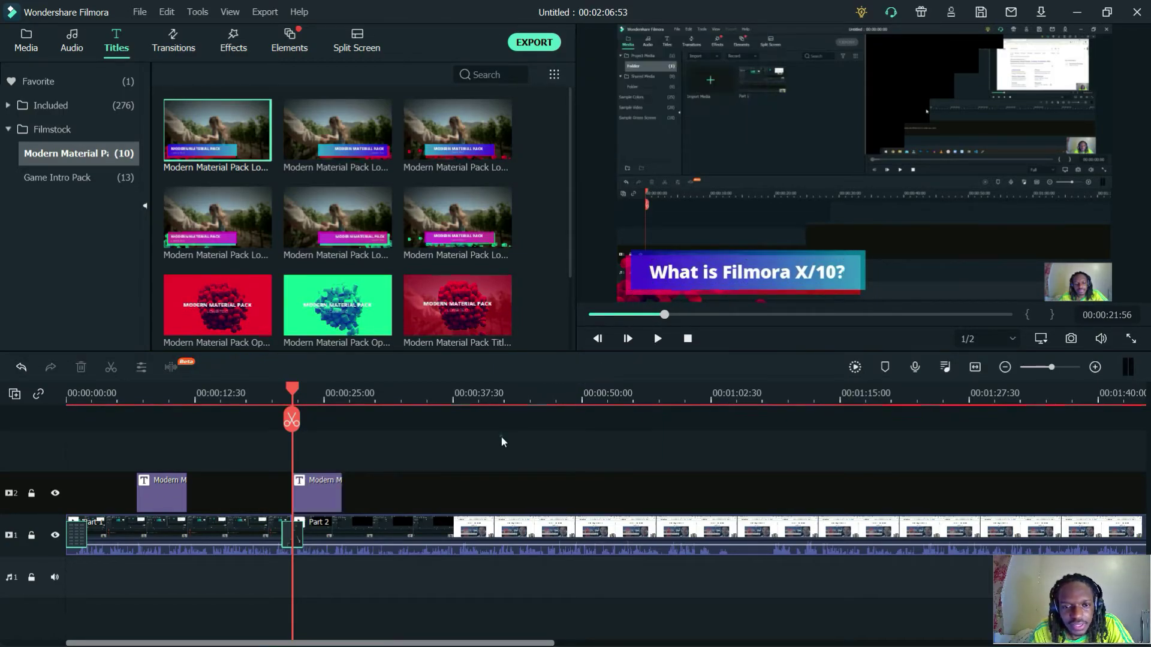
Play back the transition into Part 2 to check the timing of the "What is Filmora X/10?" title.
left_click_drag(288, 419, 259, 420)
key("space")
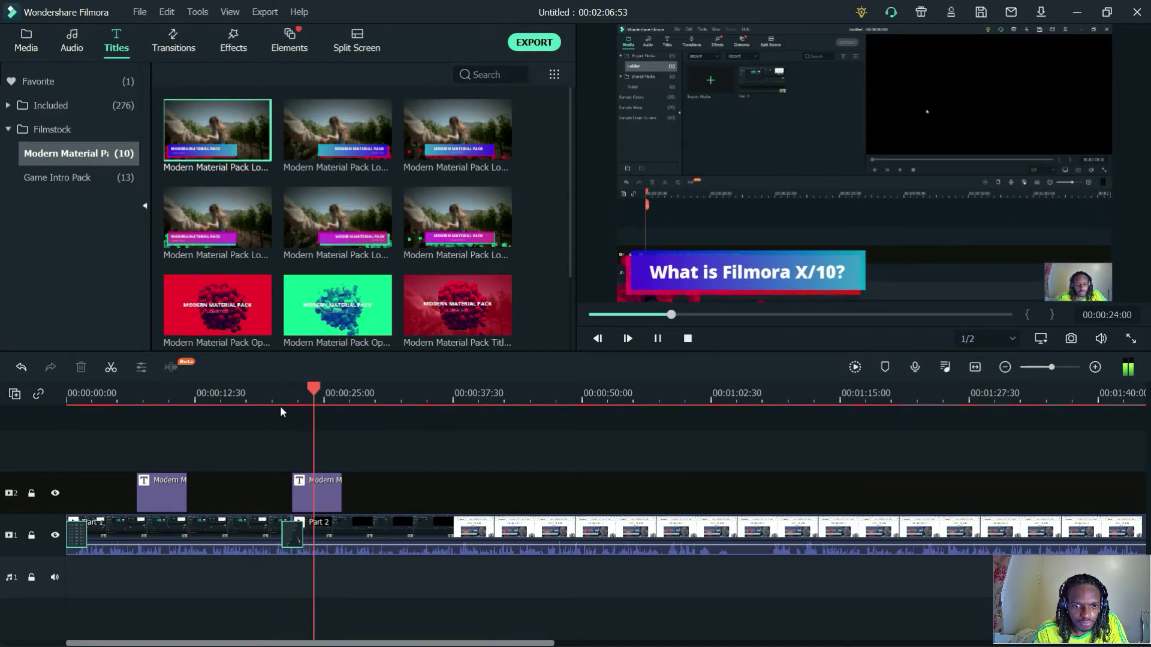
key("space")
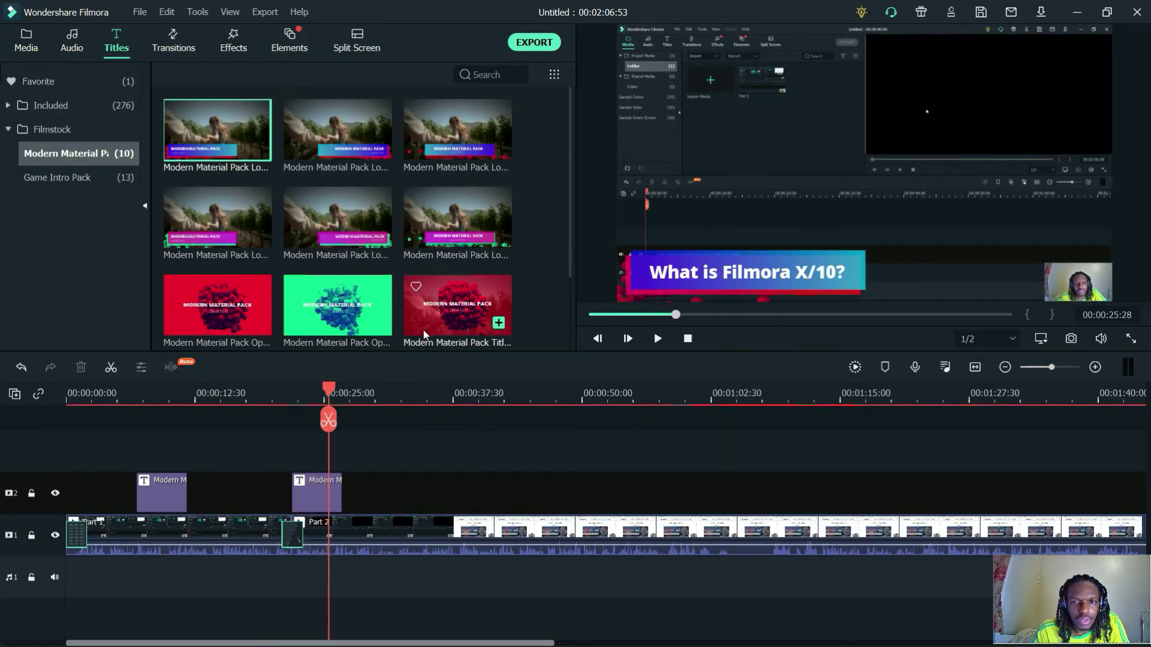
left_click(313, 492)
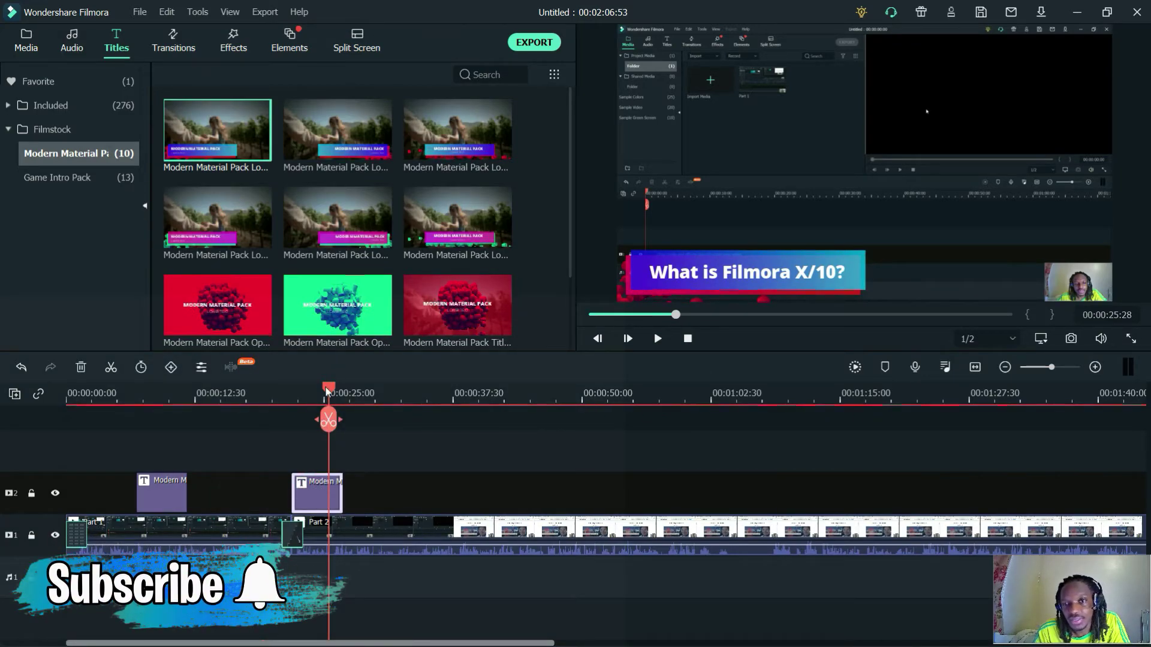
Shift the "What is Filmora X/10?" title clip on video track 2 past the transition, starting at about 00:00:24:30.
left_click_drag(327, 420, 285, 419)
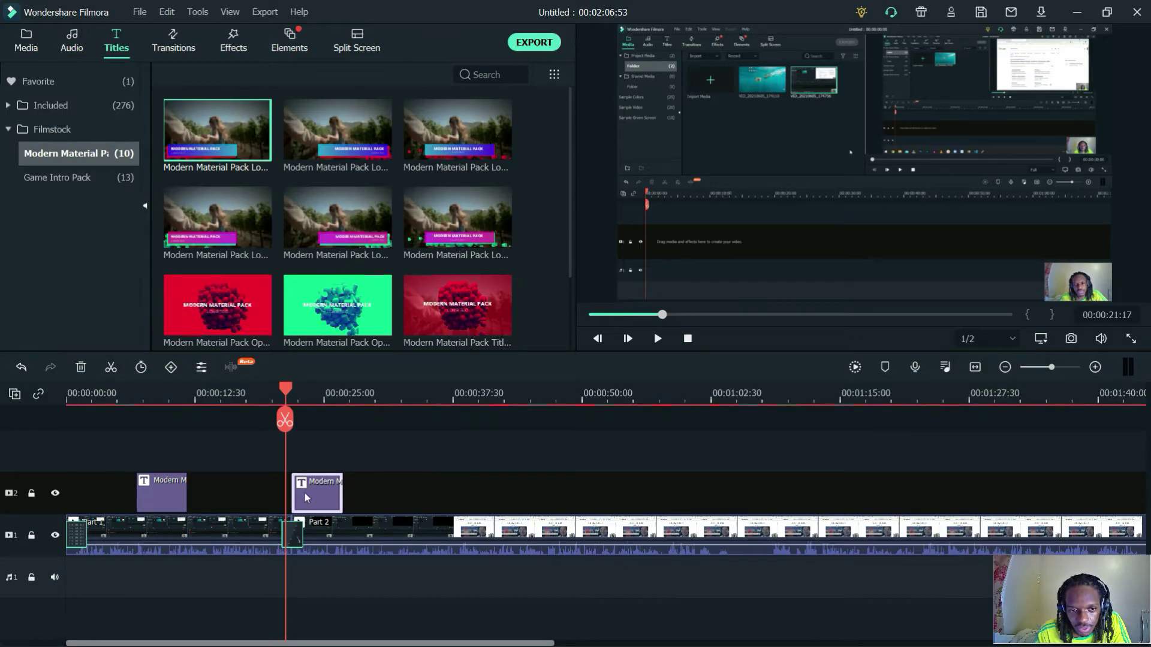
key("space")
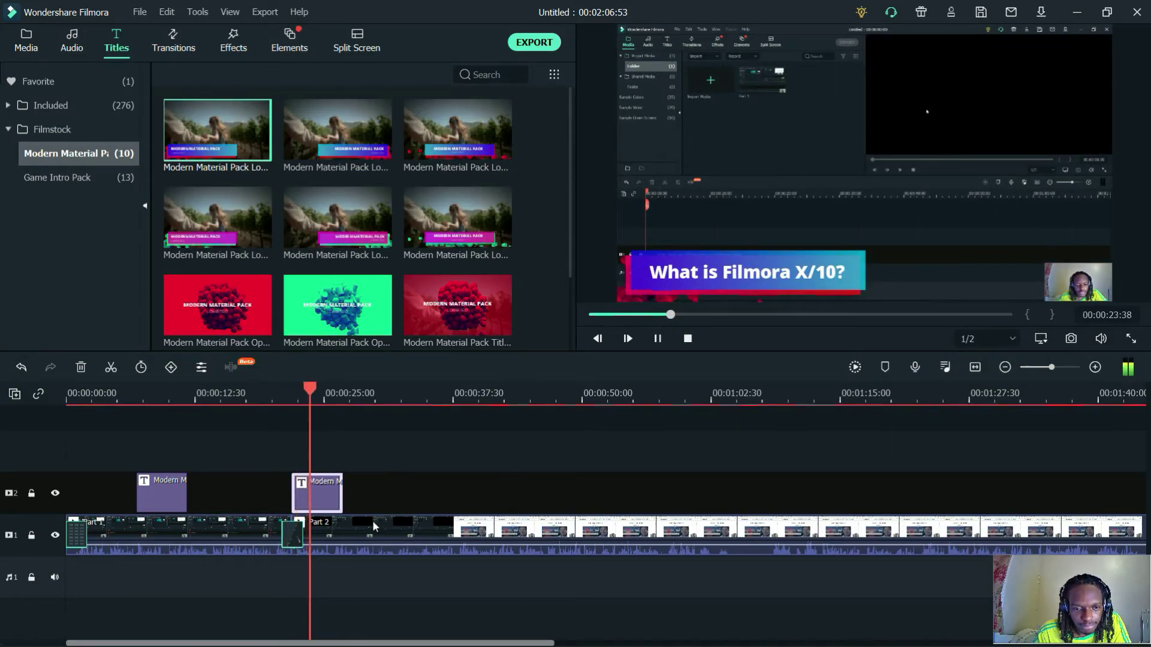
key("space")
left_click_drag(297, 498, 326, 498)
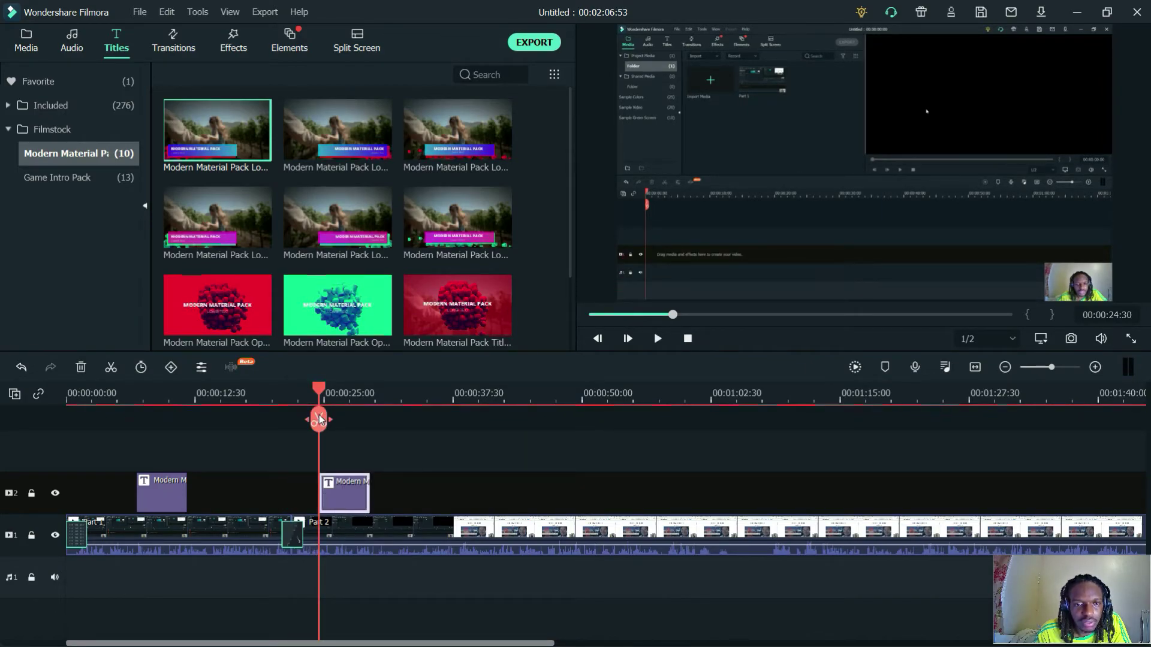
Play back from just before the transition through the end of the repositioned "What is Filmora X/10?" title.
left_click_drag(320, 419, 272, 420)
key("space")
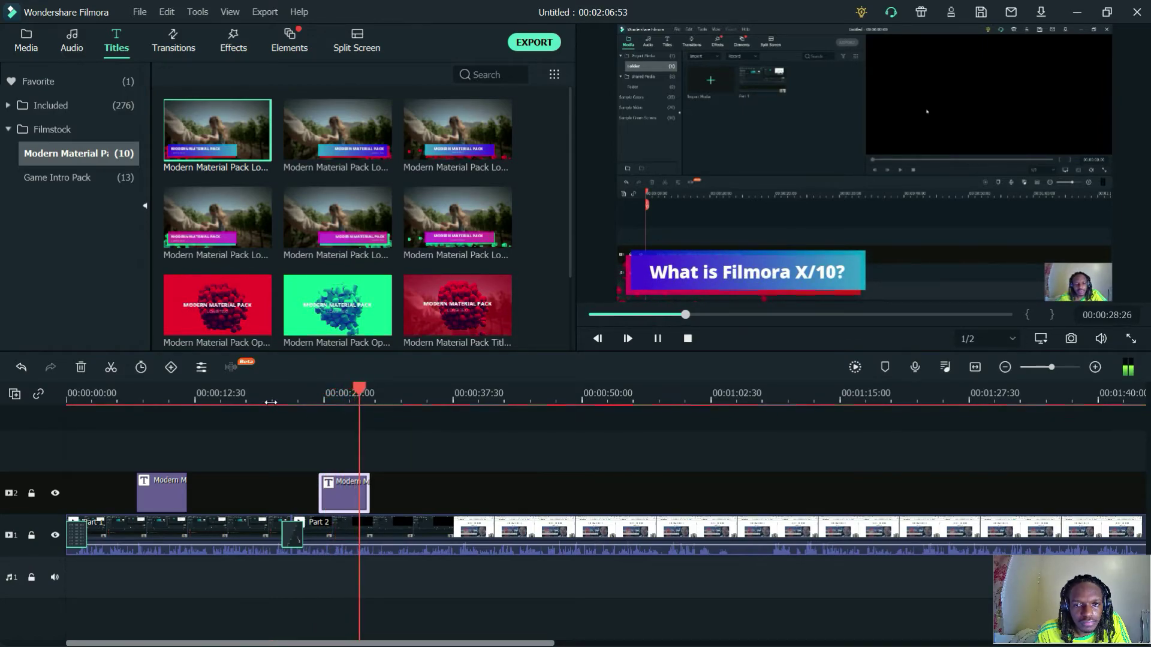
key("space")
left_click(410, 435)
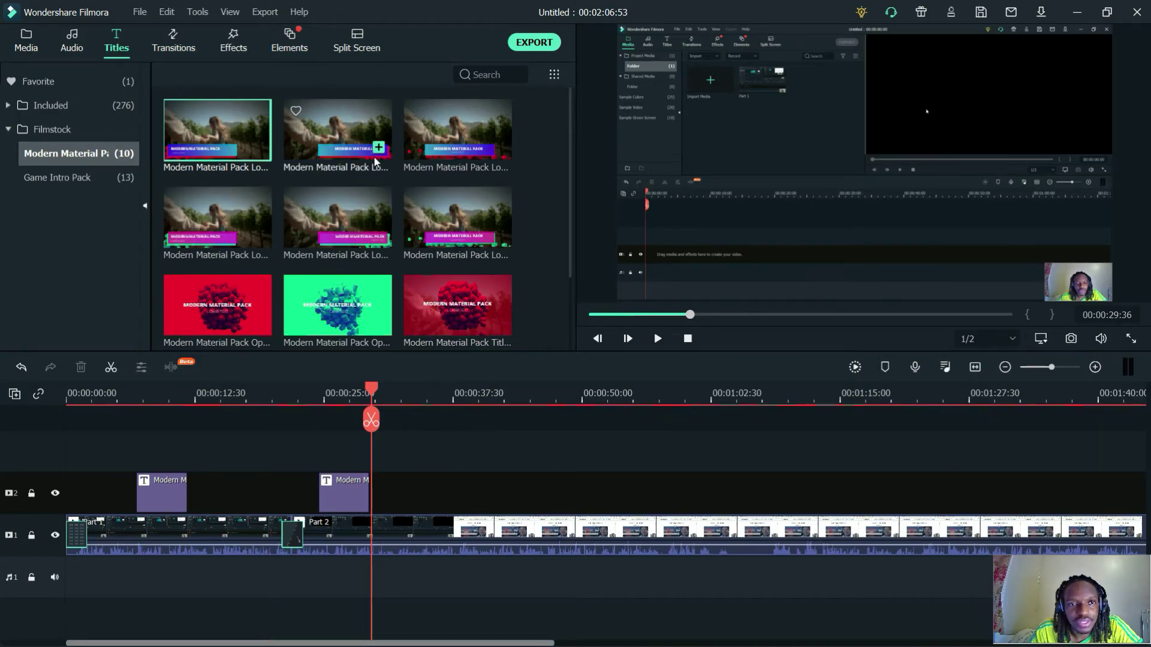
Look through the transitions, effects and elements libraries.
left_click(172, 41)
left_click(233, 40)
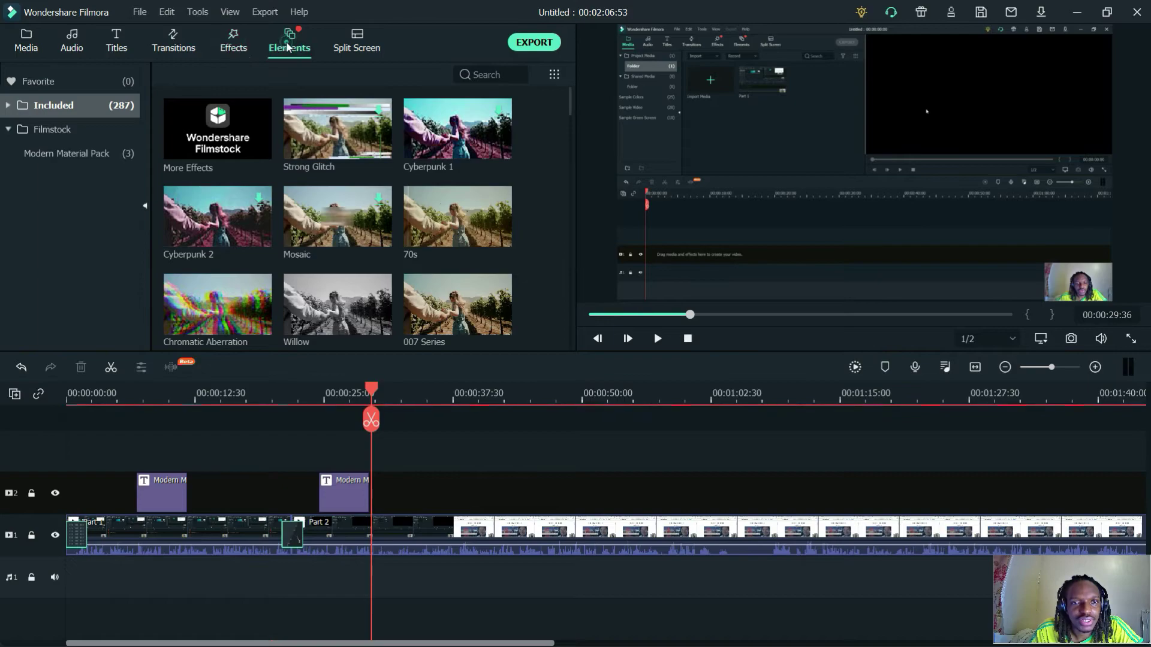
left_click(289, 41)
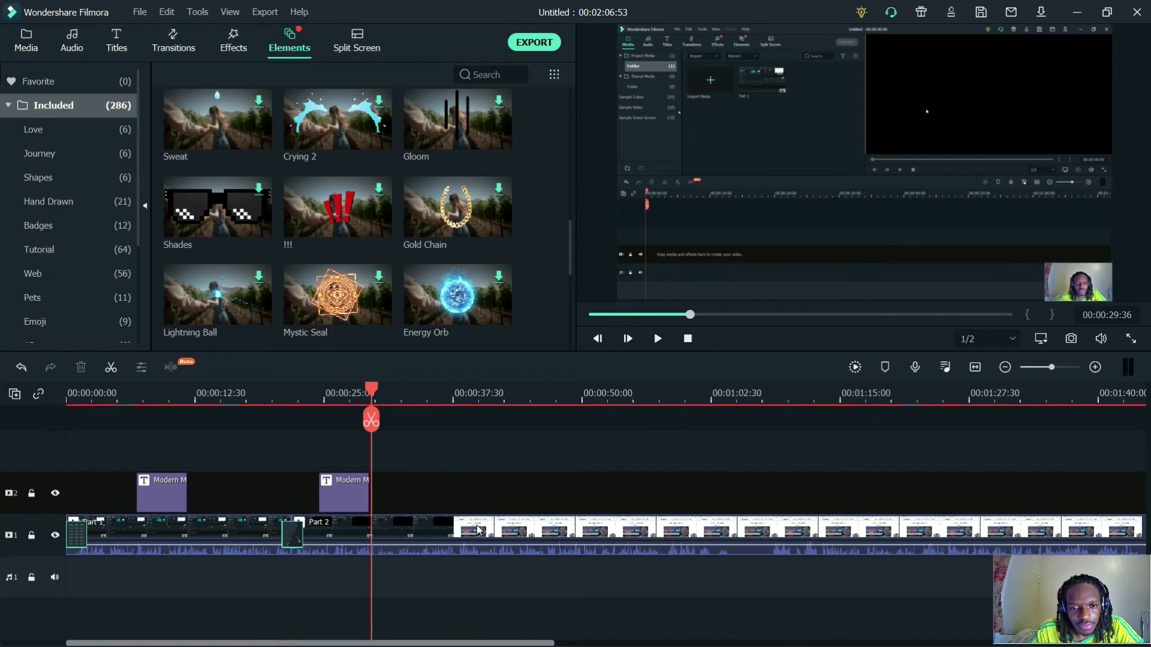
left_click(319, 538)
left_click(293, 537)
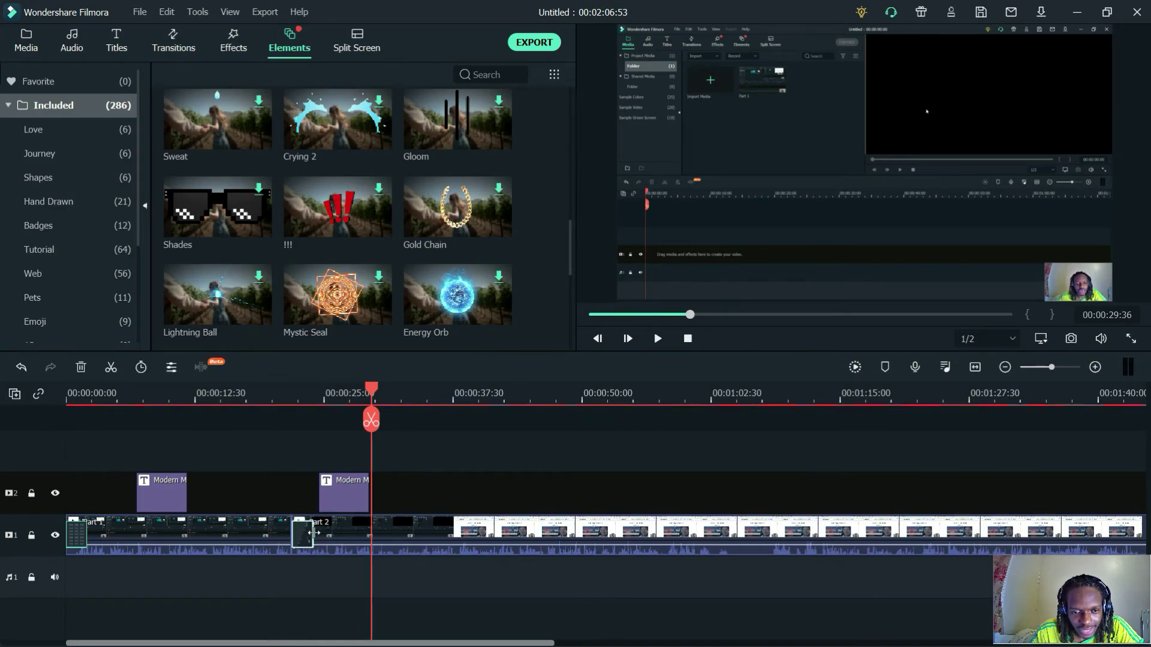
left_click(296, 535)
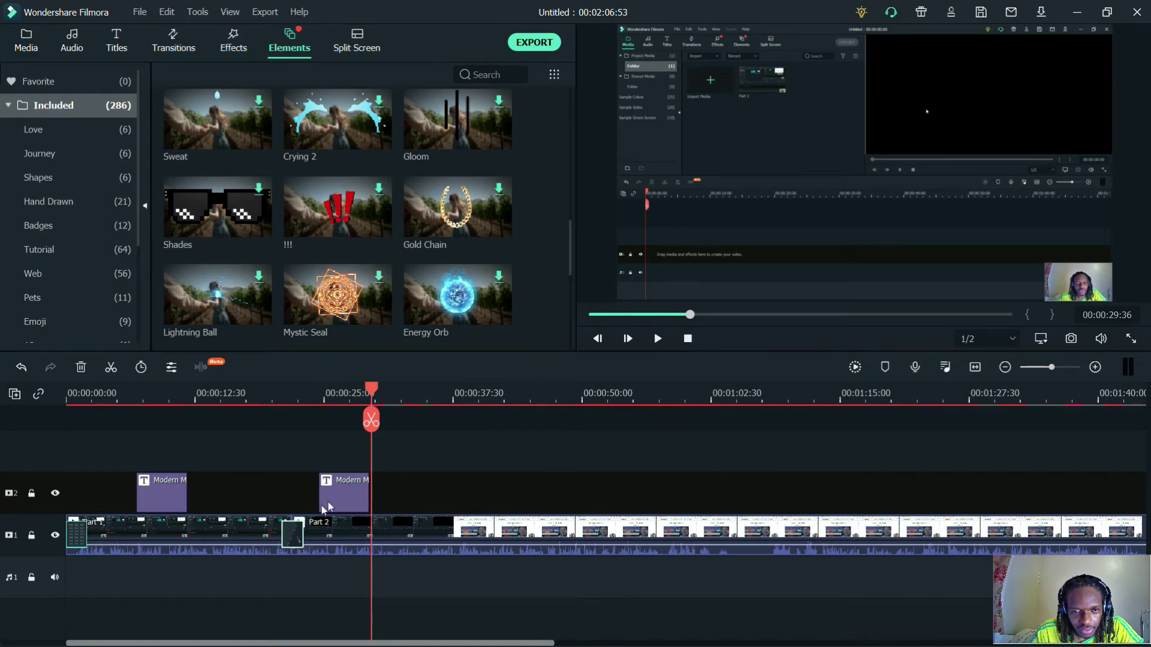
left_click(345, 502)
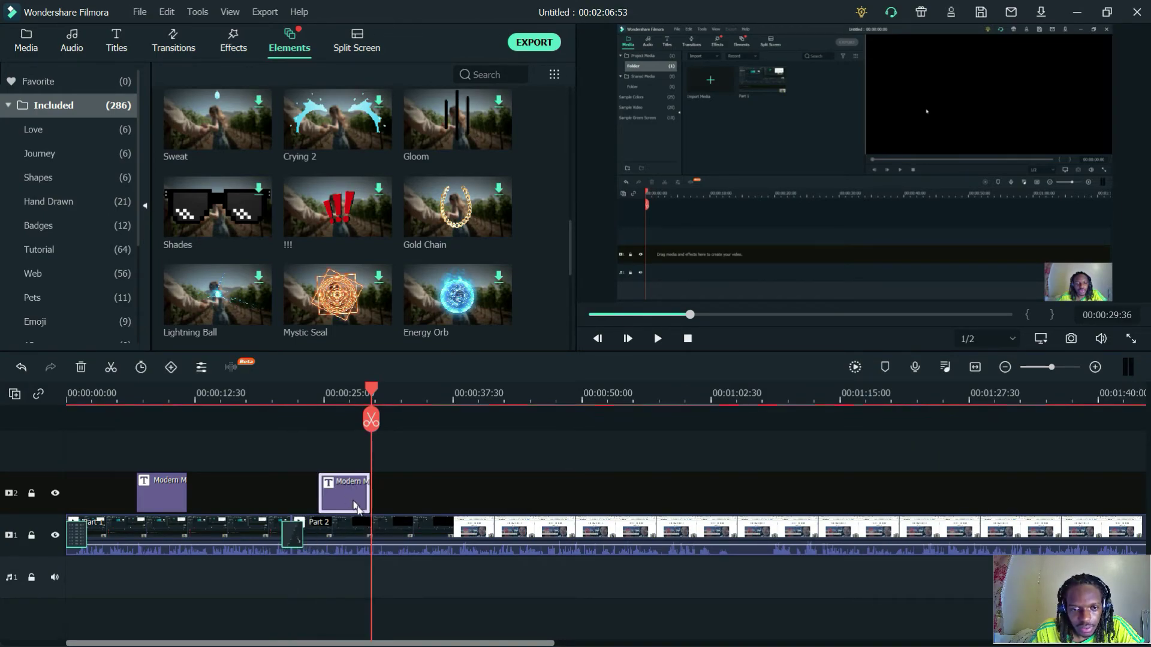
left_click(383, 500)
Try the Cyberpunk 1 effect on video track 2 at about 00:00:37:30 over Part 2, previewing it before undoing the placement.
left_click(237, 44)
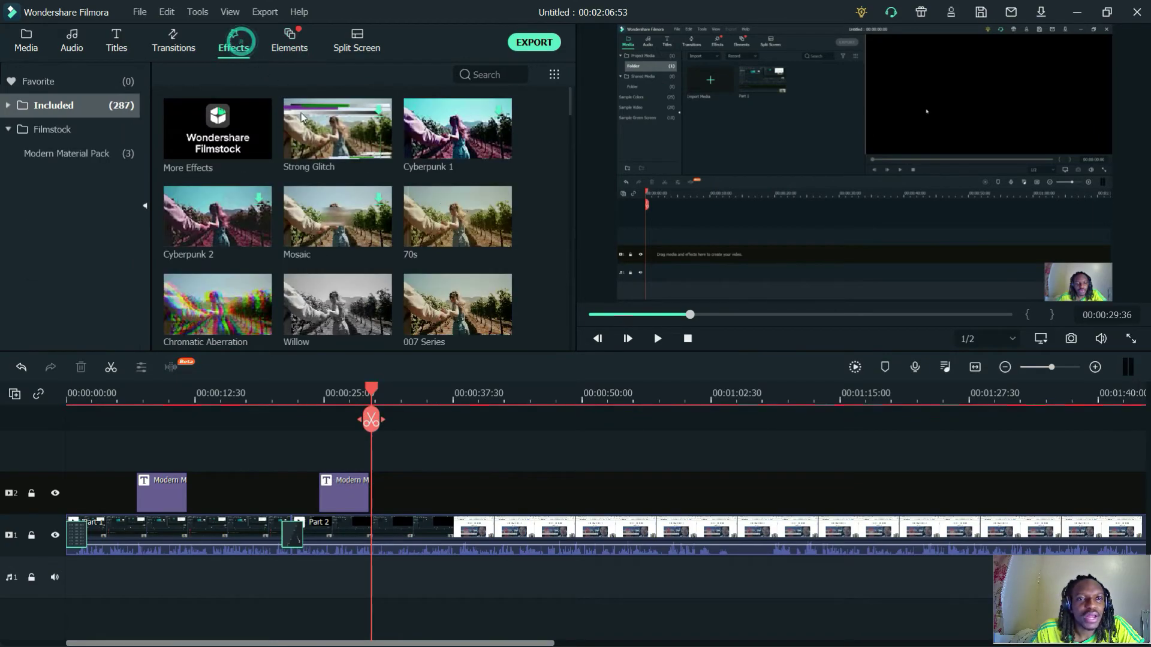
left_click_drag(461, 151, 458, 494)
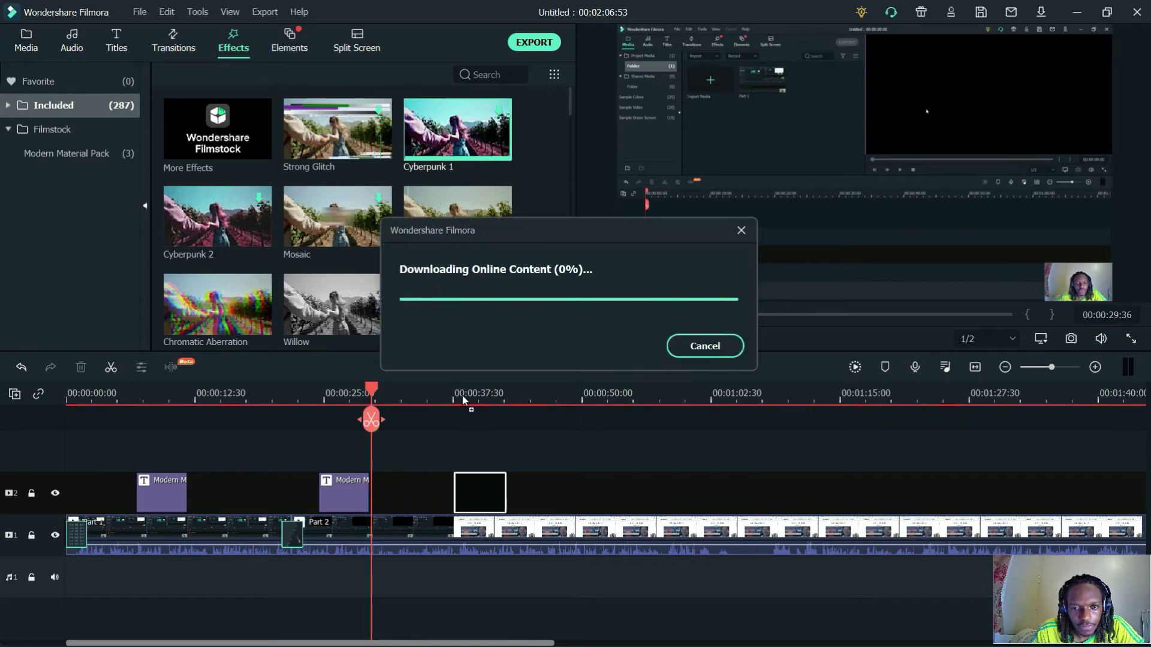
left_click(463, 398)
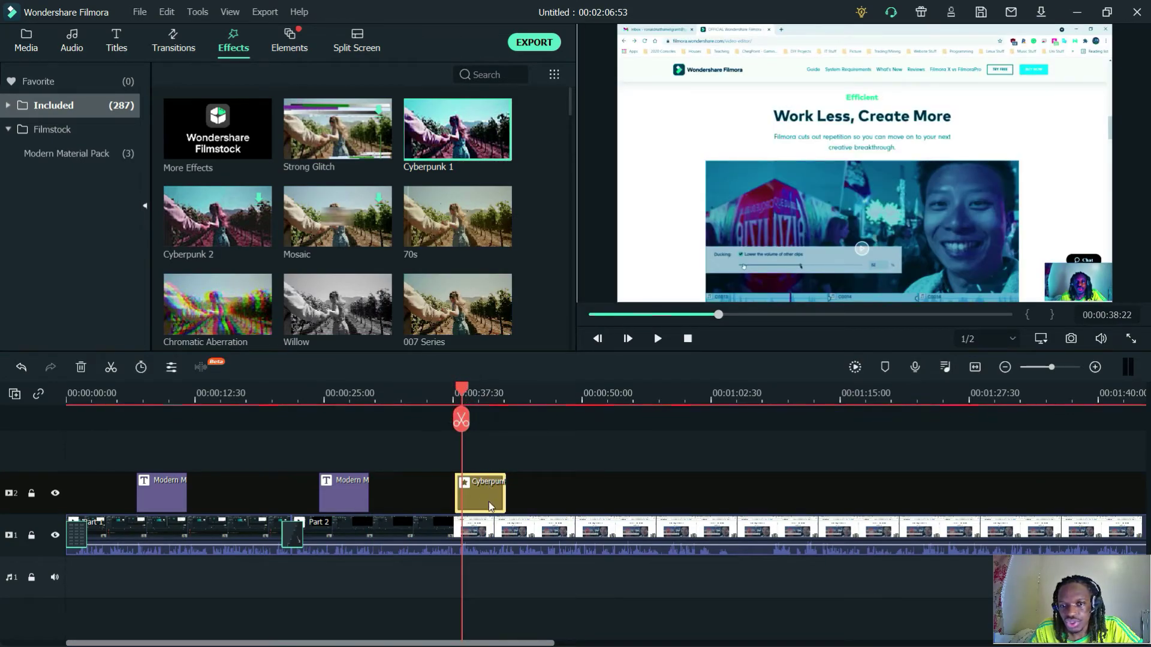
key("ctrl+z")
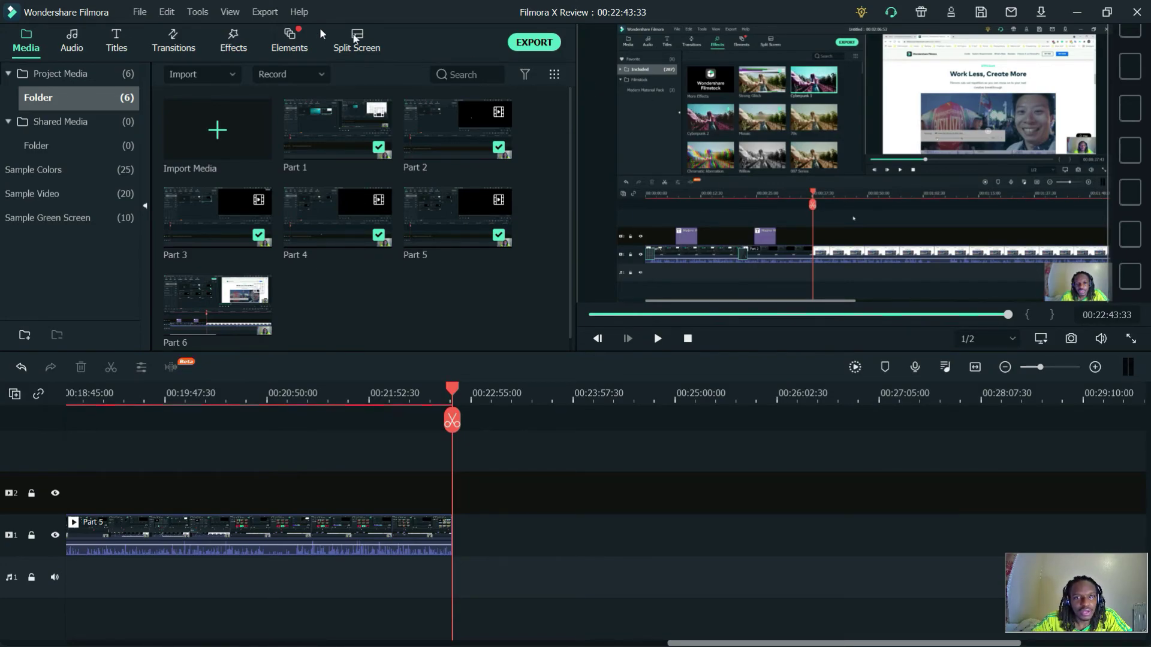
Try the first Modern Material Pack lower third title on video track 2 after Part 5, opening its text settings before undoing the placement.
left_click(118, 48)
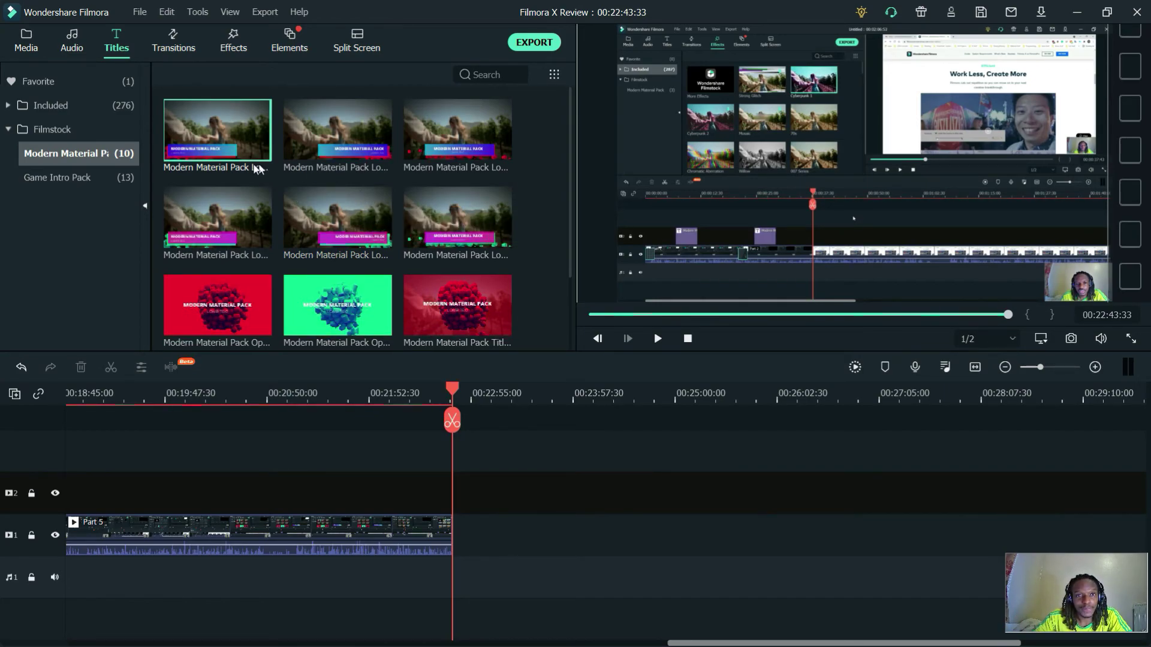
left_click_drag(187, 135, 502, 504)
double_click(503, 496)
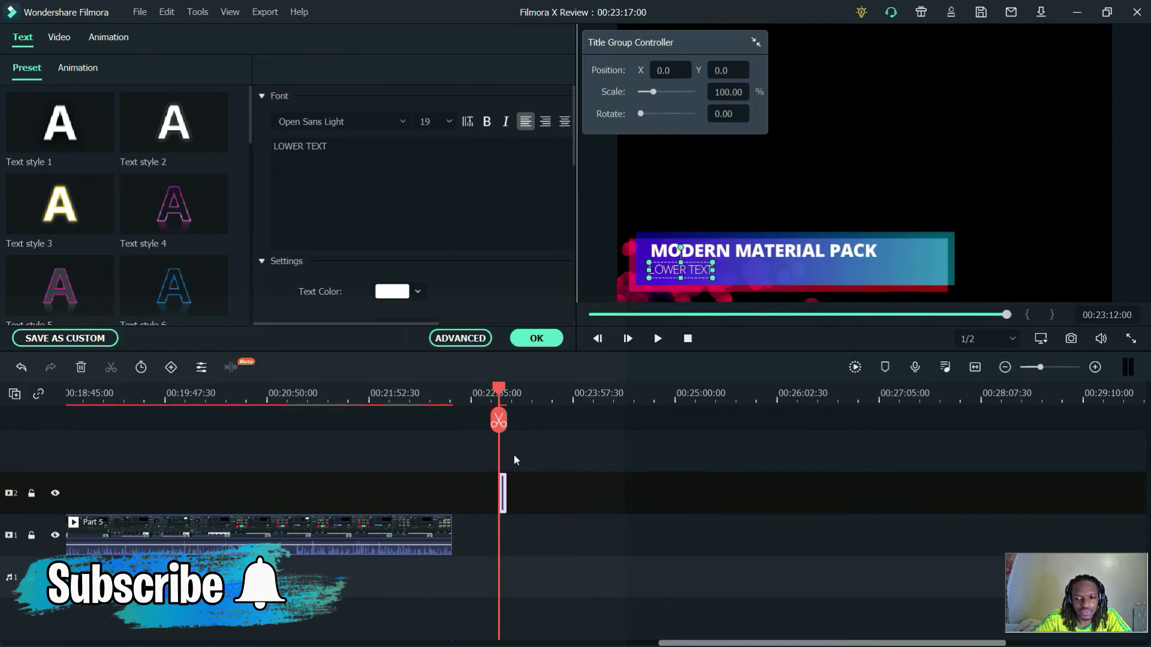
key("ctrl+z")
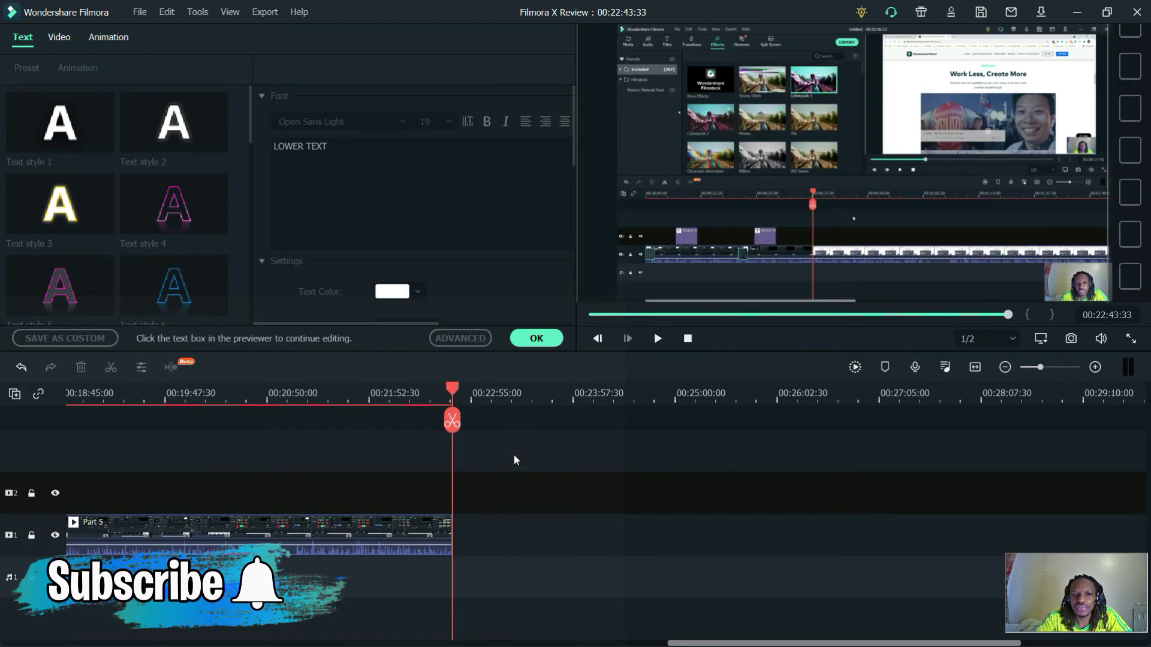
left_click(540, 337)
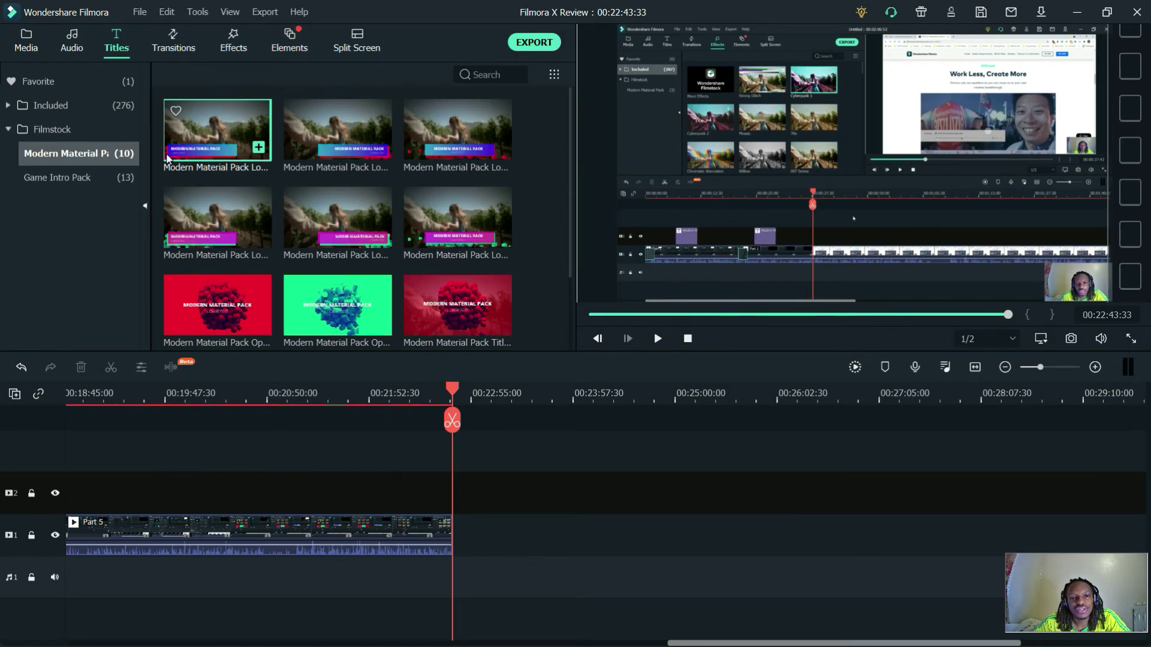
Examine the Part 5 clip's audio settings and its colour settings, including white balance and tone.
double_click(230, 532)
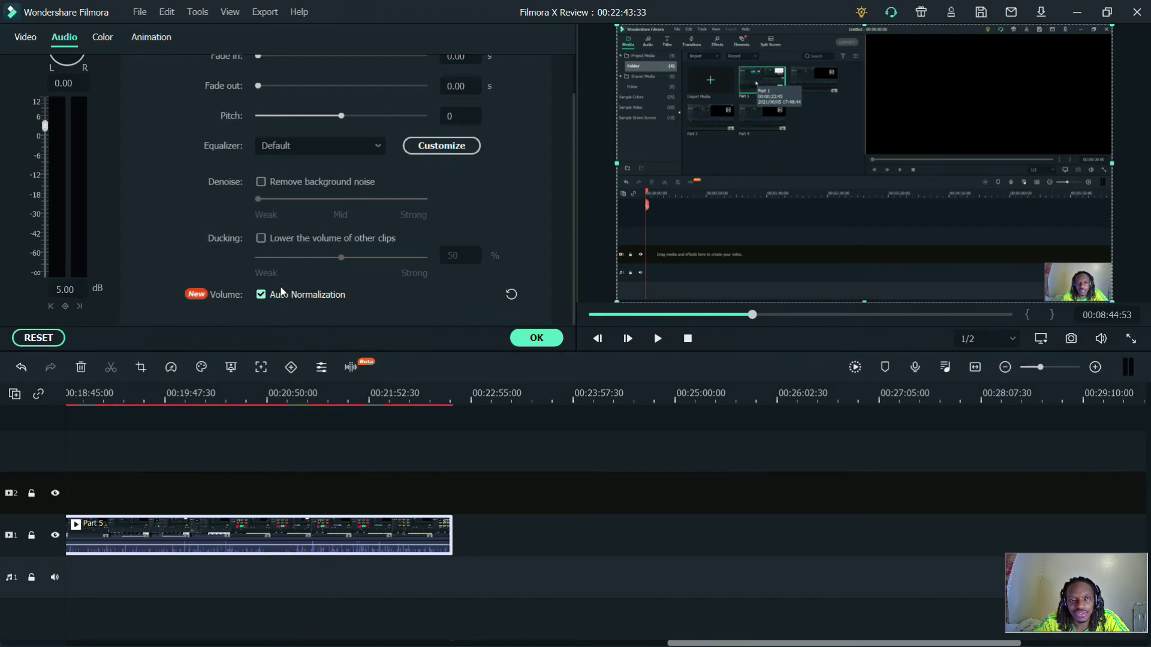
left_click(362, 516)
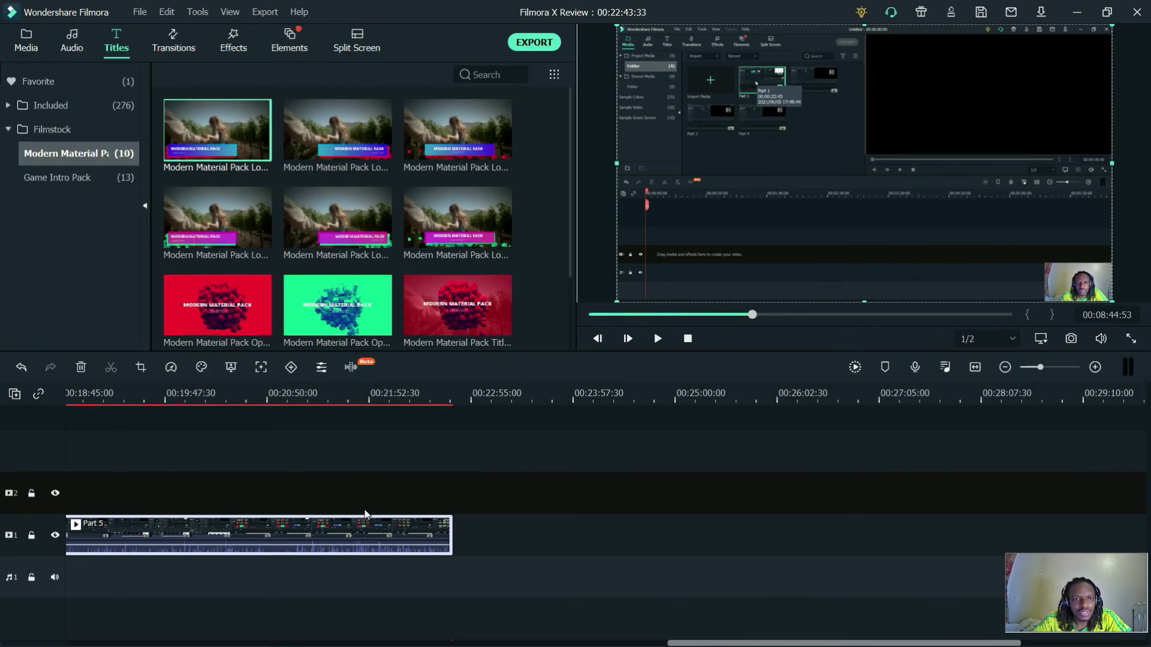
double_click(334, 527)
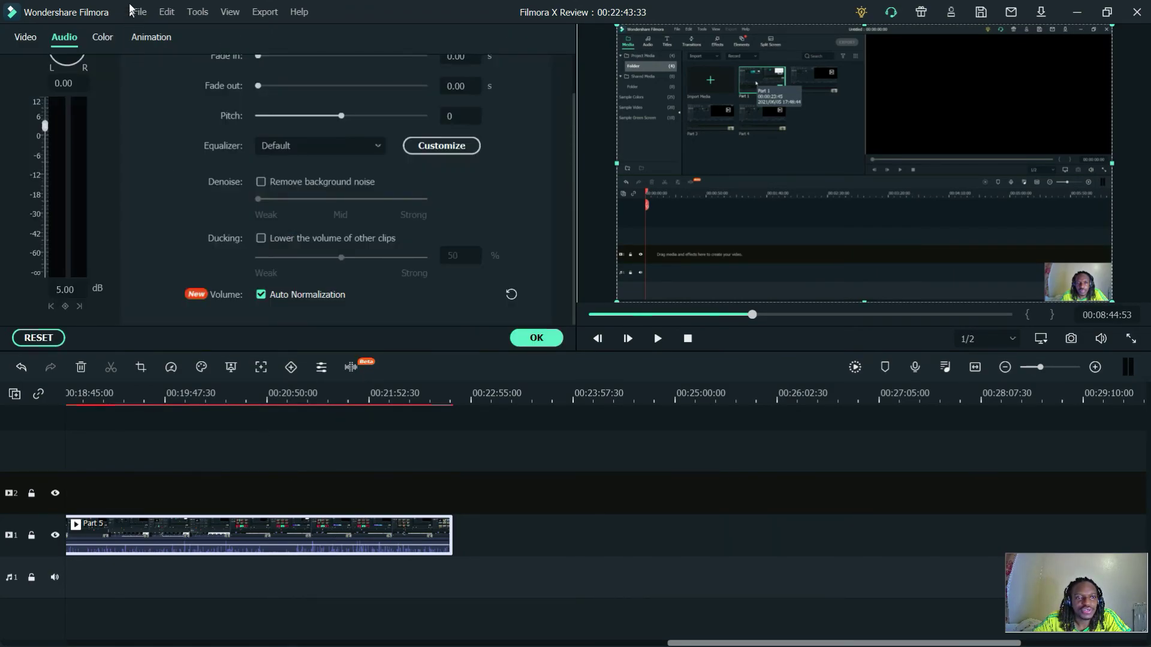
left_click(99, 38)
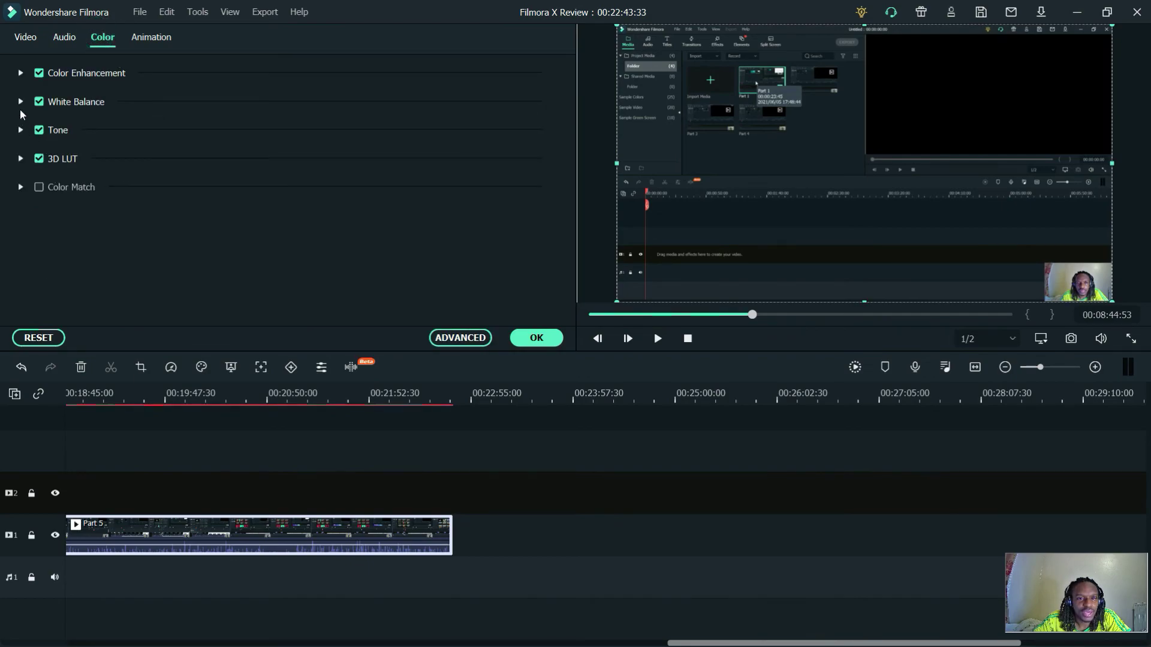
left_click(20, 72)
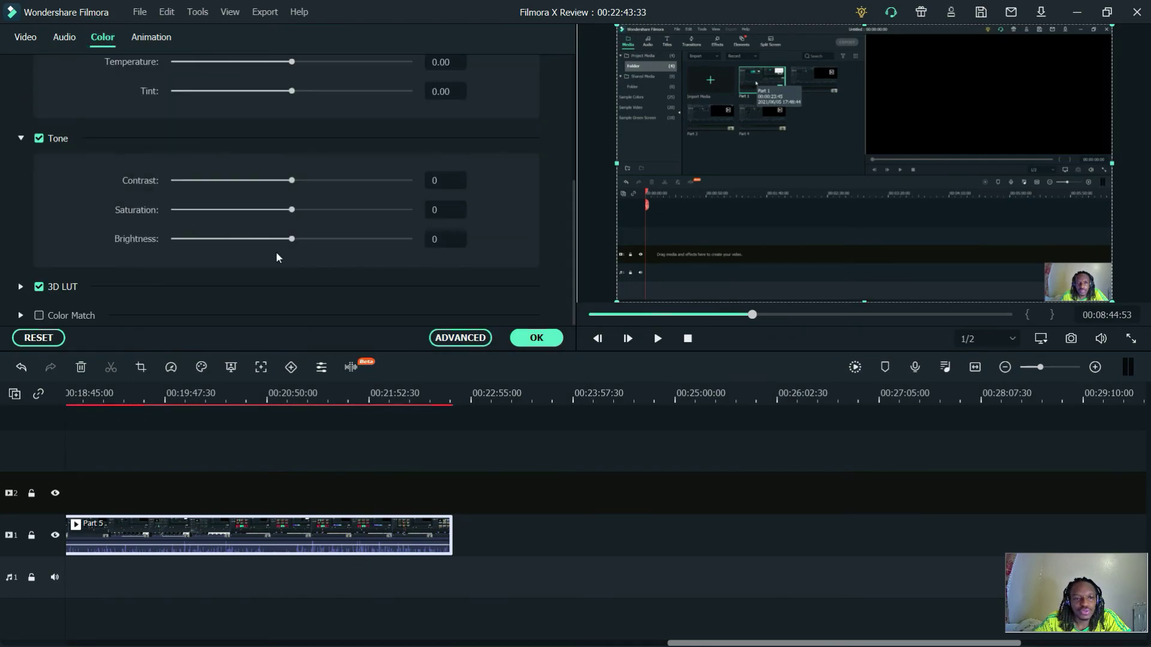
scroll(250, 243, "up", 4)
scroll(242, 222, "down", 4)
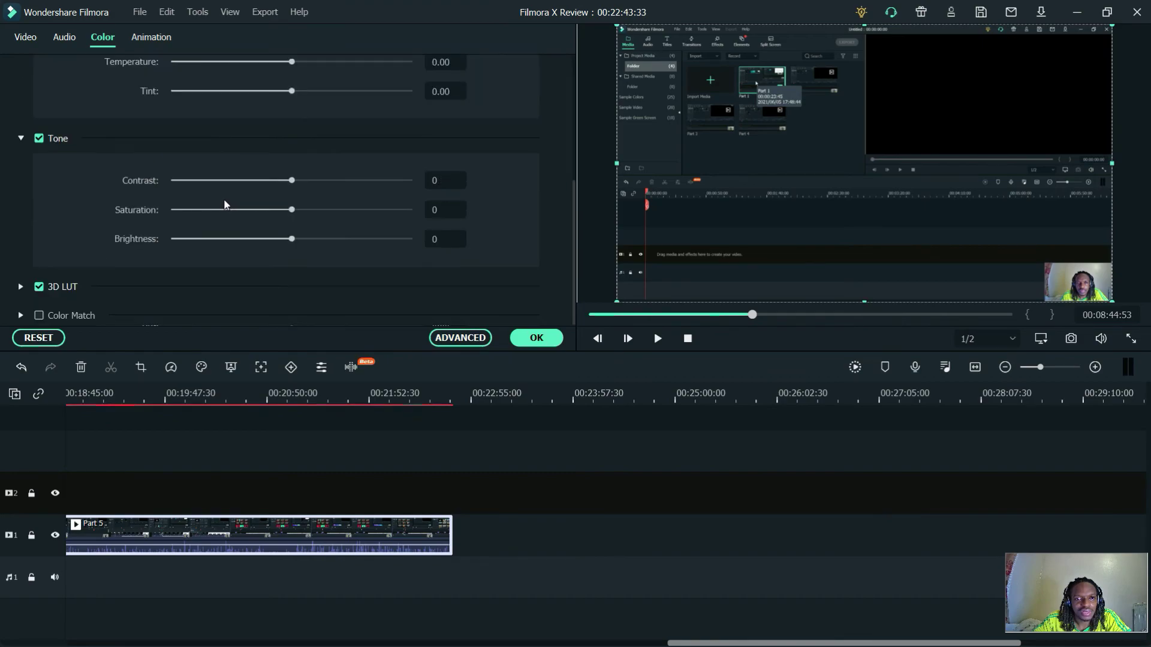
left_click(544, 340)
left_click(567, 483)
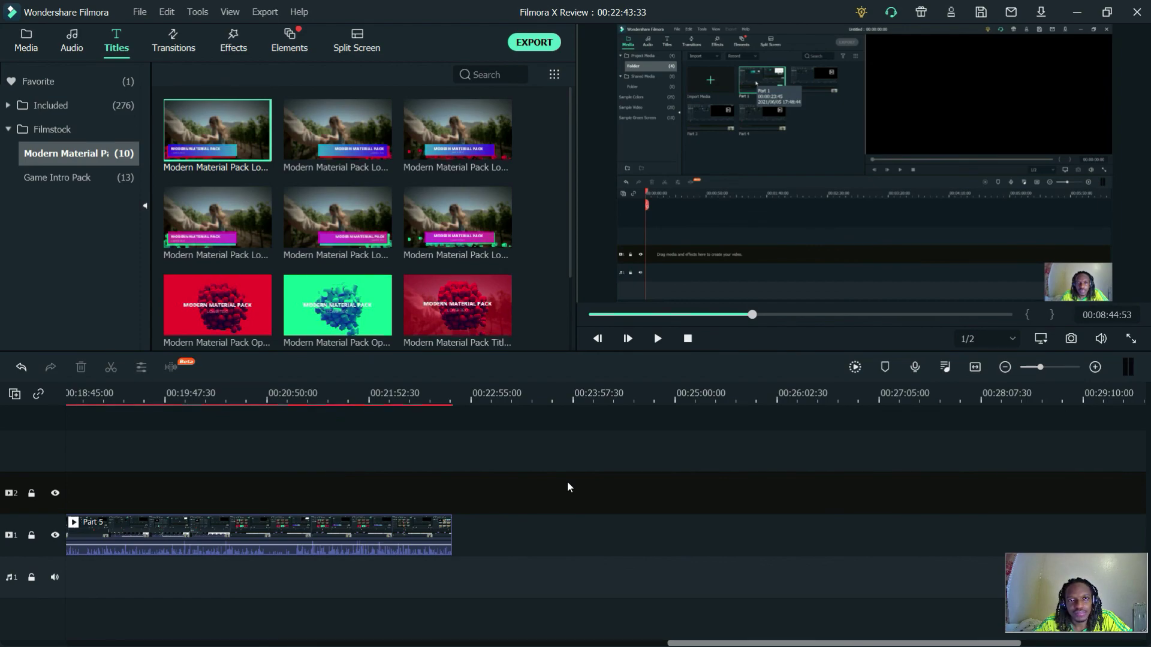
Browse the effects and included elements libraries, and preview the YEAH! element.
left_click(231, 46)
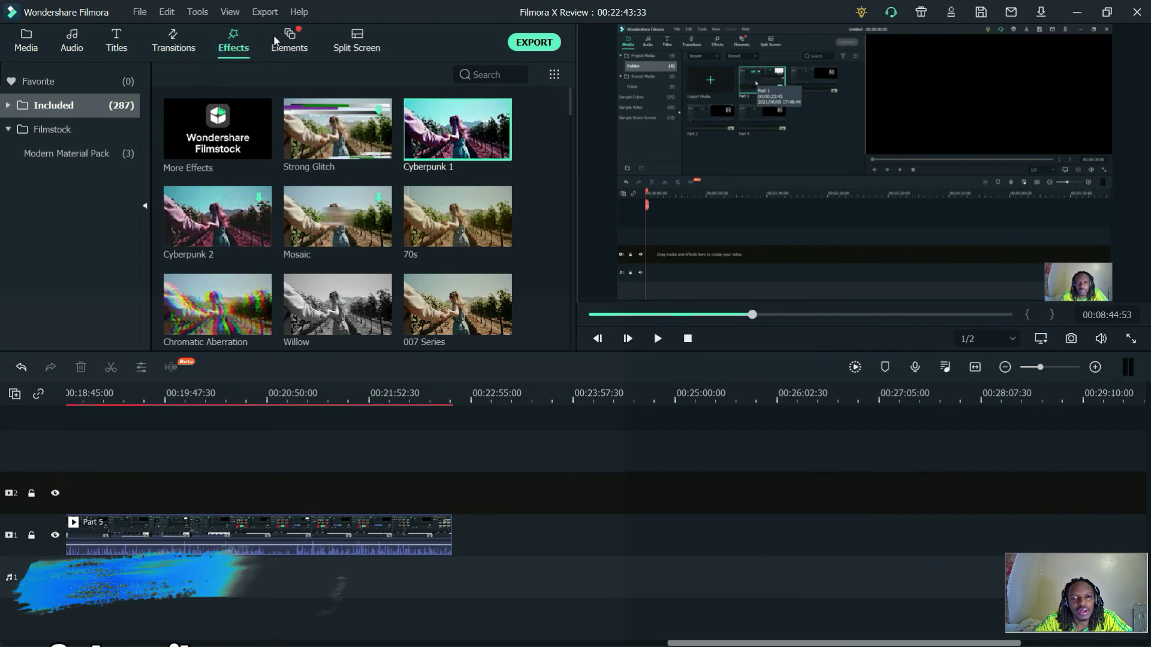
left_click(284, 41)
scroll(375, 191, "down", 15)
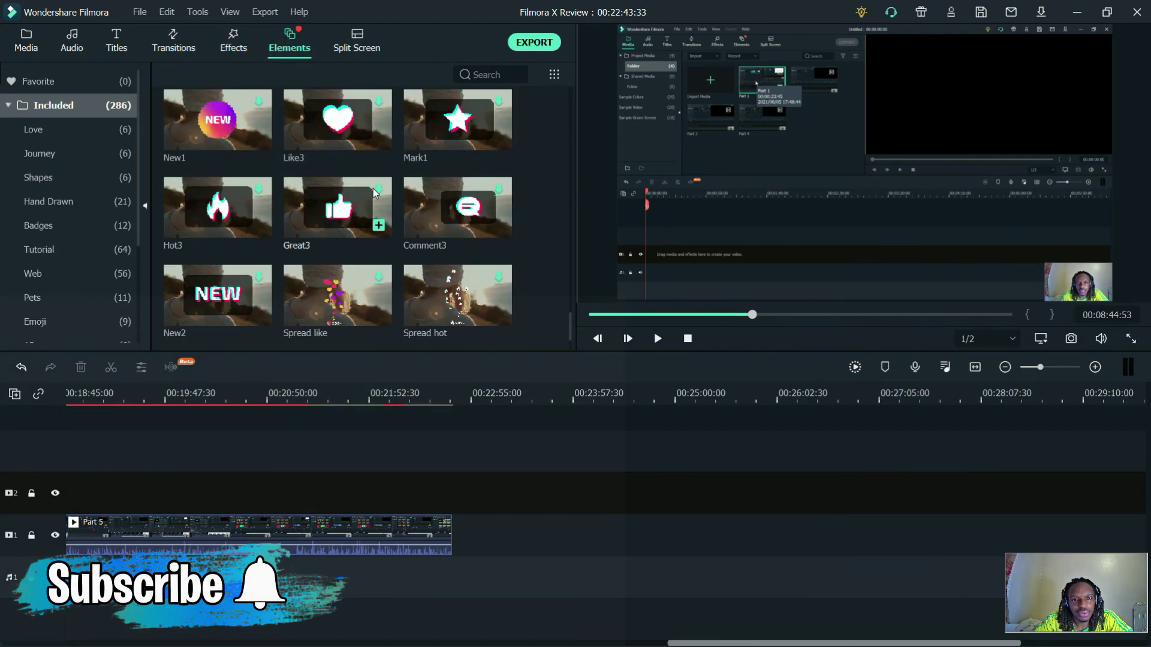
scroll(375, 190, "down", 10)
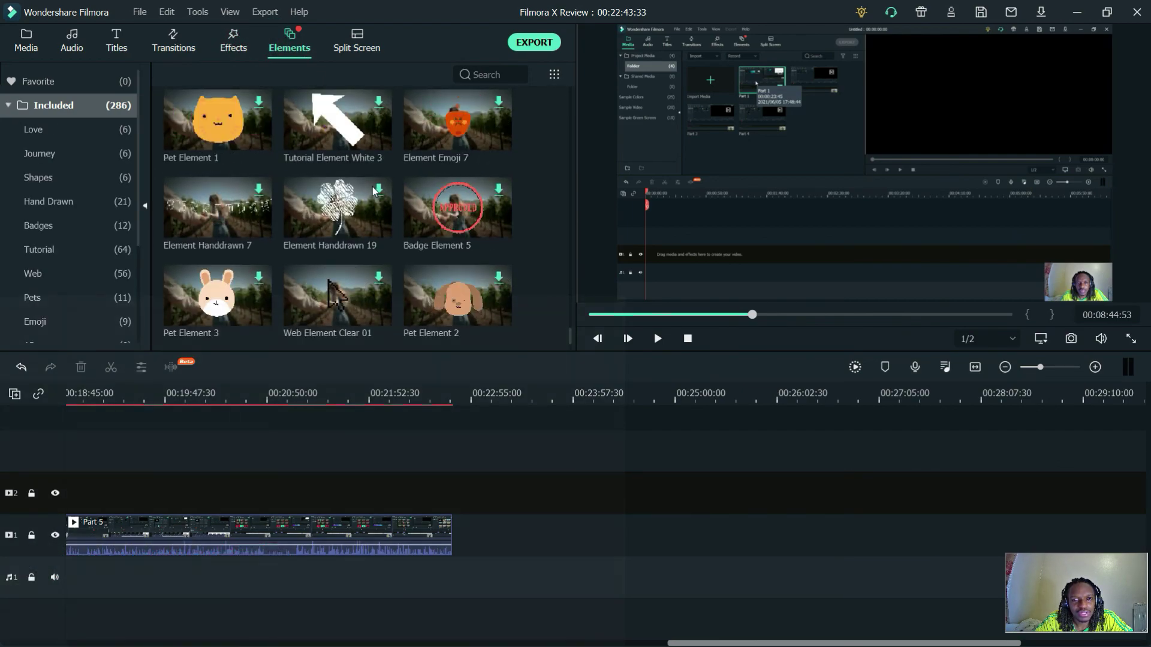
scroll(373, 190, "up", 15)
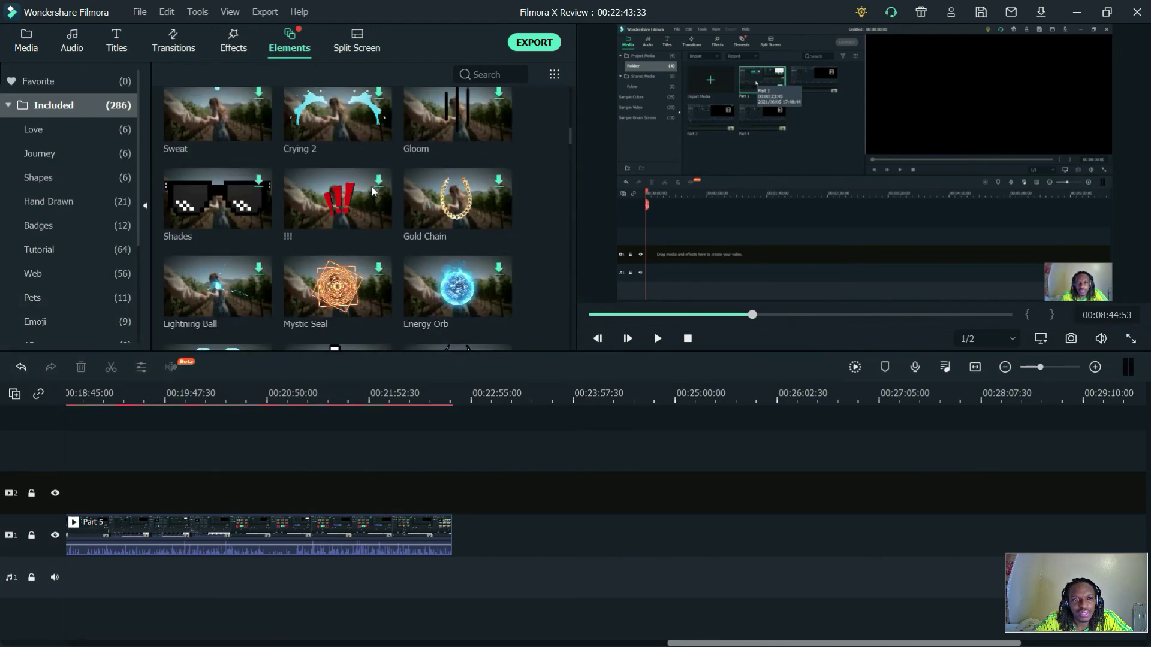
mouse_move(193, 205)
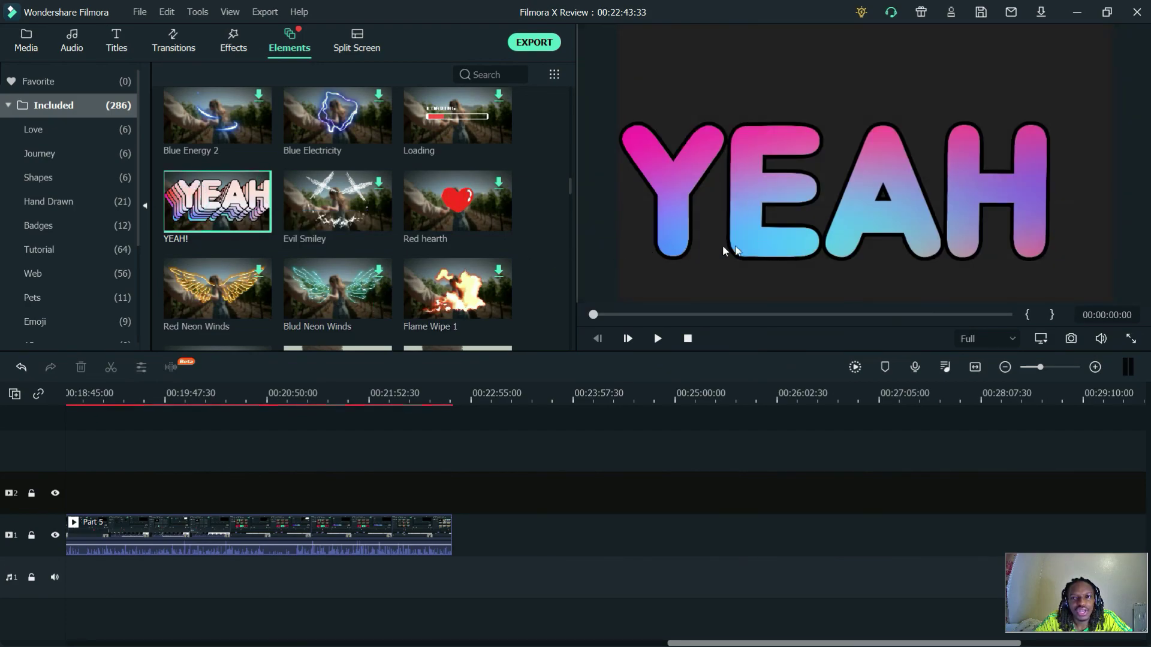
double_click(196, 225)
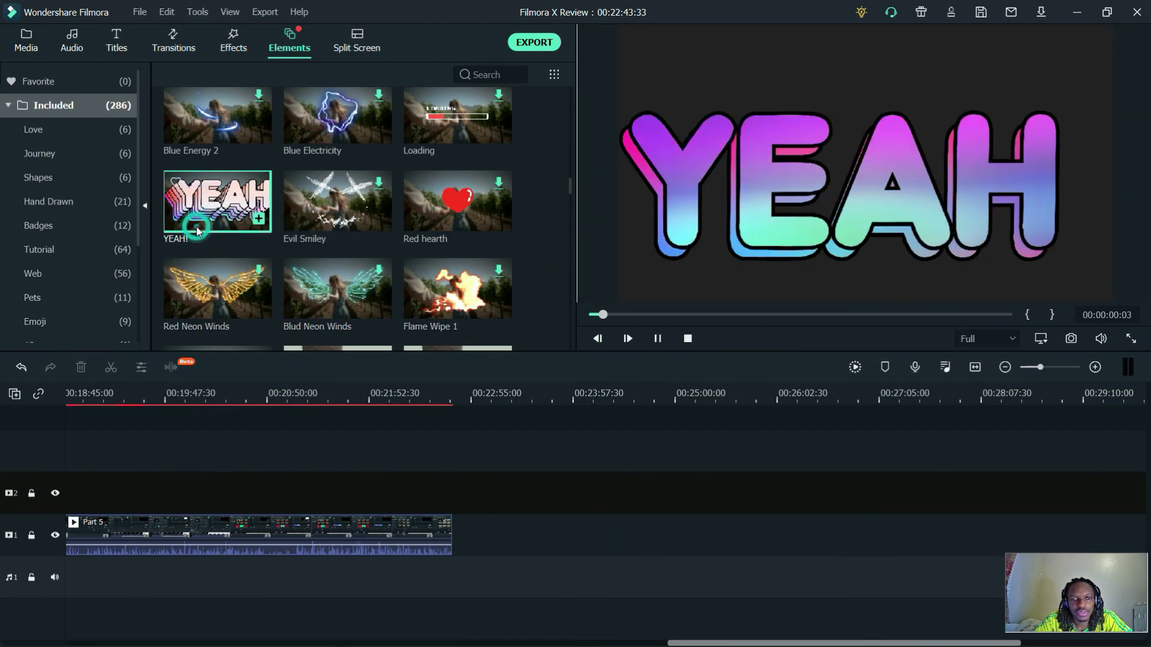